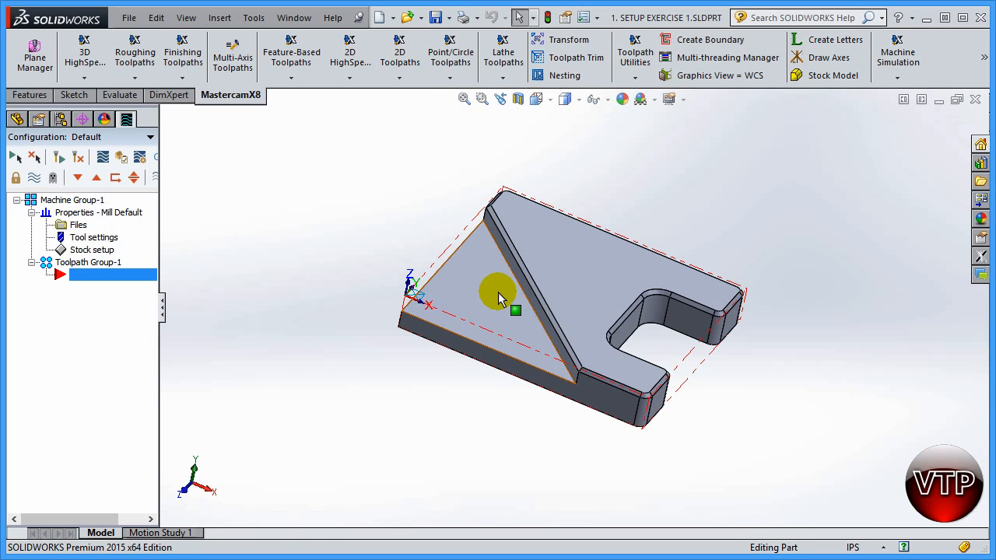
{"action": "left_click", "coordinate": [403, 79]}
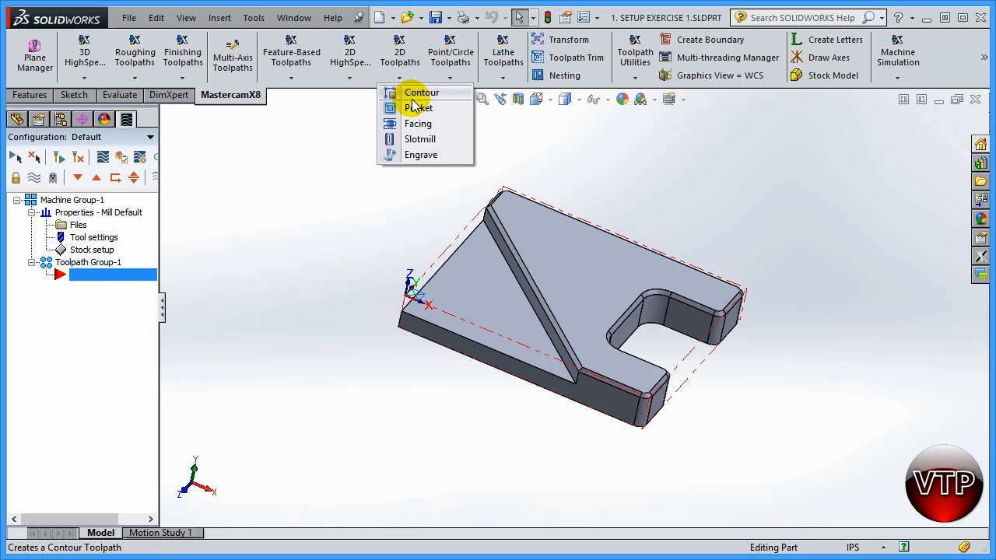
{"action": "left_click", "coordinate": [252, 19]}
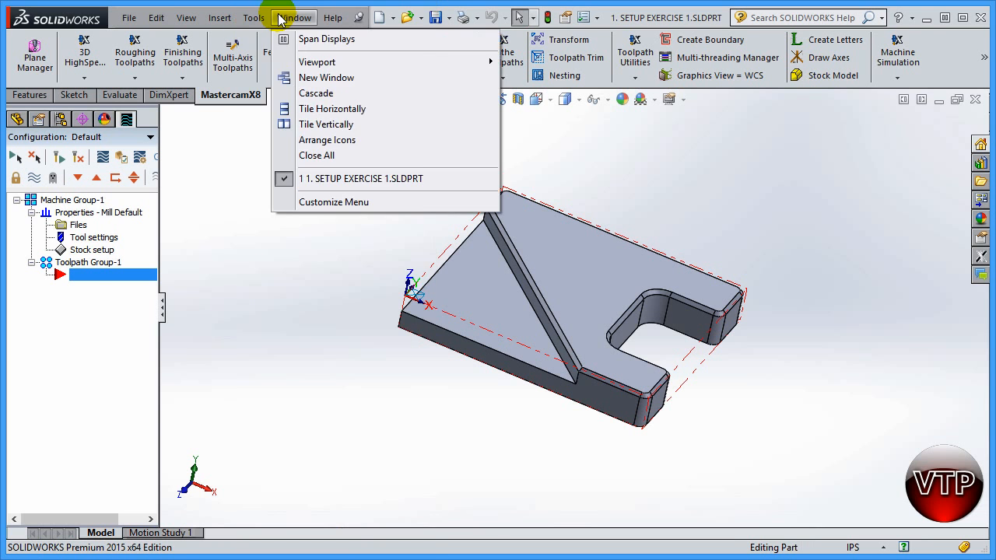
{"action": "mouse_move", "coordinate": [262, 11]}
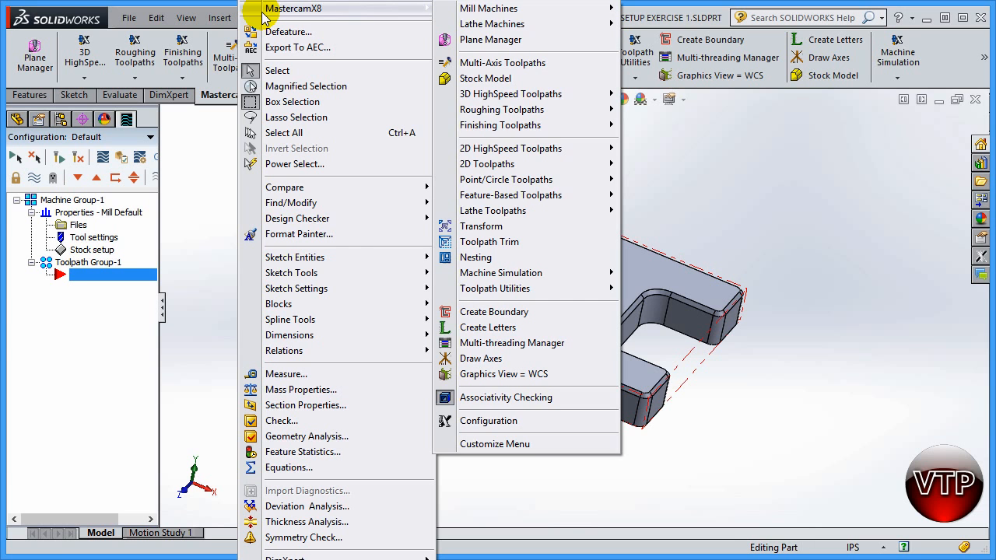
{"action": "left_click", "coordinate": [205, 199]}
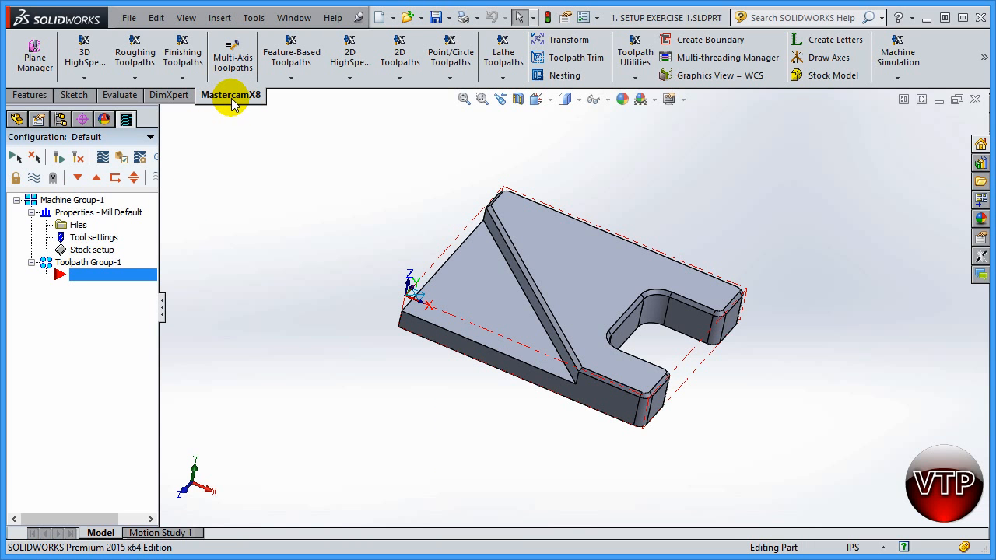
Step: Start a 2D Contour toolpath and select the lower edge of the diagonal step wall as its chain
{"action": "left_click", "coordinate": [400, 80]}
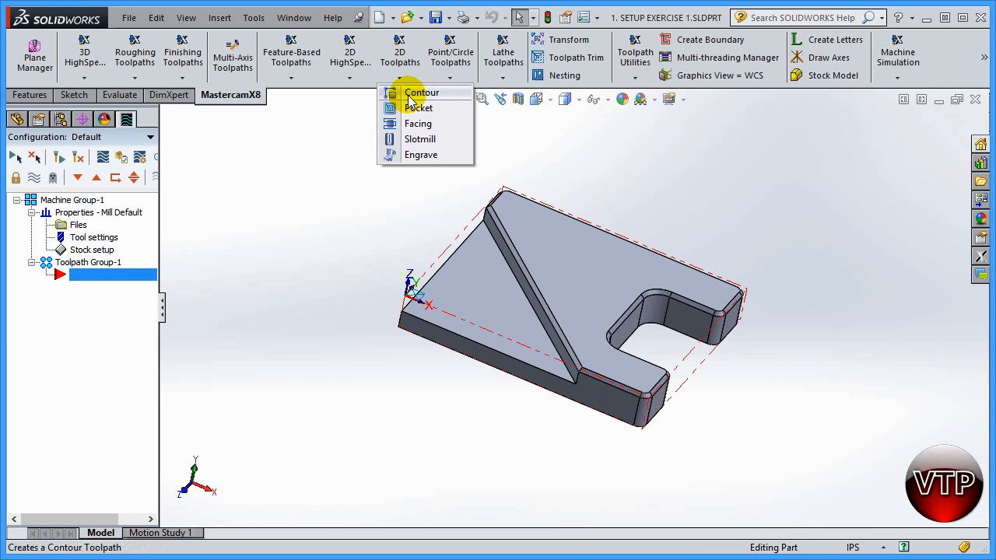
{"action": "left_click", "coordinate": [408, 93]}
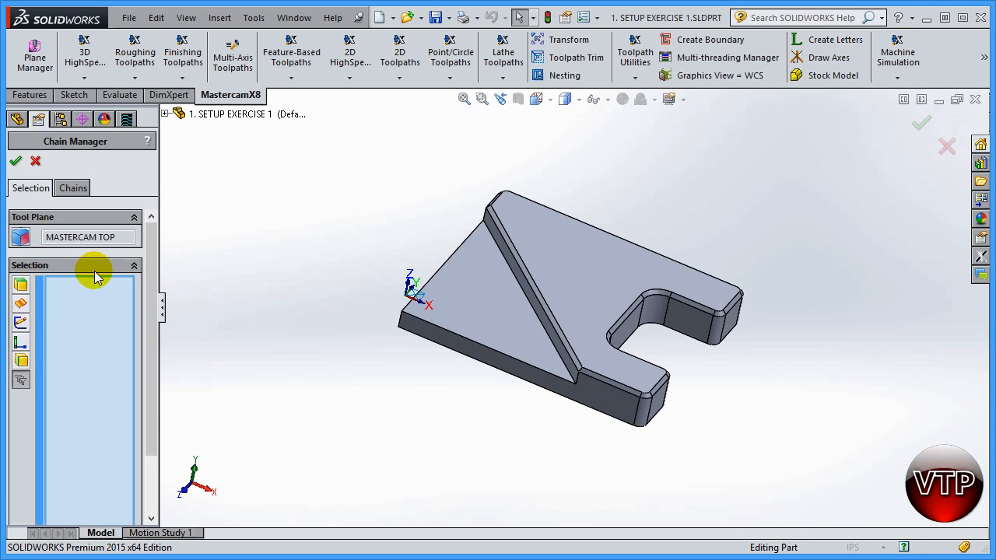
{"action": "mouse_move", "coordinate": [147, 267]}
{"action": "left_mouse_down"}
{"action": "mouse_move", "coordinate": [150, 325]}
{"action": "mouse_move", "coordinate": [156, 285]}
{"action": "left_mouse_up"}
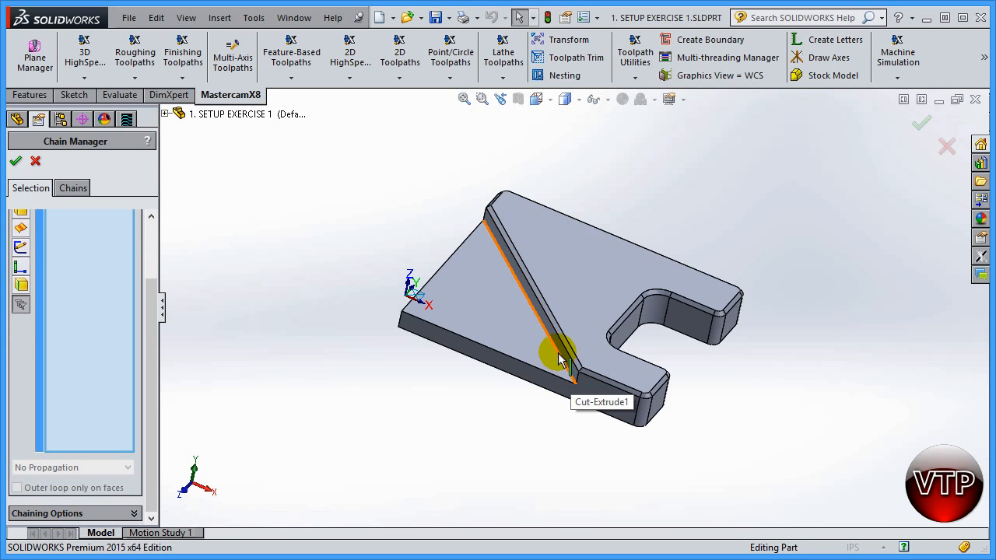
{"action": "scroll", "coordinate": [533, 335], "scroll_direction": "down", "scroll_amount": 5}
{"action": "scroll", "coordinate": [552, 307], "scroll_direction": "up", "scroll_amount": 3}
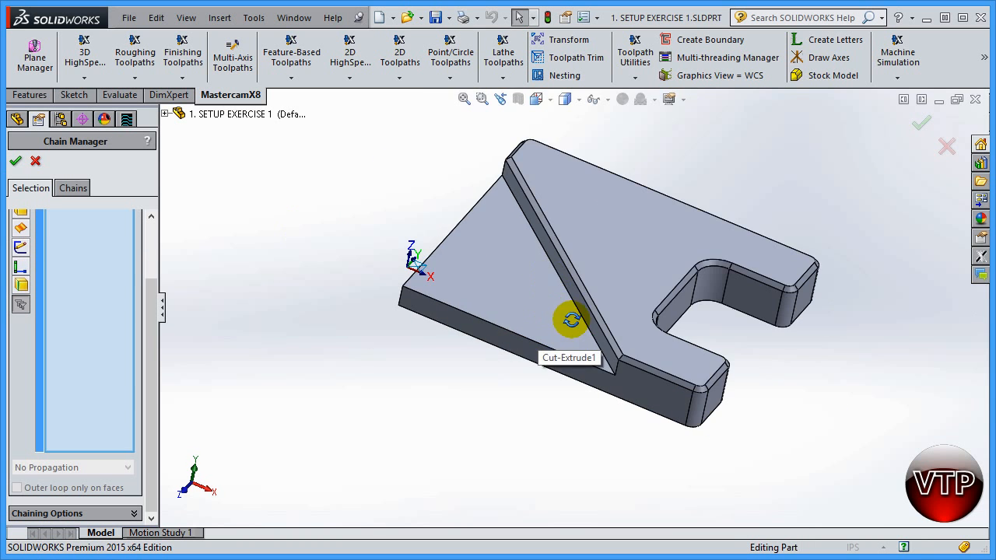
{"action": "middle_click_drag", "start_coordinate": [571, 322], "coordinate": [571, 281]}
{"action": "scroll", "coordinate": [584, 315], "scroll_direction": "down", "scroll_amount": 4}
{"action": "left_click", "coordinate": [603, 302]}
{"action": "scroll", "coordinate": [538, 417], "scroll_direction": "up", "scroll_amount": 4}
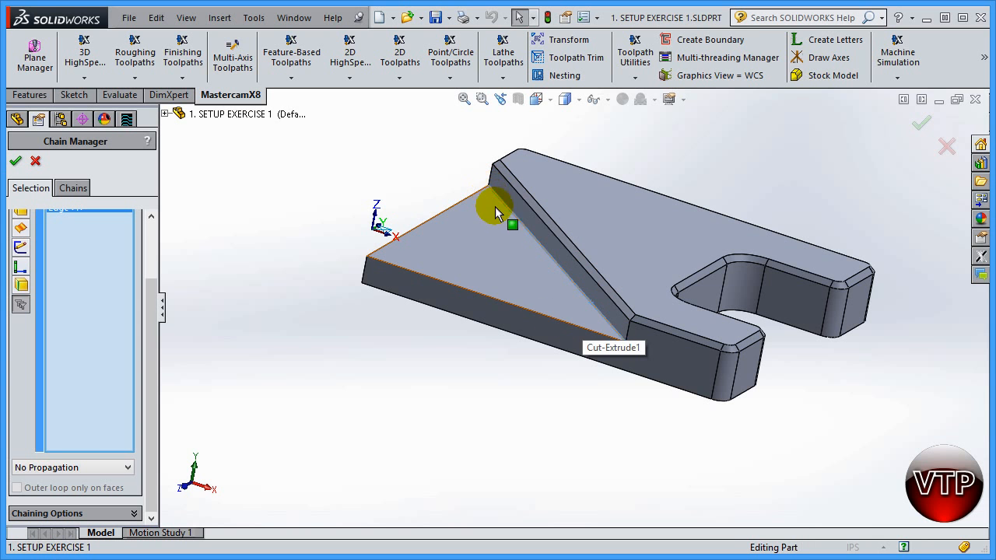
{"action": "middle_click_drag", "start_coordinate": [467, 147], "coordinate": [424, 230]}
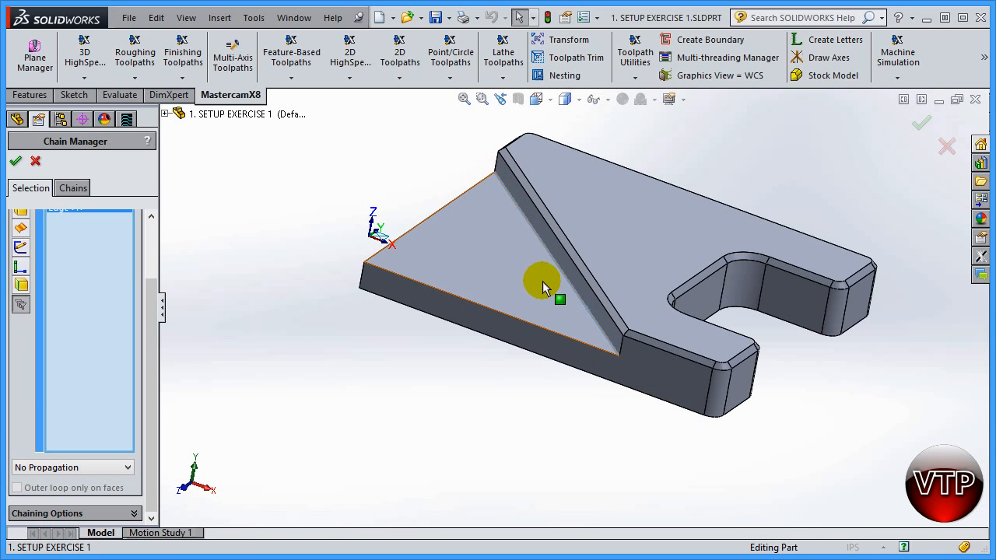
{"action": "left_click", "coordinate": [596, 336]}
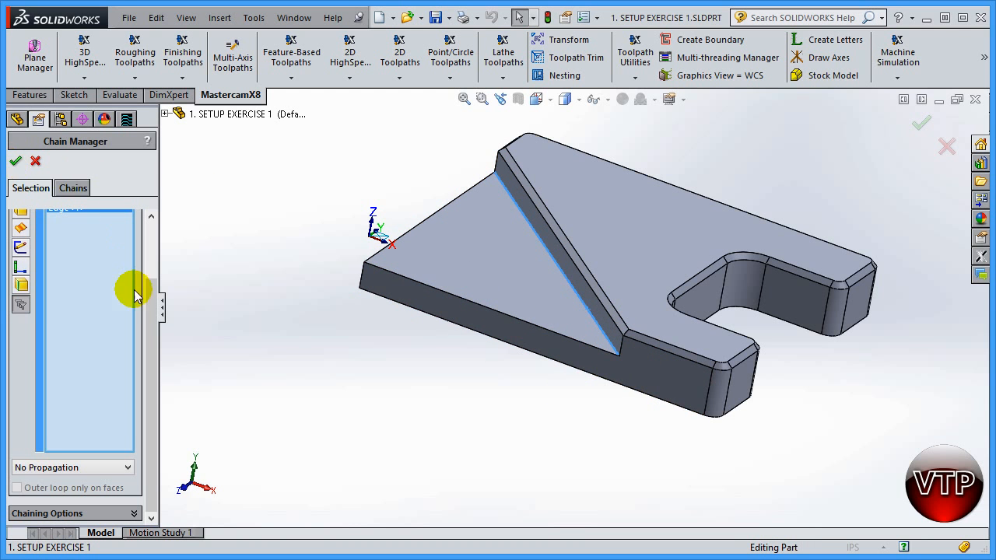
Step: Examine the diagonal edge's chain in the chain list, checking its direction, start and end points on the part
{"action": "scroll", "coordinate": [154, 280], "scroll_direction": "up", "scroll_amount": 2}
{"action": "scroll", "coordinate": [153, 286], "scroll_direction": "up", "scroll_amount": 2}
{"action": "left_click", "coordinate": [64, 284]}
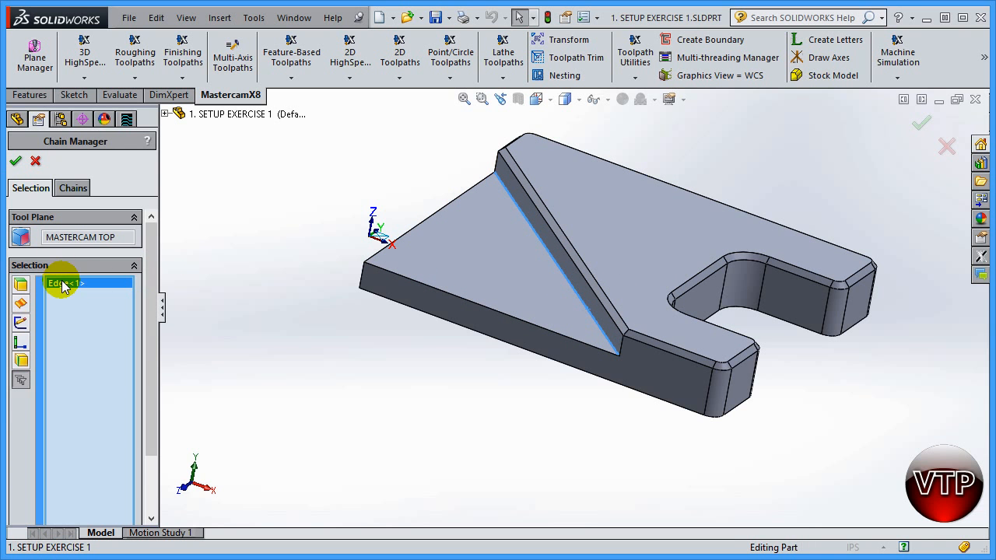
{"action": "left_click", "coordinate": [73, 188]}
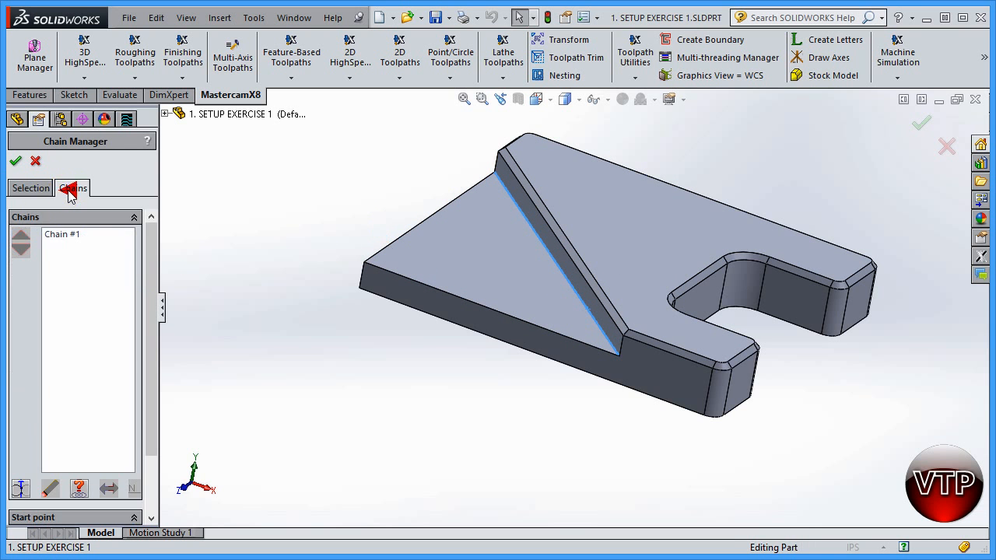
{"action": "left_click", "coordinate": [63, 235]}
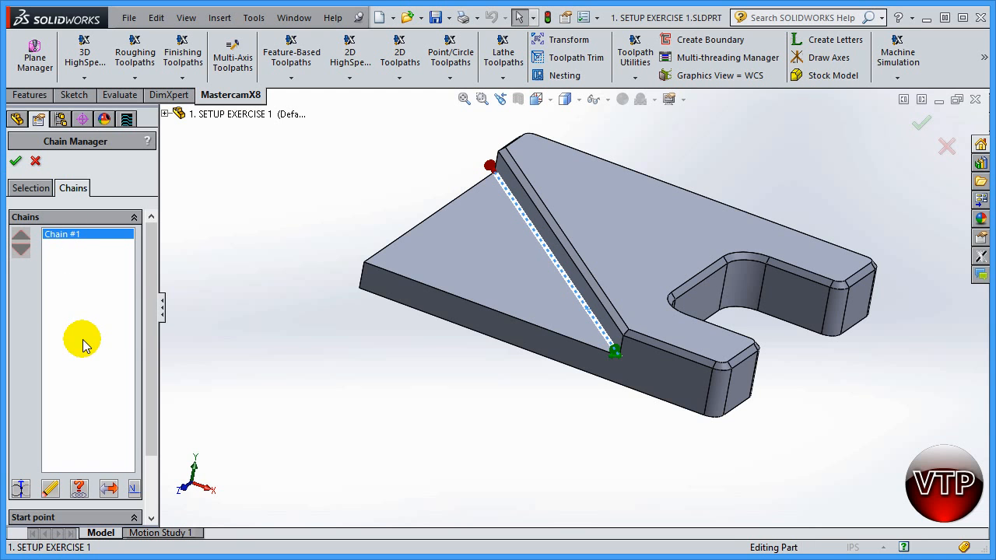
{"action": "middle_click_drag", "start_coordinate": [408, 182], "coordinate": [430, 252]}
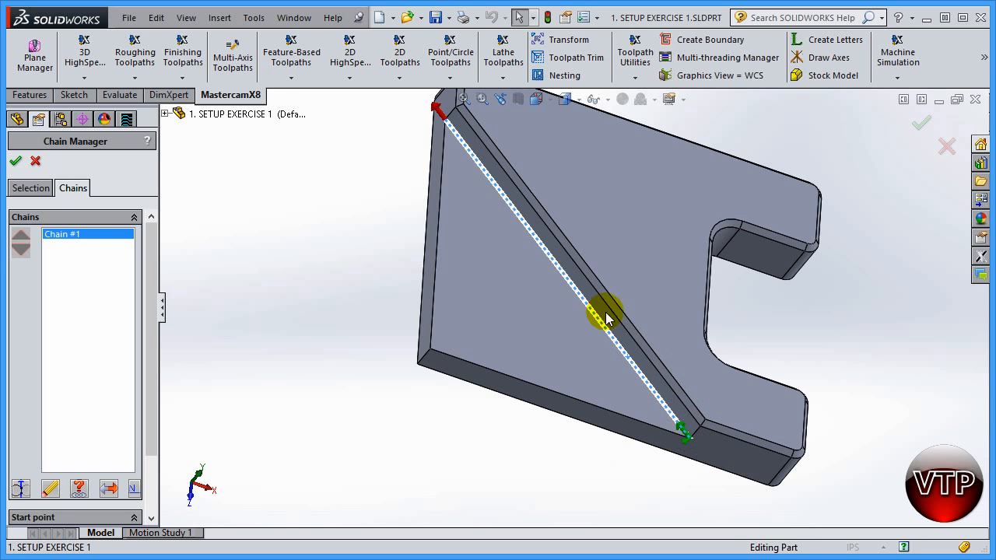
{"action": "middle_click_drag", "start_coordinate": [518, 276], "coordinate": [602, 256]}
{"action": "scroll", "coordinate": [610, 257], "scroll_direction": "down", "scroll_amount": 3}
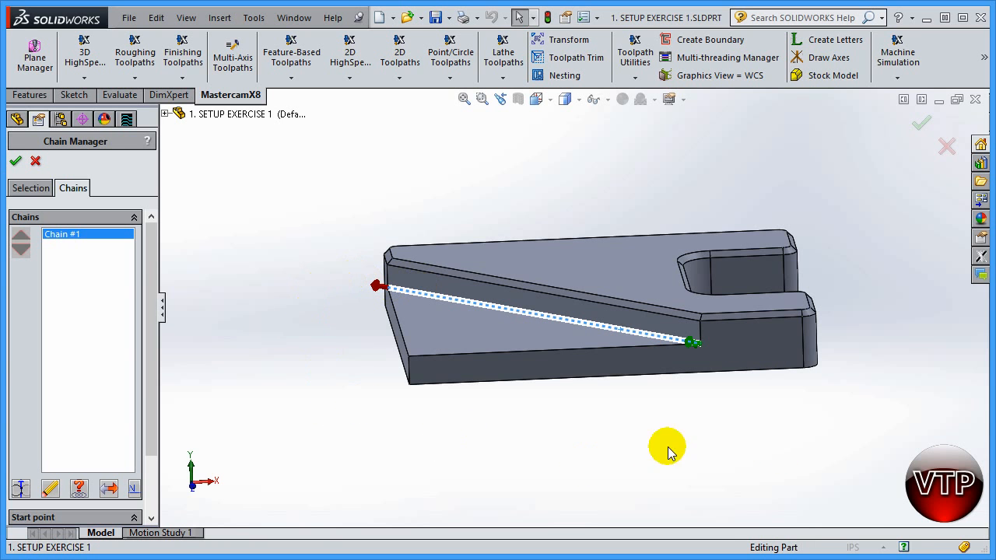
{"action": "scroll", "coordinate": [154, 394], "scroll_direction": "down", "scroll_amount": 1}
{"action": "left_click_drag", "start_coordinate": [154, 395], "coordinate": [148, 444]}
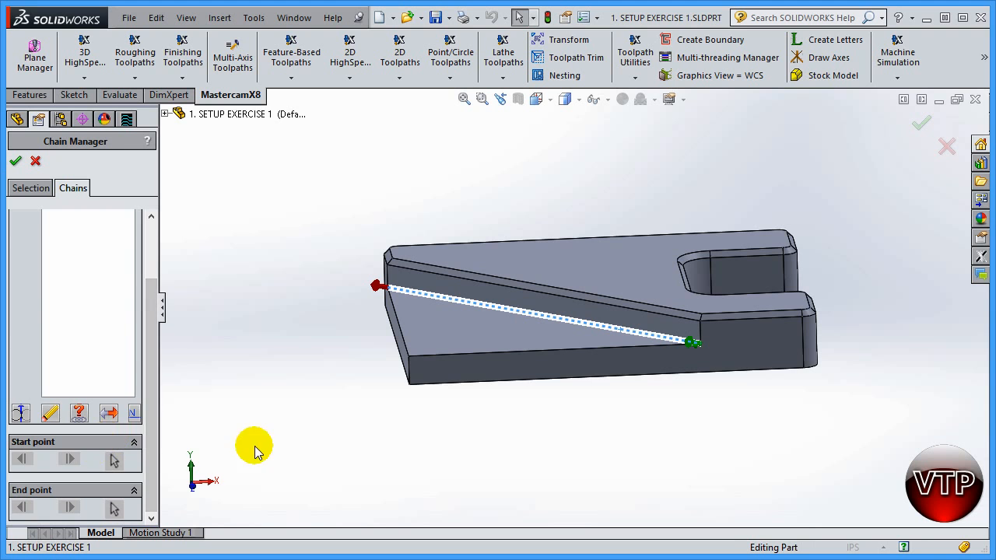
{"action": "scroll", "coordinate": [148, 284], "scroll_direction": "up", "scroll_amount": 1}
{"action": "scroll", "coordinate": [148, 284], "scroll_direction": "up", "scroll_amount": 2}
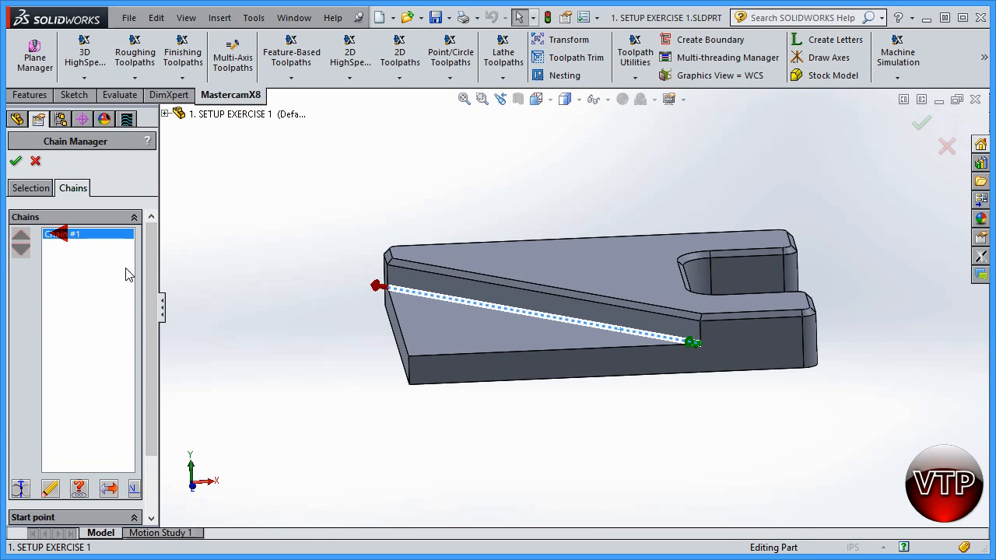
Step: Reverse the diagonal chain's direction and flip it back to the original direction
{"action": "left_click_drag", "start_coordinate": [155, 291], "coordinate": [156, 379]}
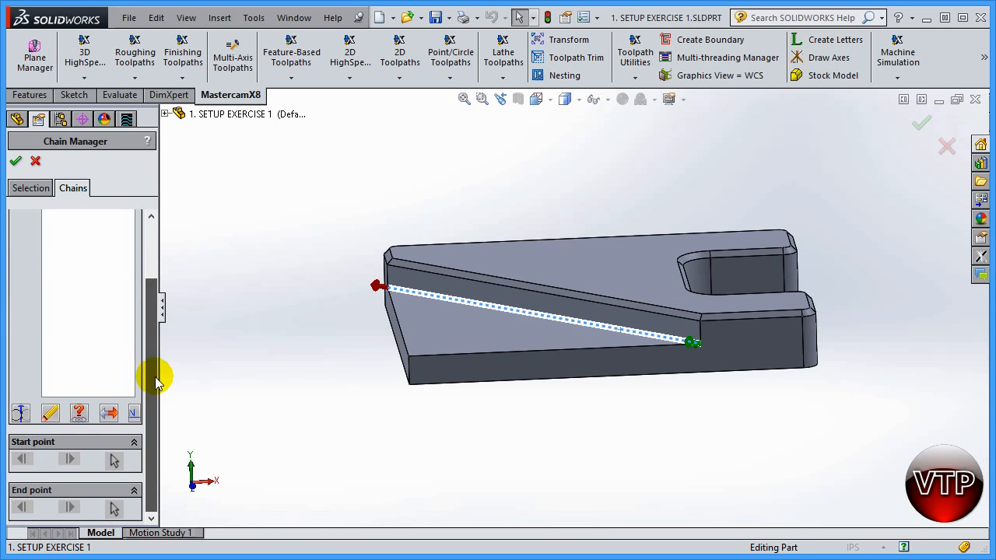
{"action": "left_click", "coordinate": [110, 414]}
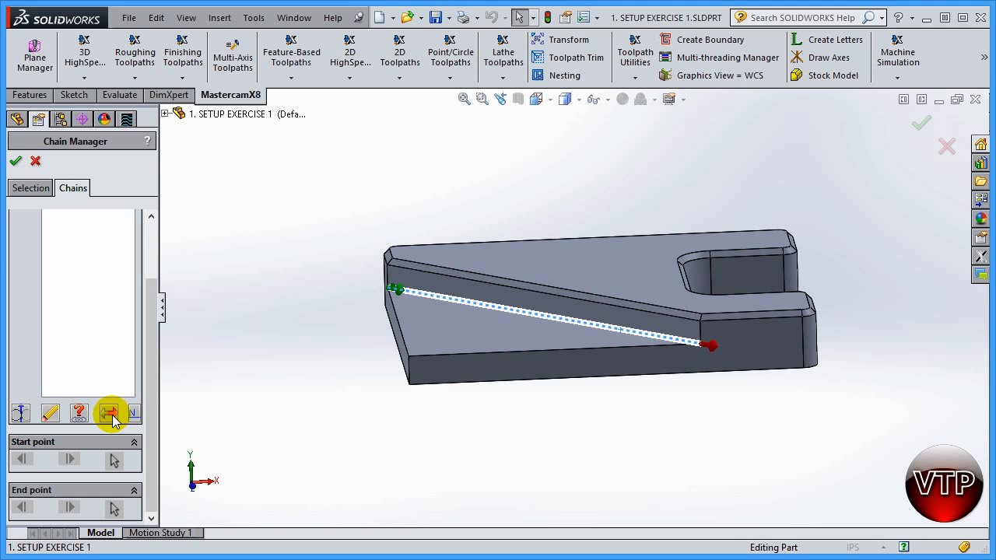
{"action": "left_click", "coordinate": [110, 415]}
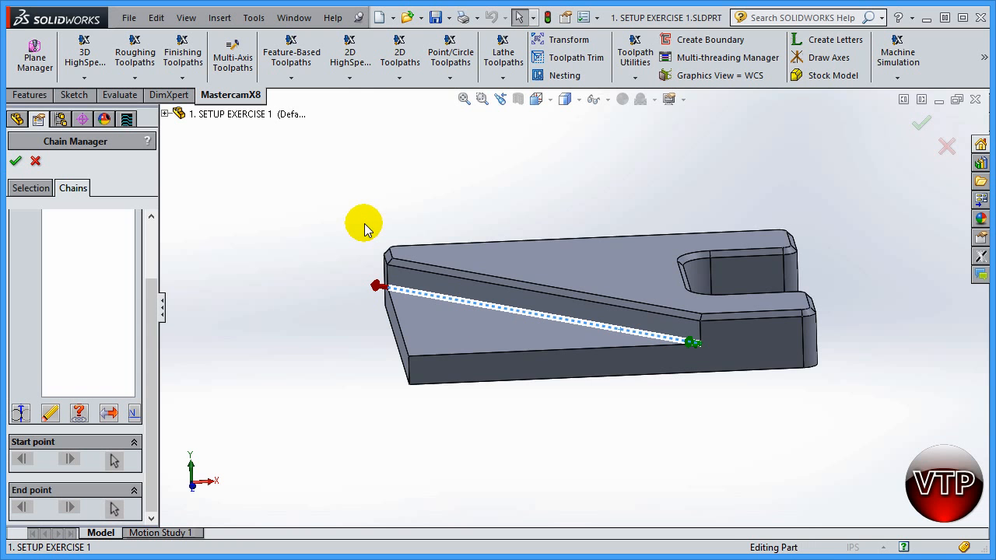
{"action": "middle_click_drag", "start_coordinate": [825, 305], "coordinate": [821, 349]}
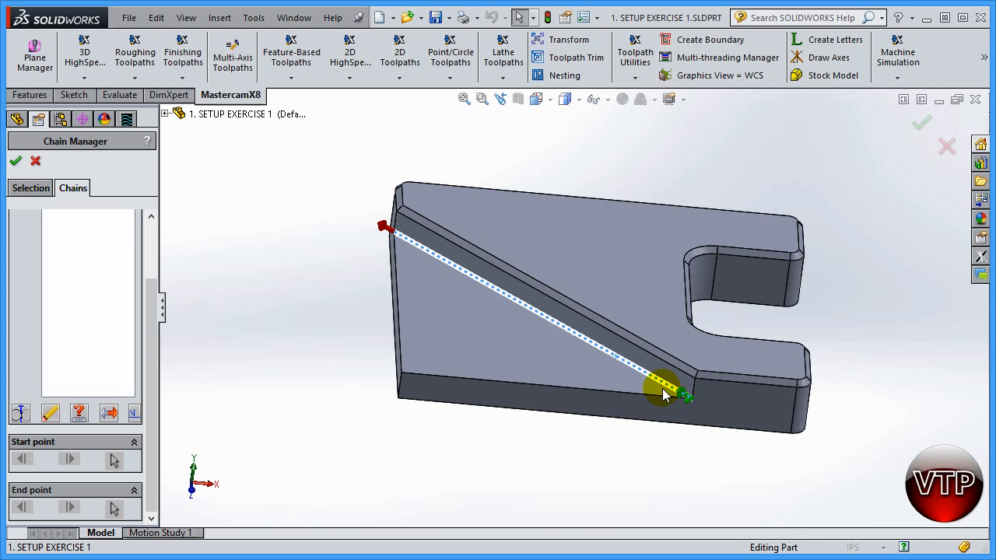
{"action": "mouse_move", "coordinate": [507, 349]}
{"action": "middle_mouse_down"}
{"action": "mouse_move", "coordinate": [485, 334]}
{"action": "mouse_move", "coordinate": [491, 345]}
{"action": "middle_mouse_up"}
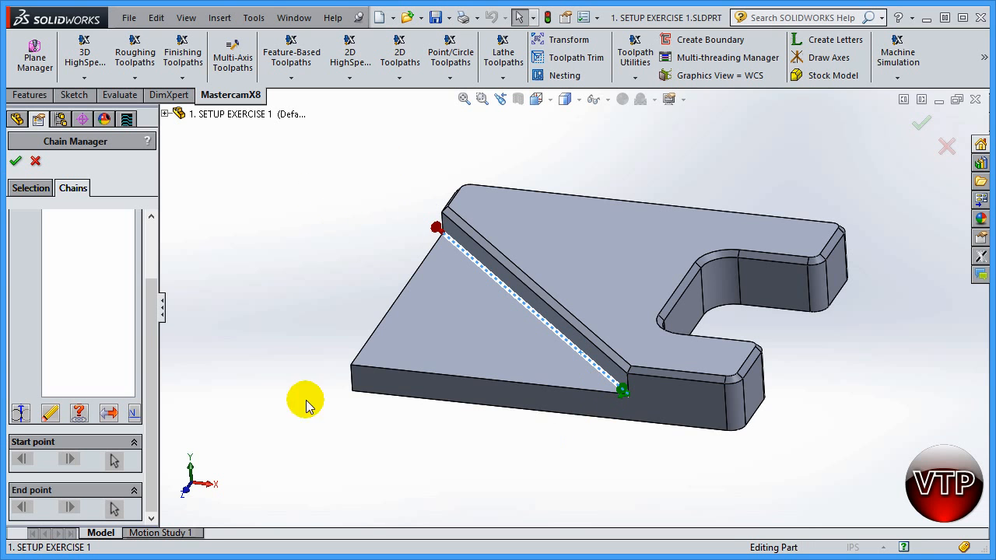
Step: Accept the chain selection and name the new NC file EXERCISE 1
{"action": "left_click", "coordinate": [16, 161]}
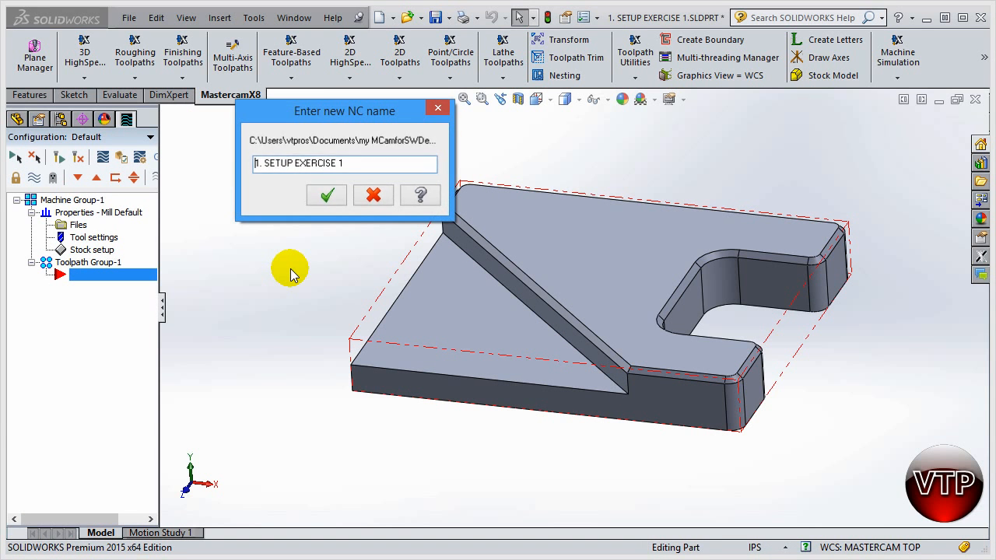
{"action": "left_click_drag", "start_coordinate": [309, 113], "coordinate": [257, 130]}
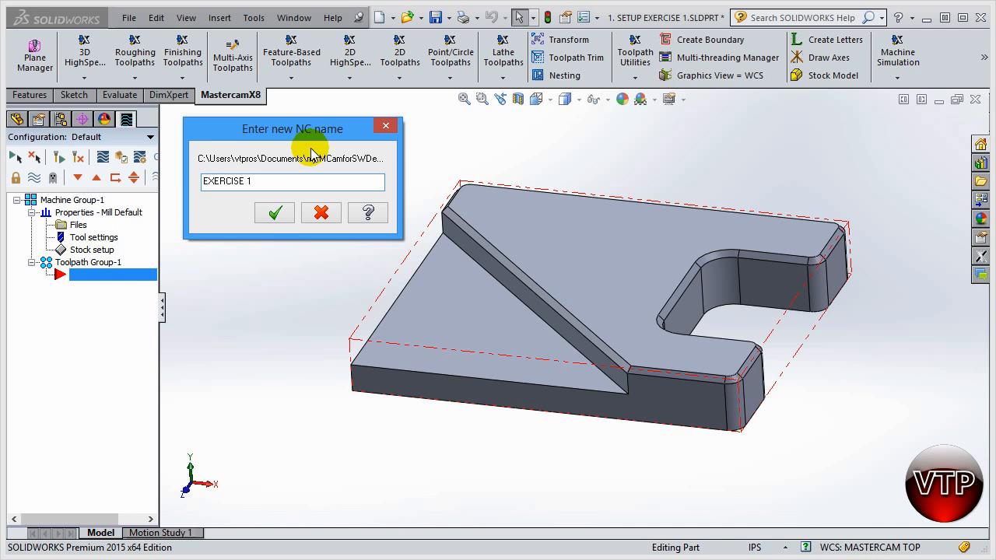
{"action": "left_click", "coordinate": [267, 211]}
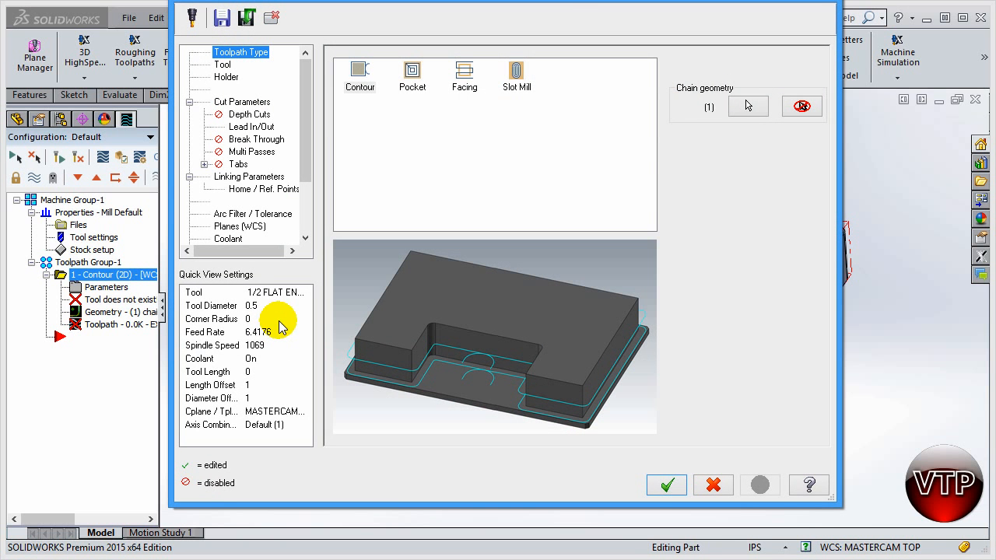
Step: Review the chain geometry assigned to the contour toolpath and return to the toolpath settings
{"action": "left_click_drag", "start_coordinate": [411, 1], "coordinate": [311, 24]}
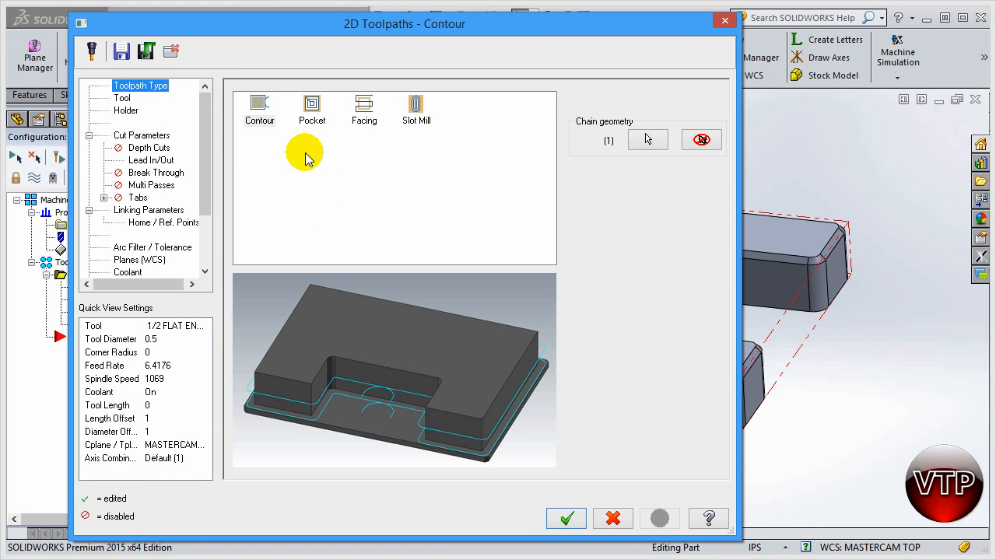
{"action": "left_click_drag", "start_coordinate": [358, 24], "coordinate": [392, 128]}
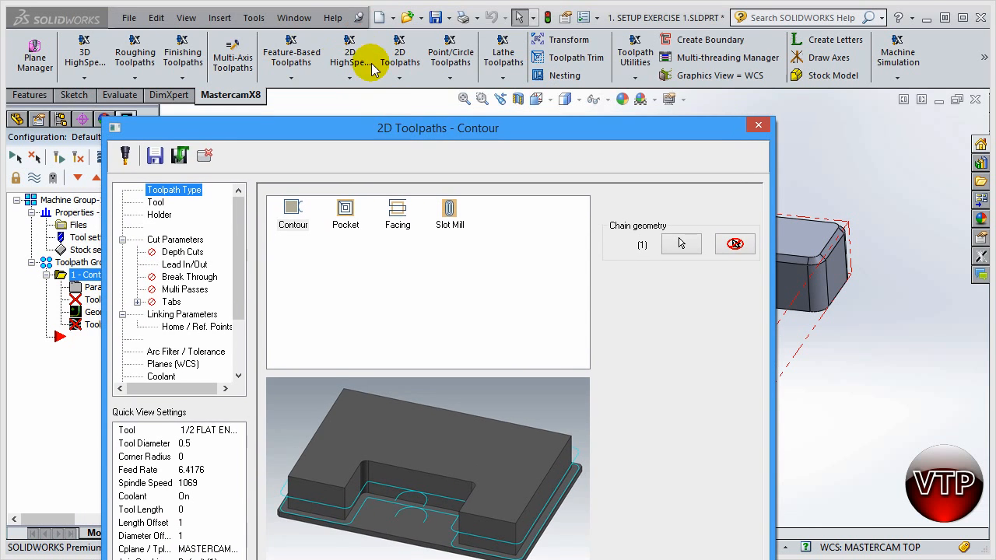
{"action": "left_click_drag", "start_coordinate": [480, 134], "coordinate": [478, 32]}
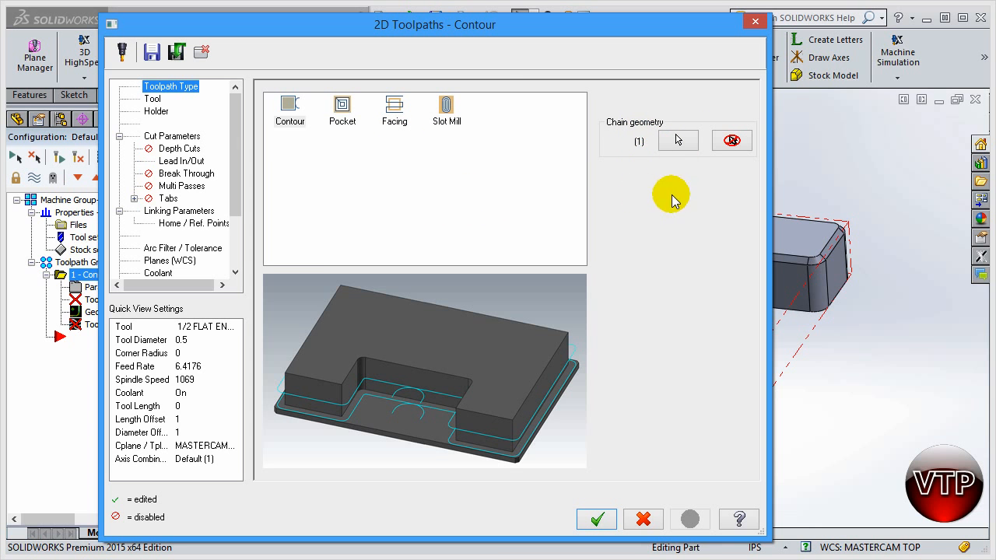
{"action": "left_click", "coordinate": [676, 142]}
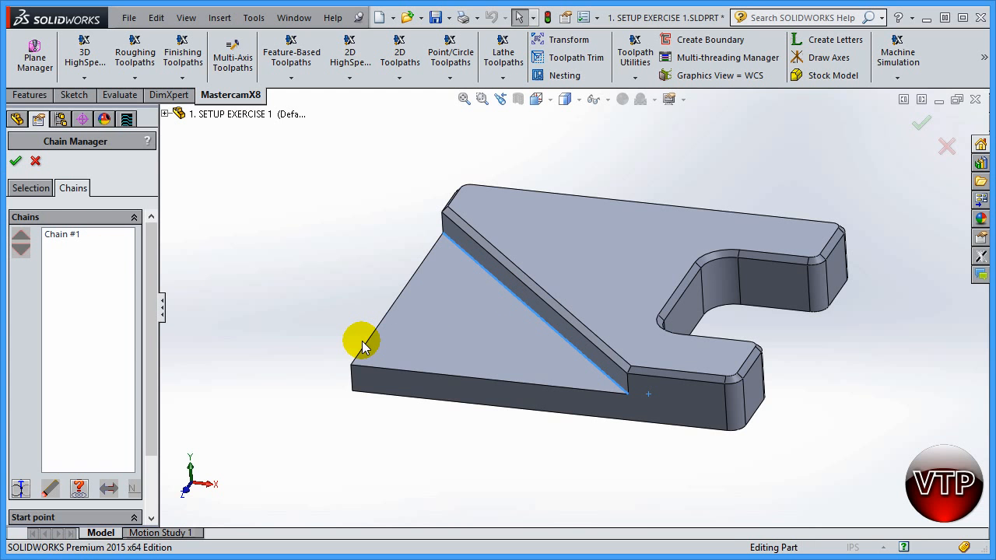
{"action": "left_click", "coordinate": [15, 161]}
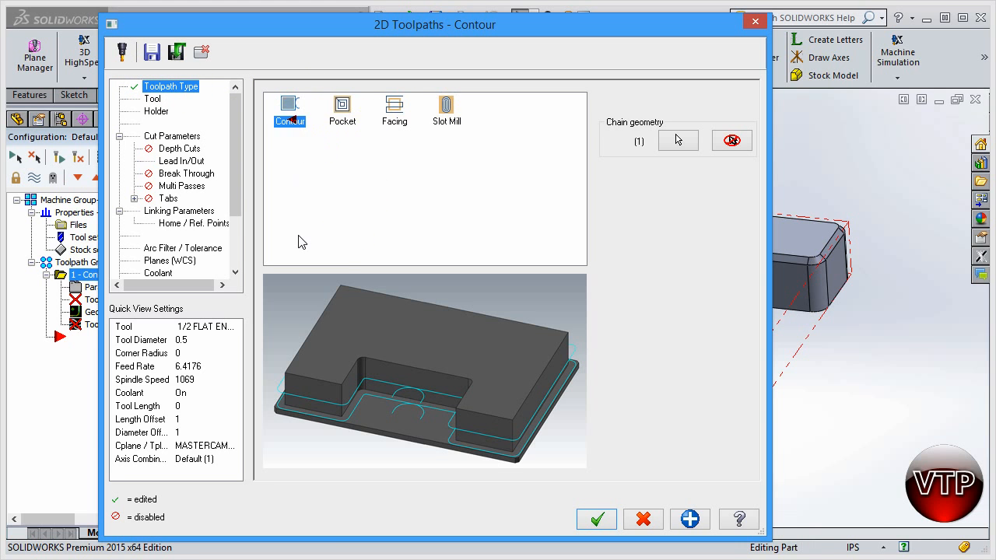
Step: Review the contour toolpath's current tool settings and the available spindle direction options
{"action": "left_click", "coordinate": [153, 98]}
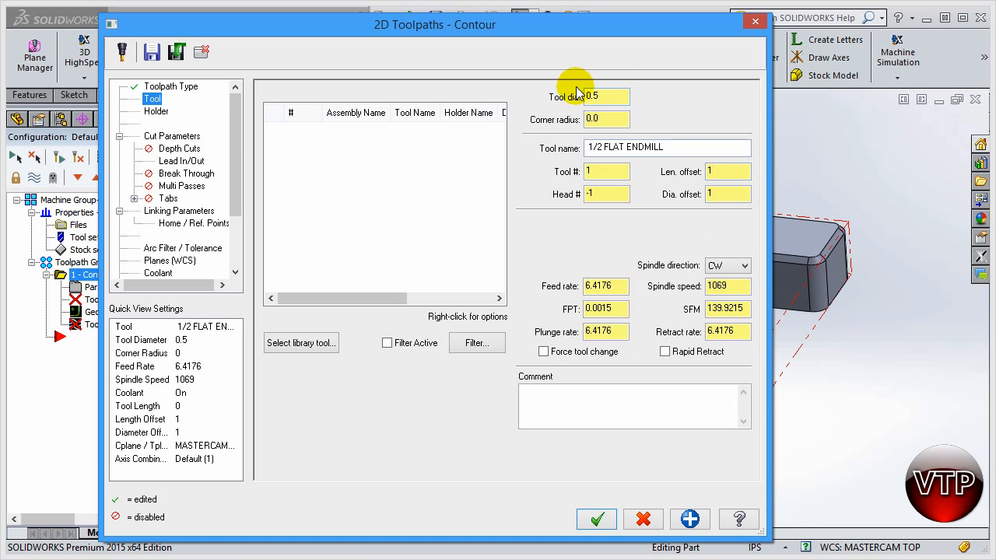
{"action": "left_click", "coordinate": [728, 267]}
{"action": "left_click", "coordinate": [671, 234]}
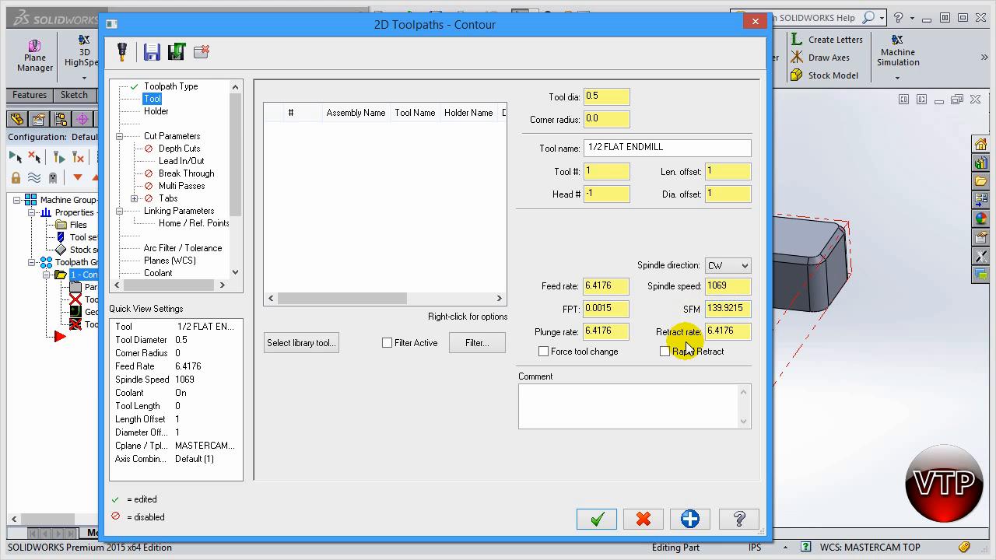
Step: Open the tool library, turn off its active filter and look through the complete list of tools
{"action": "left_click", "coordinate": [310, 348]}
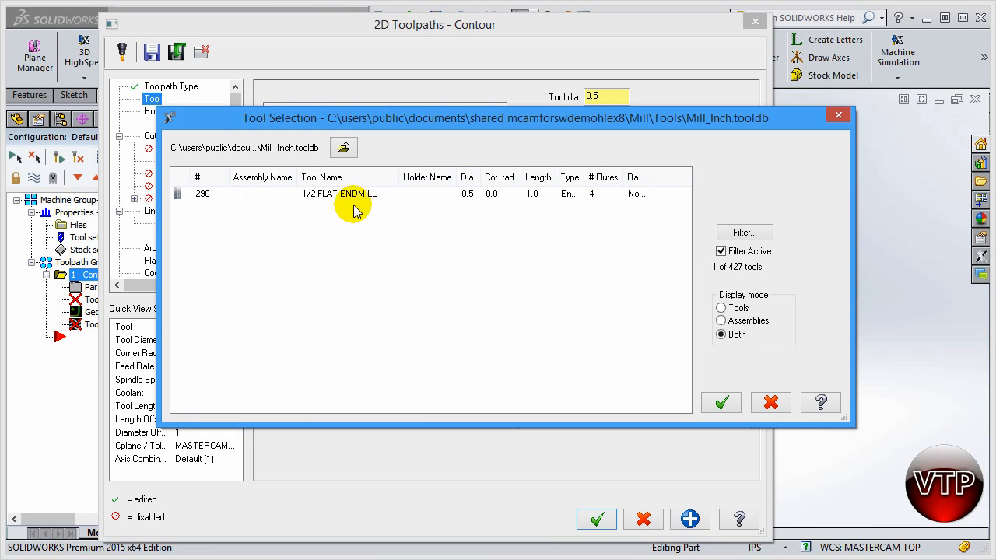
{"action": "left_click", "coordinate": [721, 252]}
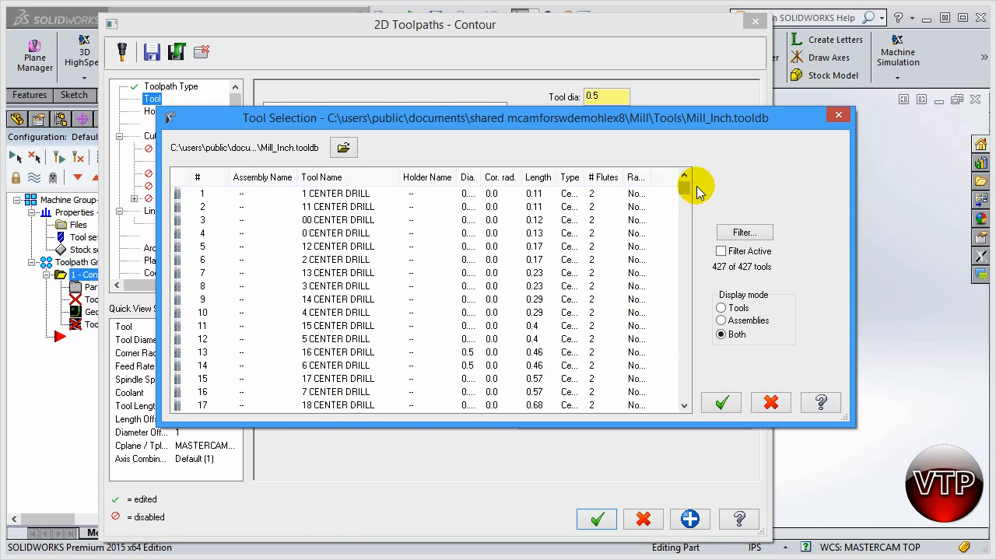
{"action": "left_click_drag", "start_coordinate": [683, 186], "coordinate": [680, 403]}
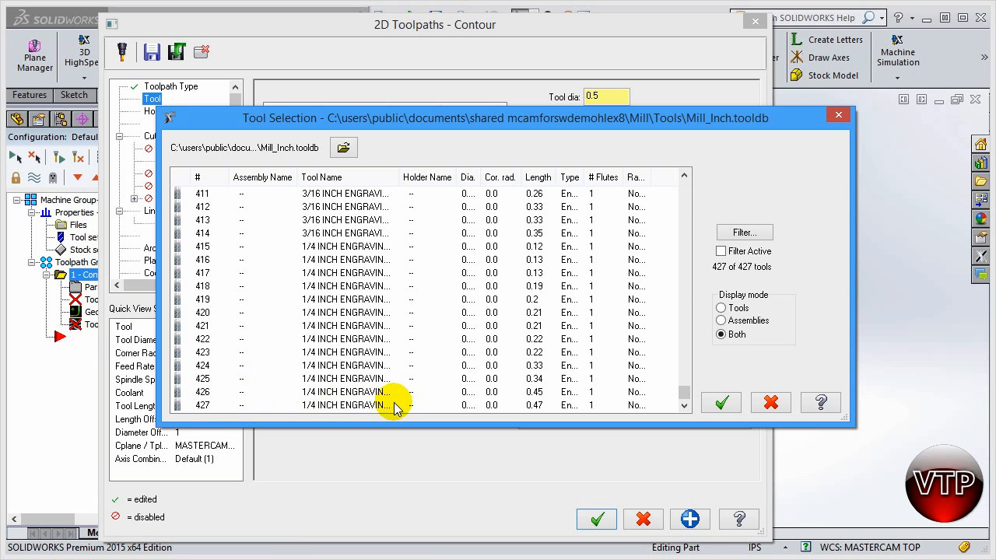
{"action": "left_click_drag", "start_coordinate": [678, 396], "coordinate": [675, 177]}
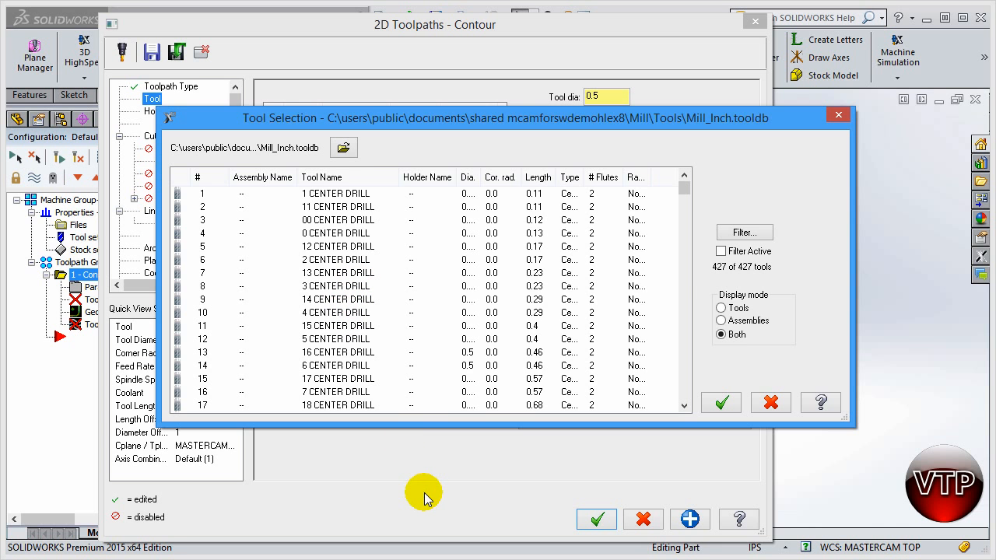
Step: Filter the tool library to flat endmills with a diameter equal to 1.0 and choose the 1 INCH FLAT ENDMILL for the contour
{"action": "left_click", "coordinate": [743, 234]}
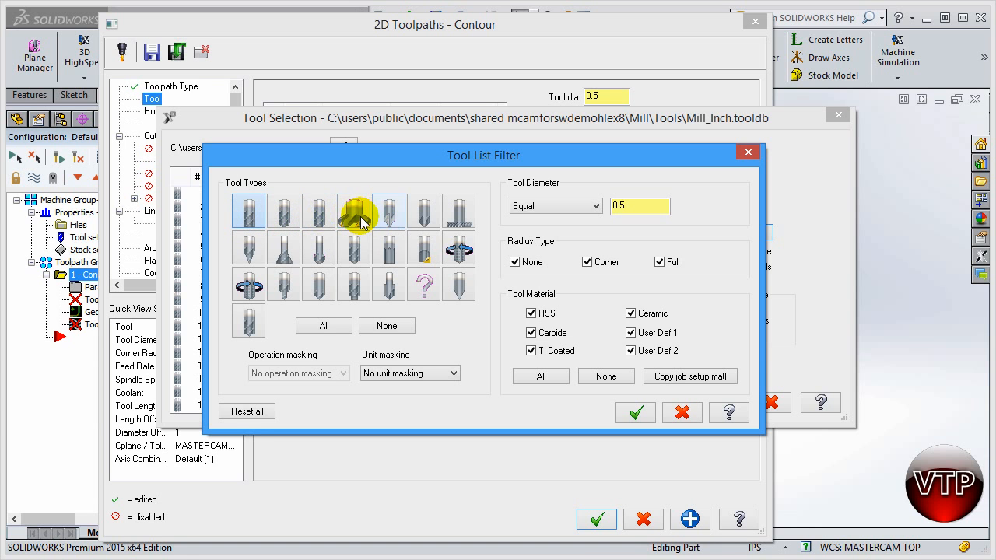
{"action": "left_click", "coordinate": [248, 217]}
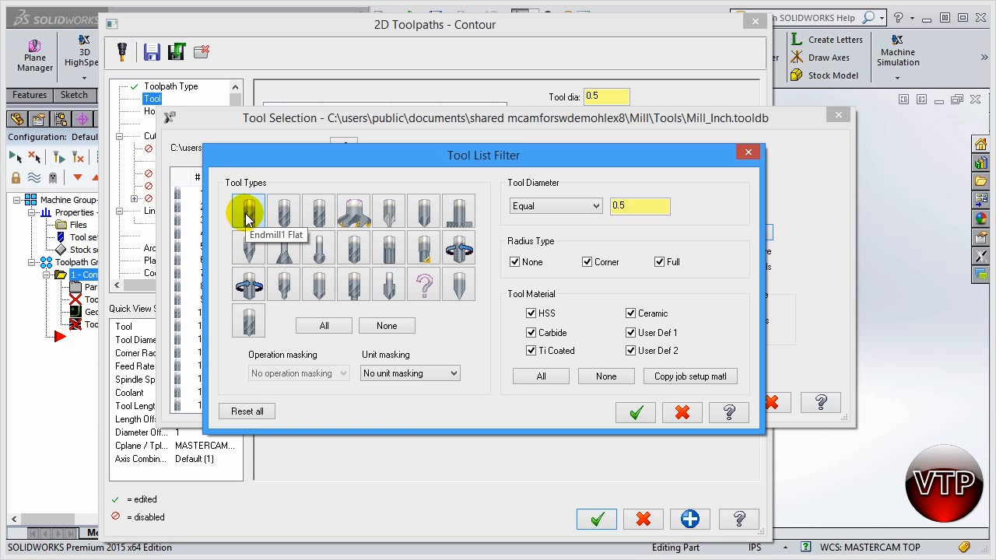
{"action": "left_click", "coordinate": [539, 205]}
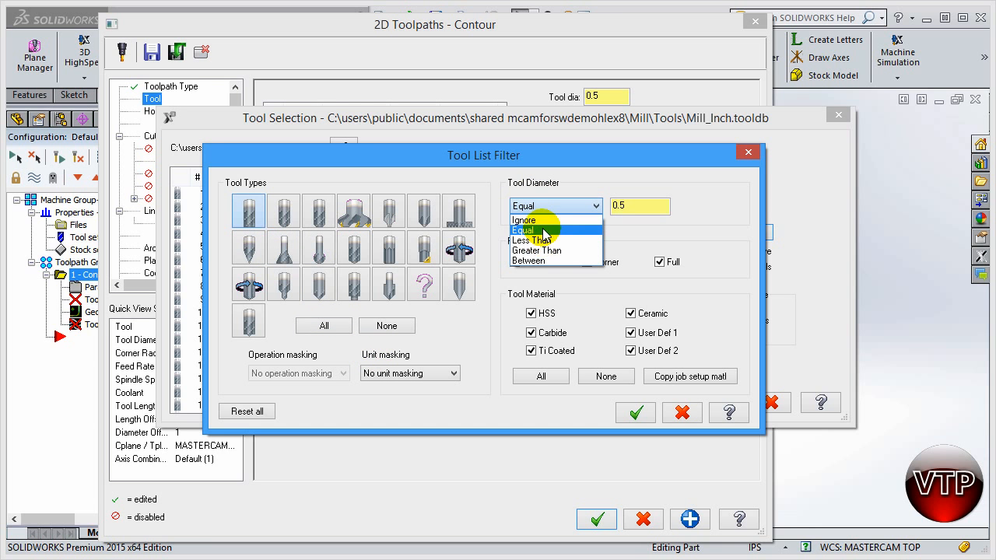
{"action": "left_click", "coordinate": [535, 230]}
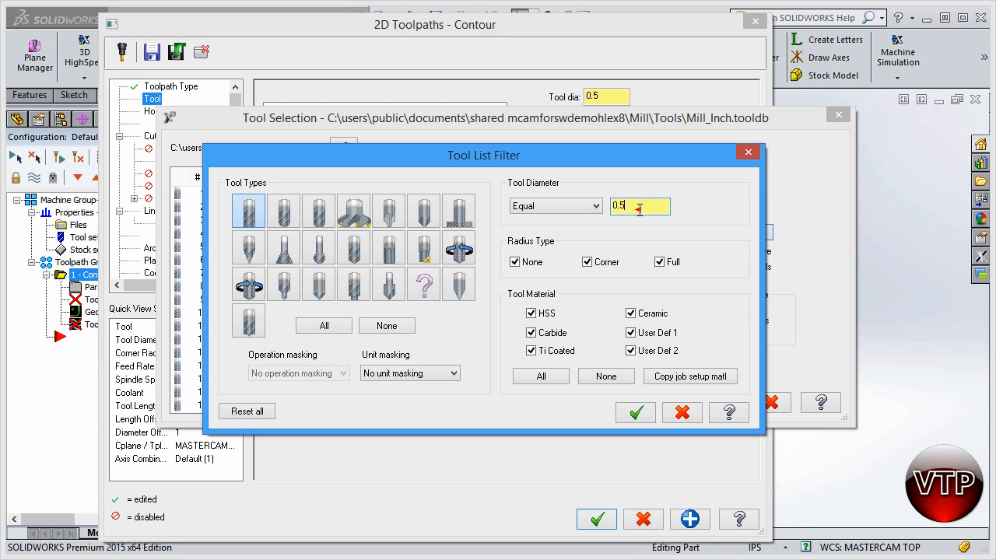
{"action": "type", "text": "1"}
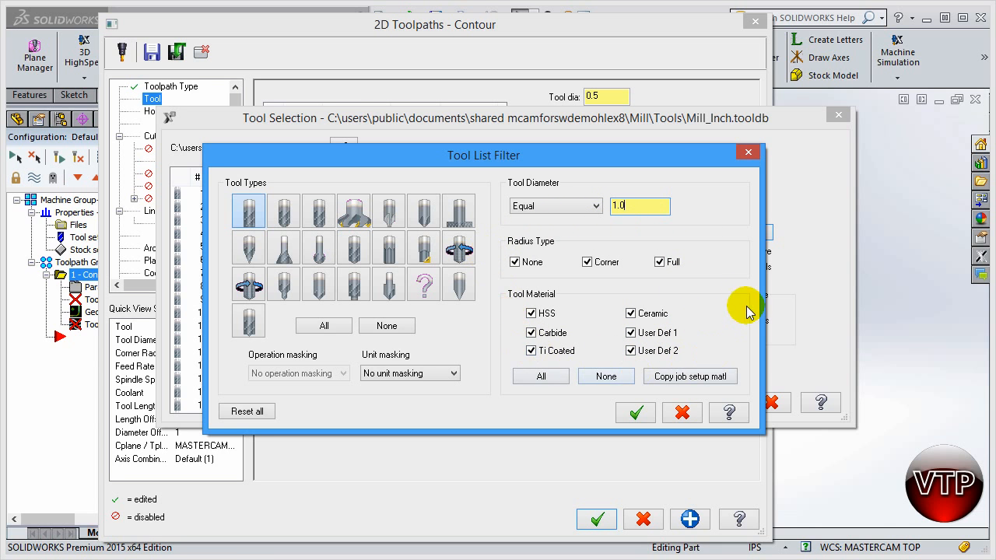
{"action": "left_click", "coordinate": [636, 413]}
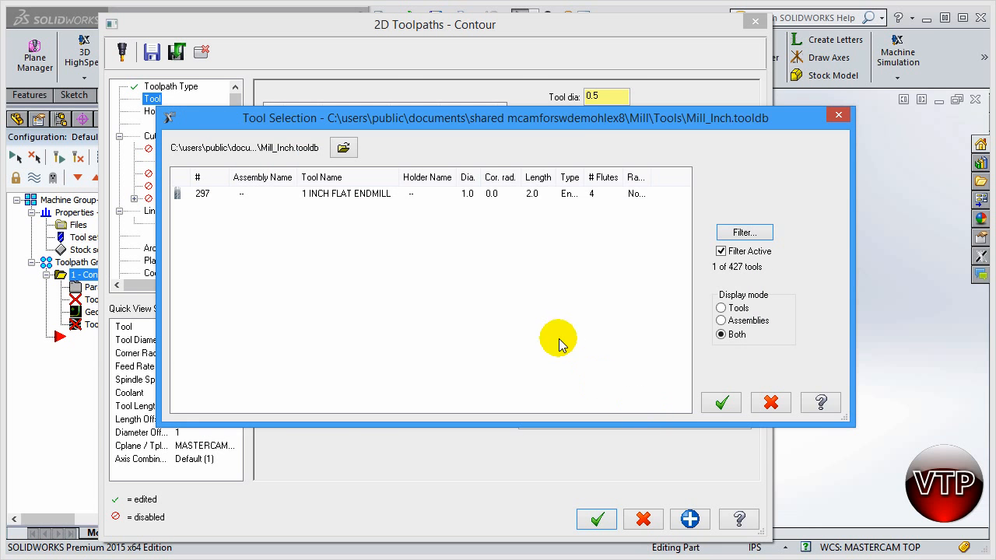
{"action": "left_click", "coordinate": [313, 196]}
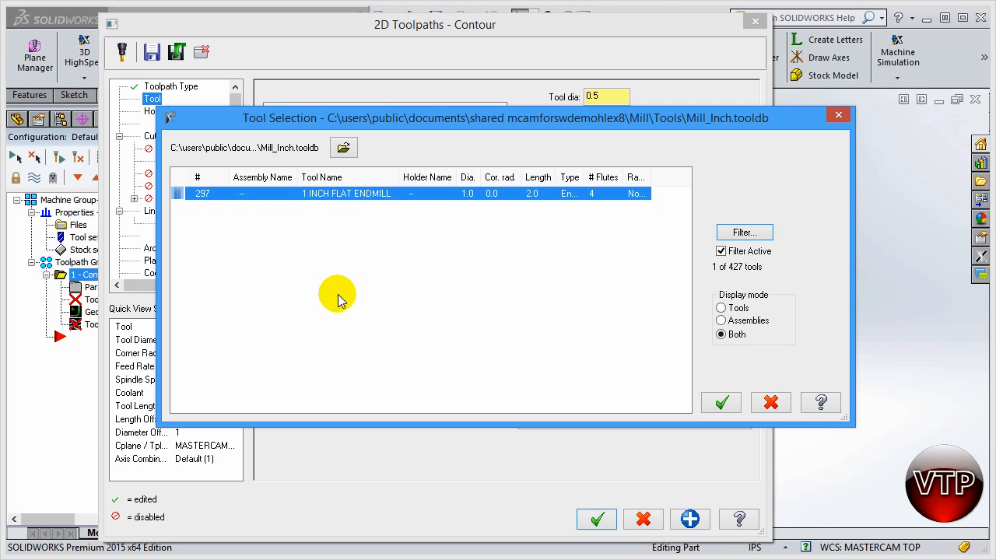
{"action": "left_click", "coordinate": [721, 402]}
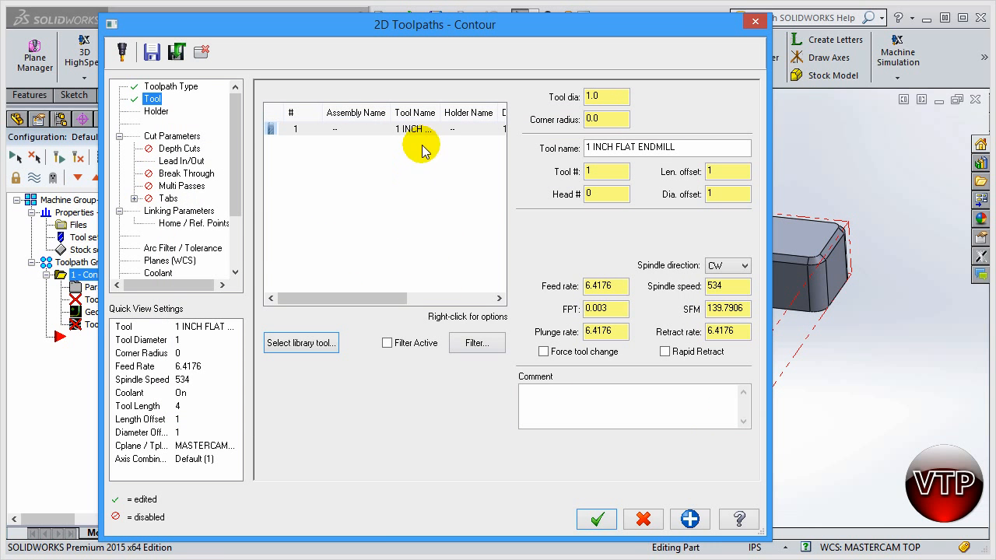
Step: Compare holders B4C4-0025 and B4C4-0020 from the holder library and assign holder B4C4-0032 to the endmill
{"action": "left_click", "coordinate": [157, 112]}
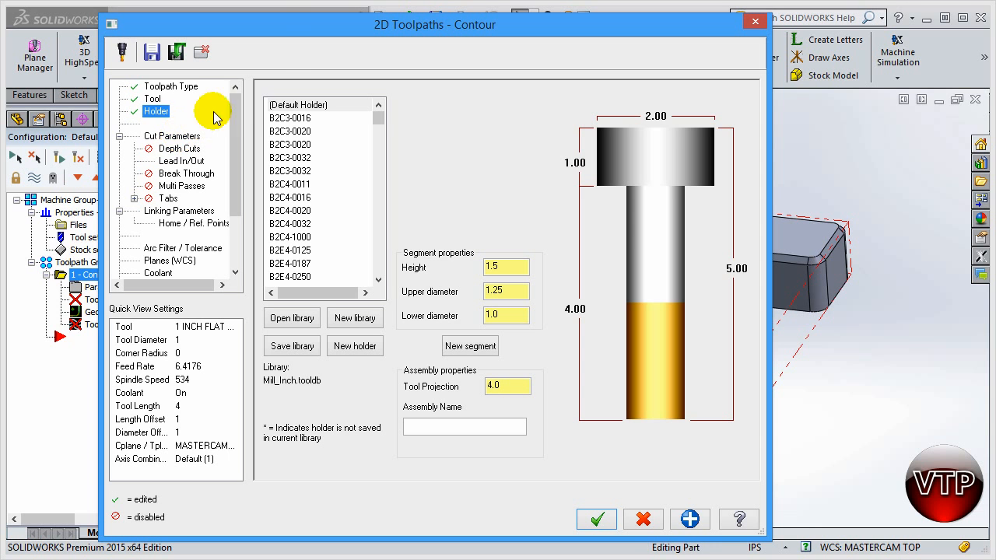
{"action": "left_click", "coordinate": [378, 278]}
{"action": "left_click", "coordinate": [378, 278]}
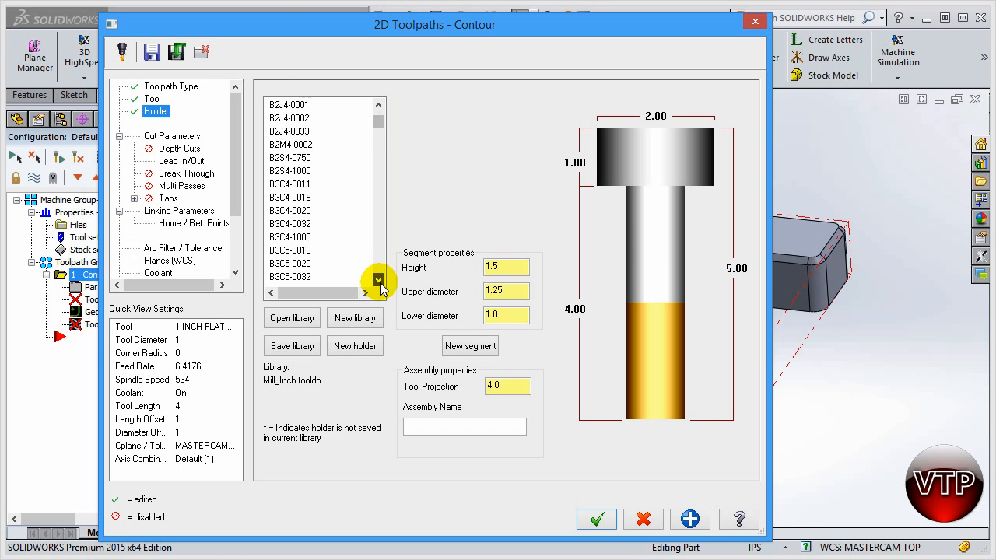
{"action": "left_click", "coordinate": [378, 278]}
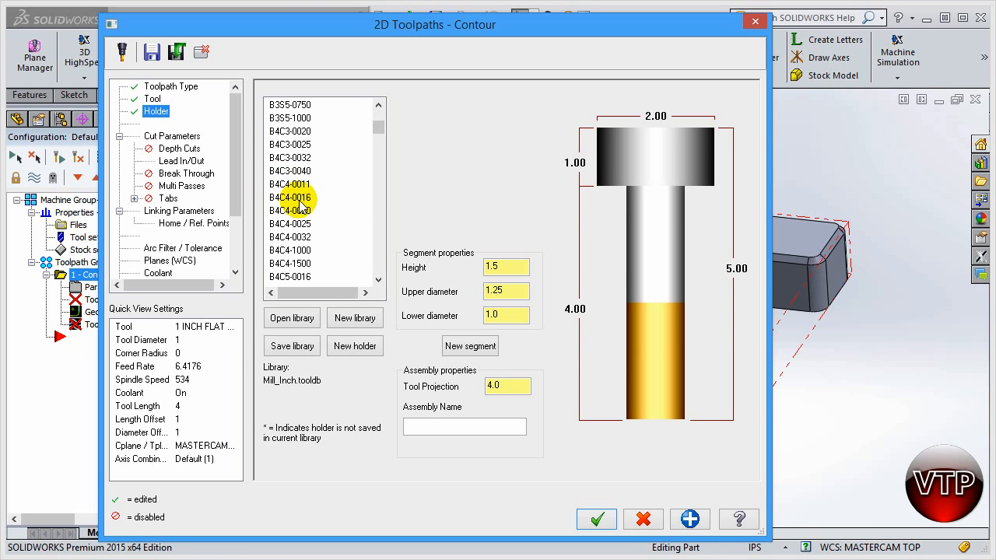
{"action": "left_click", "coordinate": [310, 223]}
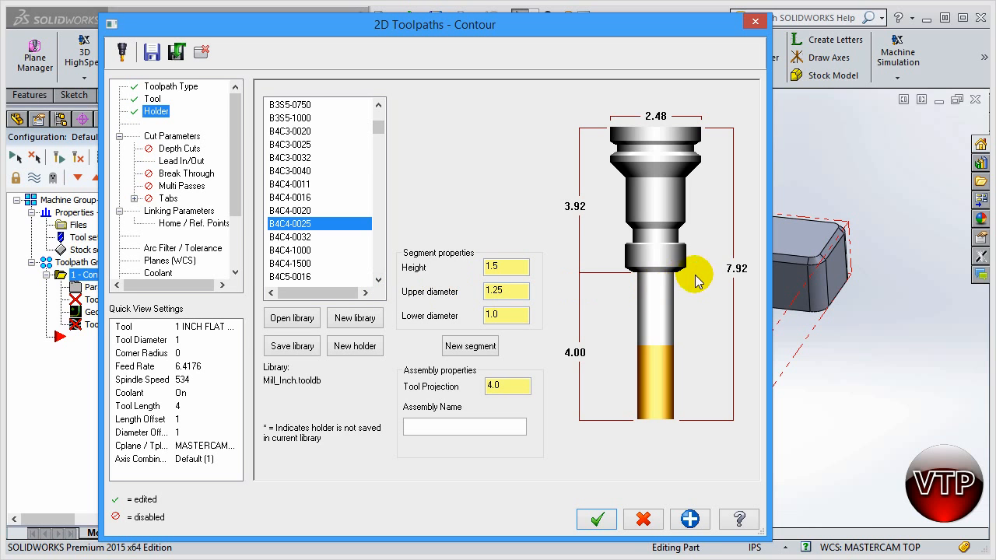
{"action": "left_click", "coordinate": [655, 256]}
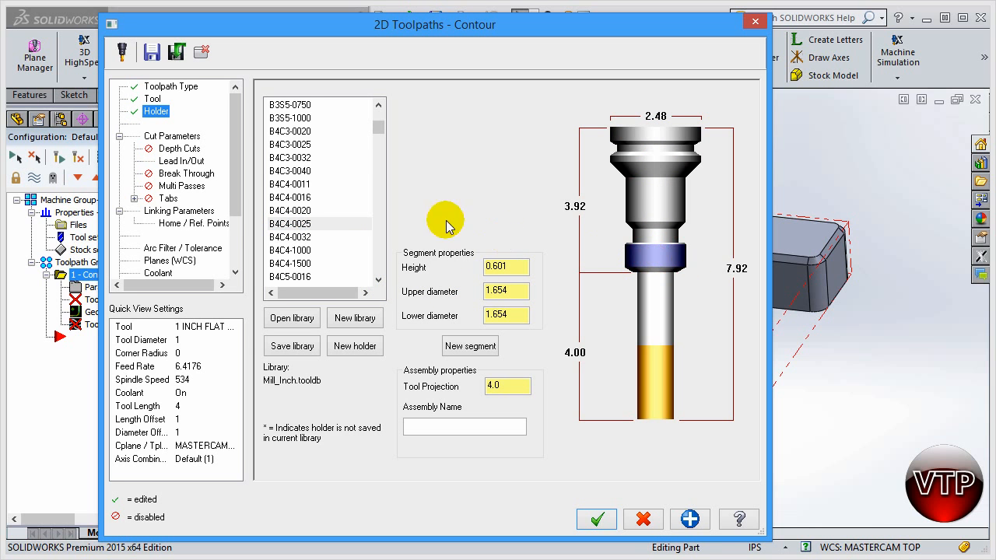
{"action": "left_click", "coordinate": [308, 225]}
{"action": "left_click", "coordinate": [300, 211]}
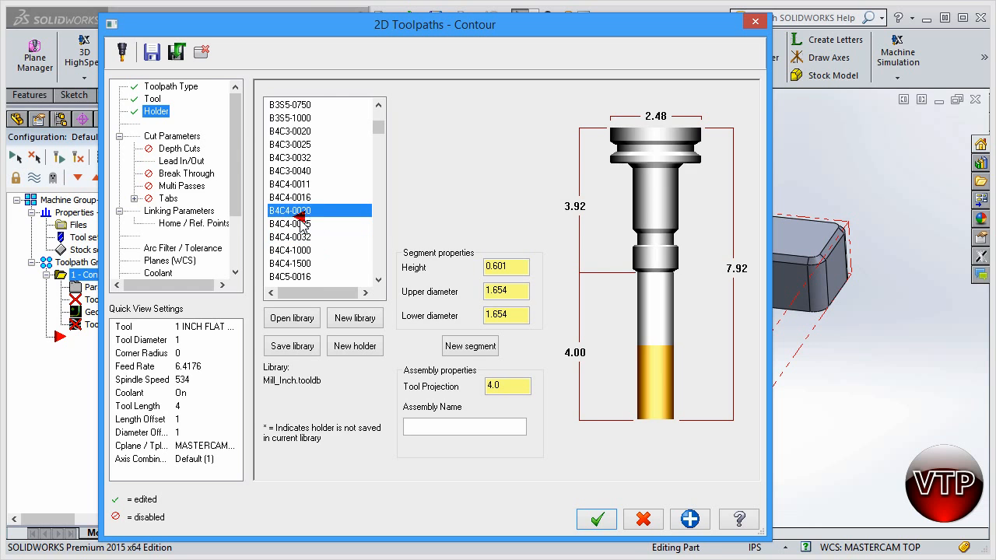
{"action": "left_click", "coordinate": [307, 237]}
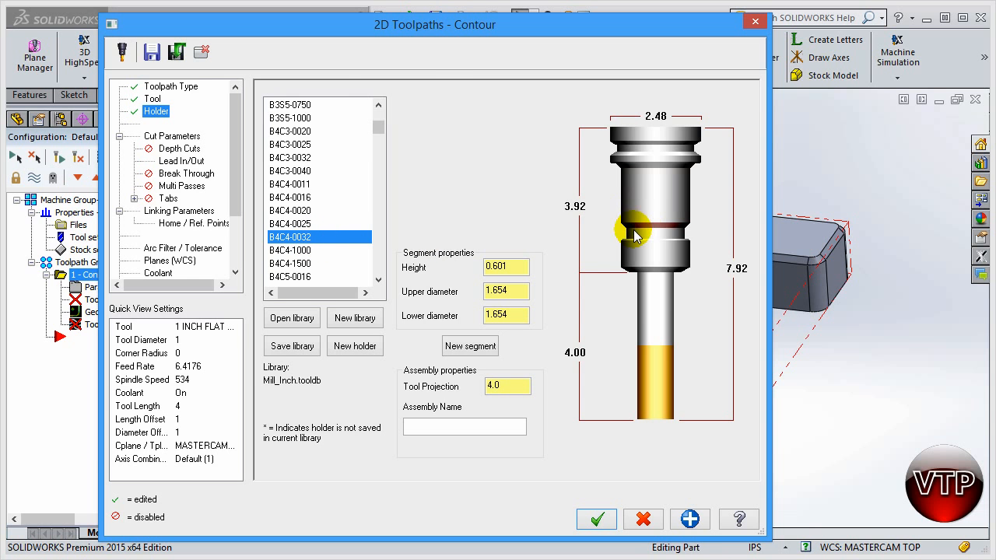
{"action": "left_click_drag", "start_coordinate": [379, 133], "coordinate": [378, 100]}
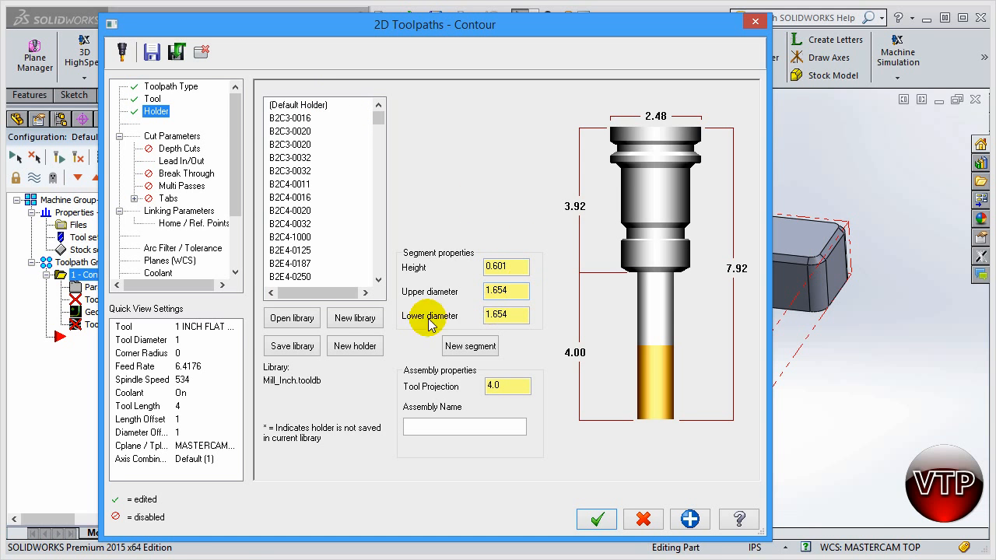
Step: Examine the connection and segment parameters for defining a new holder, and leave without creating one
{"action": "left_click", "coordinate": [354, 352]}
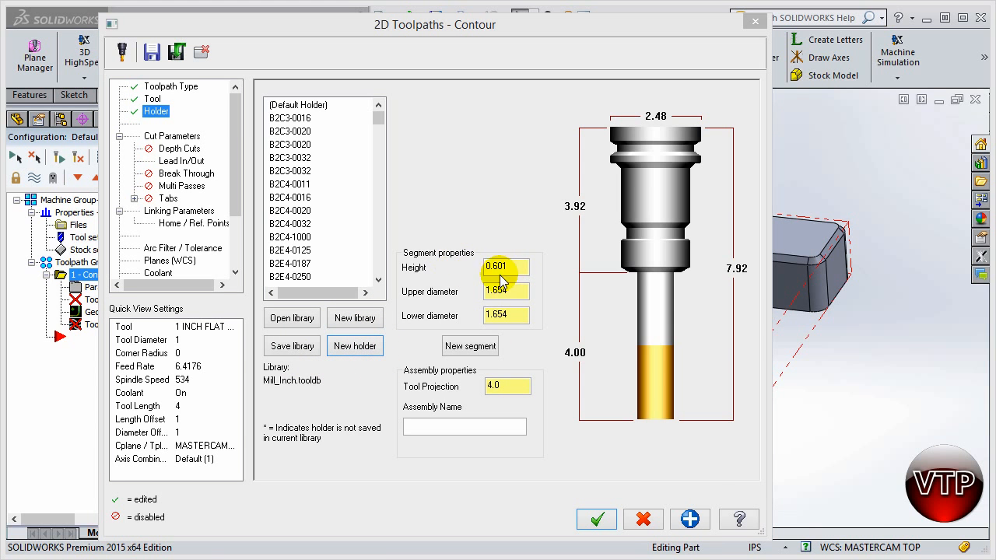
{"action": "left_click_drag", "start_coordinate": [411, 23], "coordinate": [598, 47]}
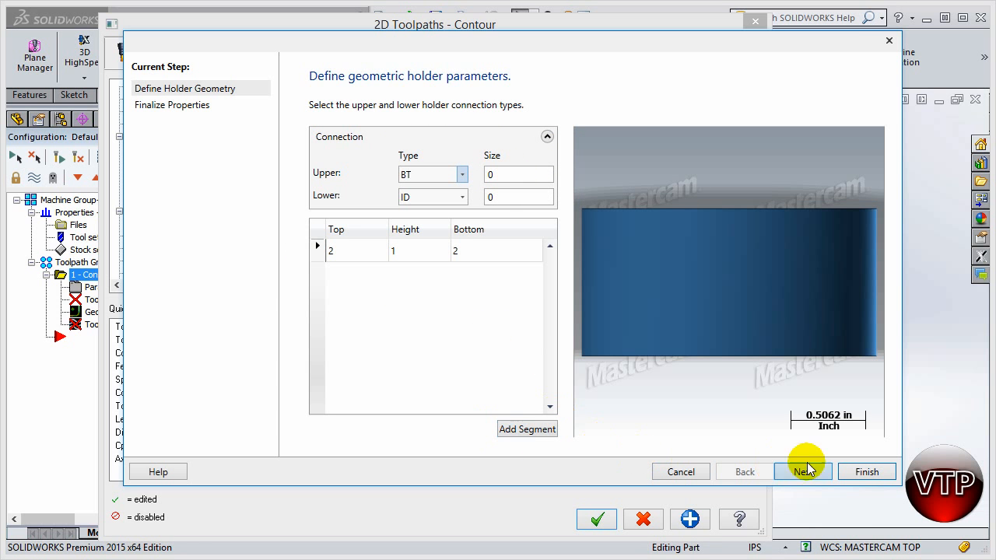
{"action": "left_click", "coordinate": [889, 42]}
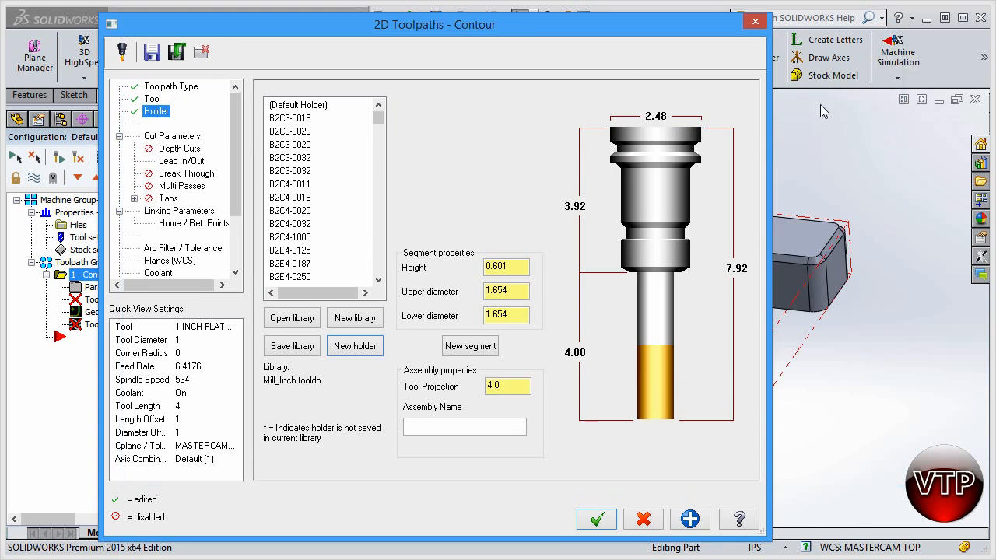
{"action": "left_click_drag", "start_coordinate": [451, 38], "coordinate": [533, 38]}
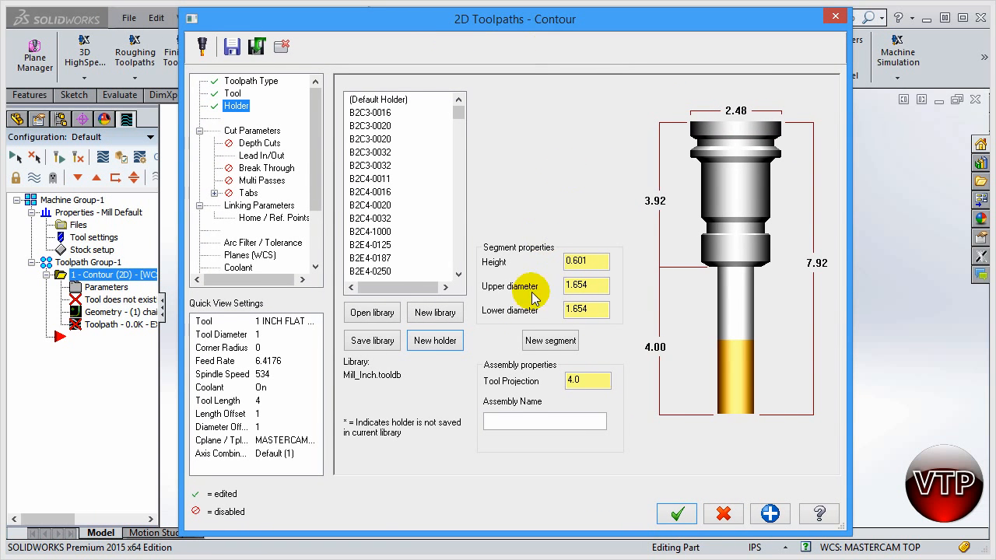
Step: Review the contour toolpath's cut parameters and the list of available contour types
{"action": "left_click", "coordinate": [250, 131]}
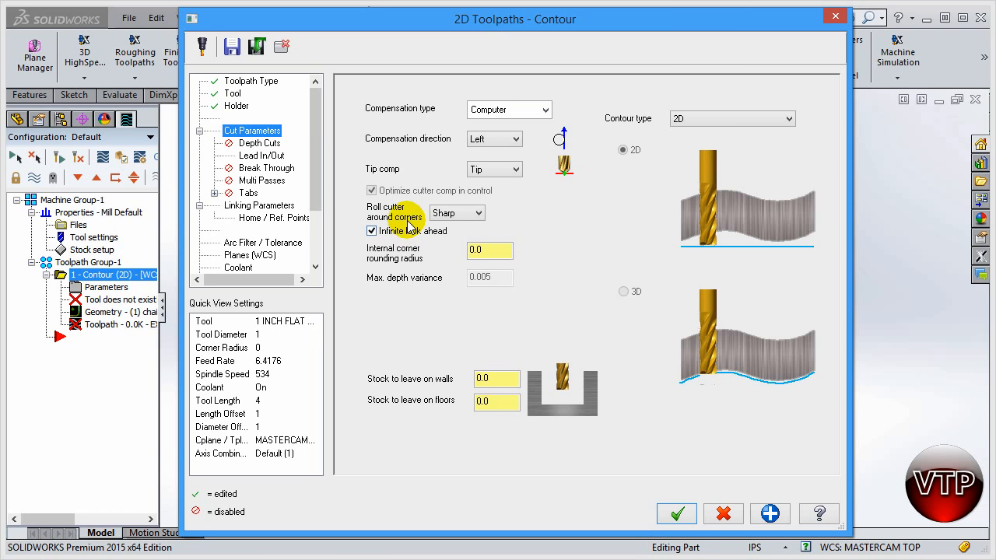
{"action": "left_click", "coordinate": [728, 120]}
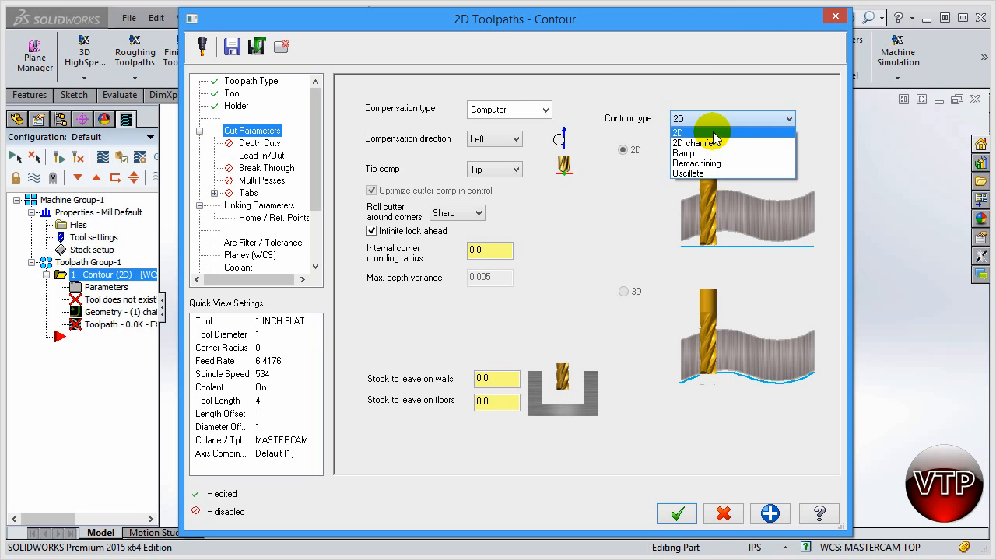
{"action": "left_click", "coordinate": [711, 98]}
{"action": "left_click_drag", "start_coordinate": [688, 25], "coordinate": [320, 55]}
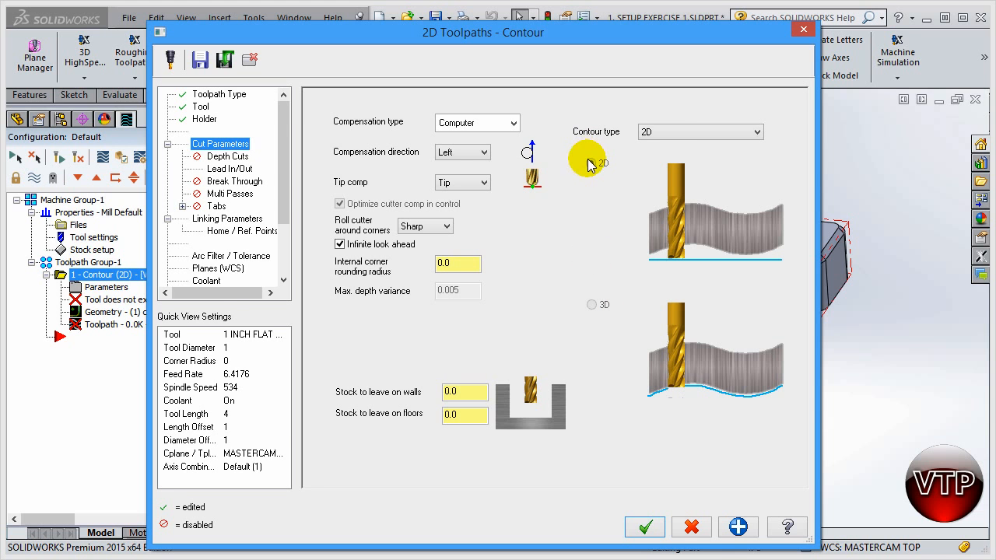
Step: Try the 2D chamfer and Ramp contour types to preview the settings each one offers
{"action": "left_click", "coordinate": [674, 136]}
{"action": "left_click", "coordinate": [674, 150]}
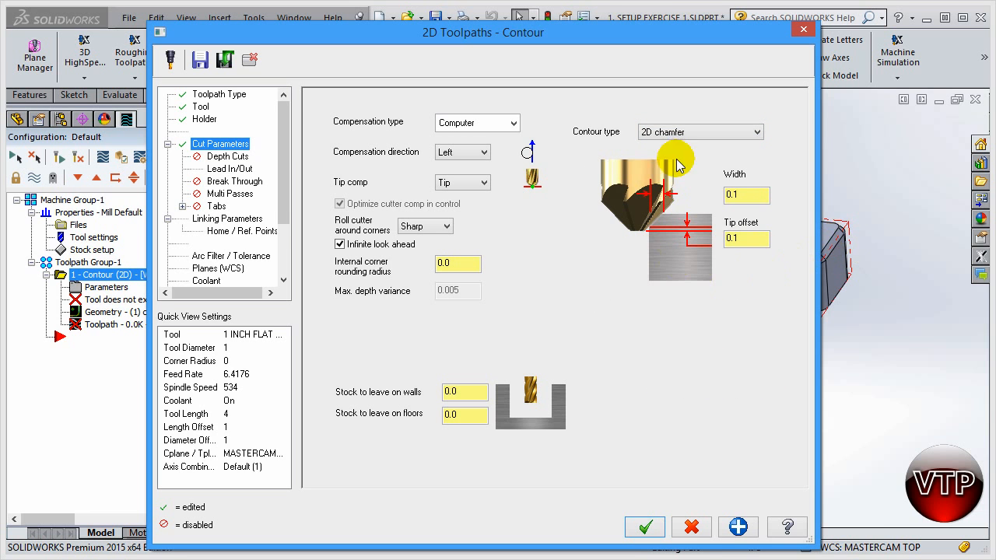
{"action": "left_click", "coordinate": [678, 133]}
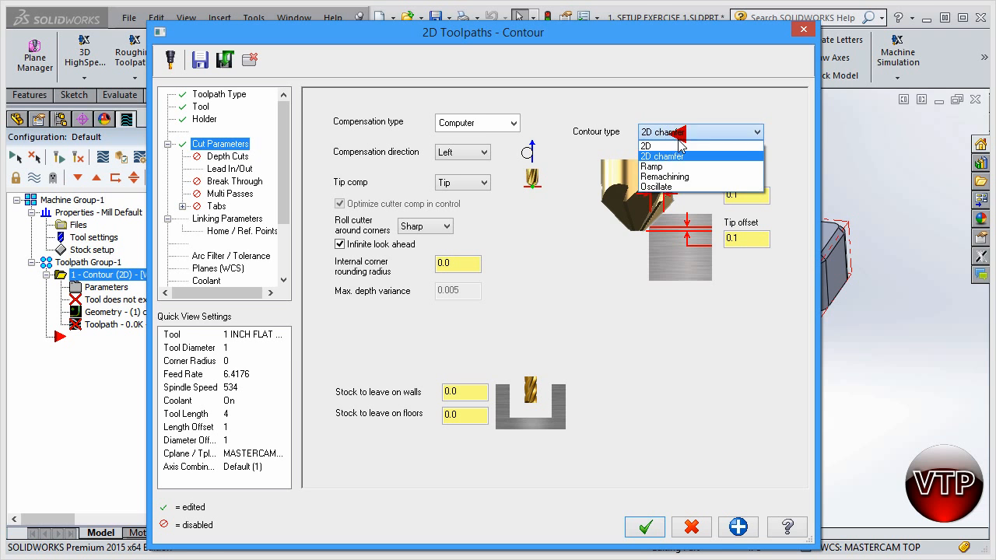
{"action": "left_click", "coordinate": [677, 160]}
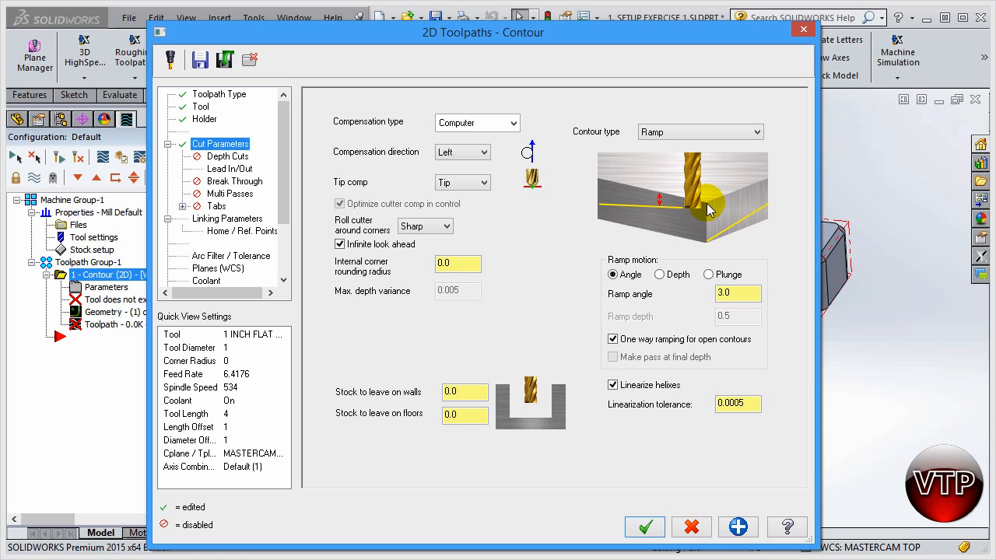
Step: Set the contour type to Remachining and compare its remaining-stock options with the part's notched end
{"action": "left_click", "coordinate": [689, 132]}
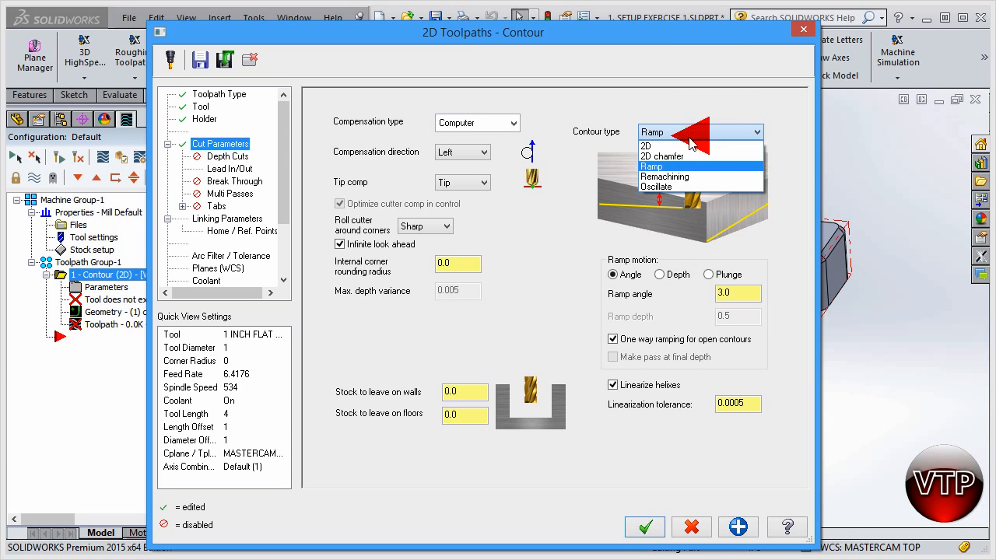
{"action": "left_click", "coordinate": [680, 178]}
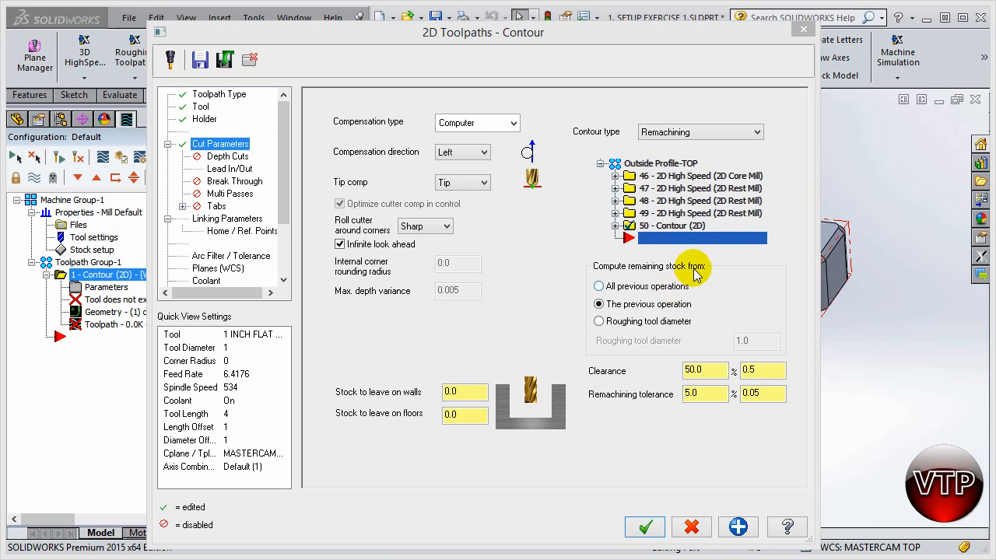
{"action": "left_click_drag", "start_coordinate": [700, 30], "coordinate": [347, 64]}
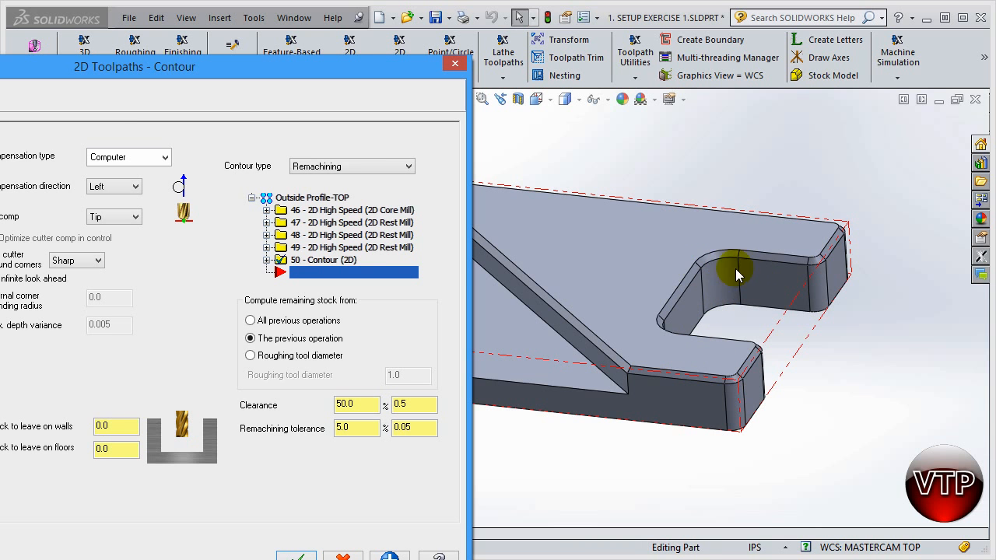
Step: Preview the settings of the Oscillate contour type, and set the contour type back to 2D
{"action": "left_click_drag", "start_coordinate": [342, 71], "coordinate": [701, 36]}
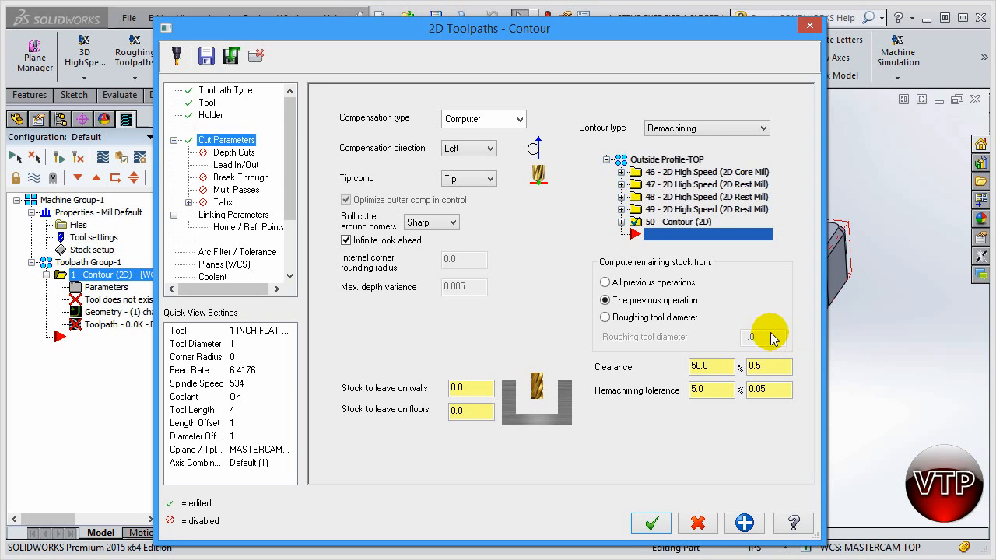
{"action": "left_click", "coordinate": [697, 129]}
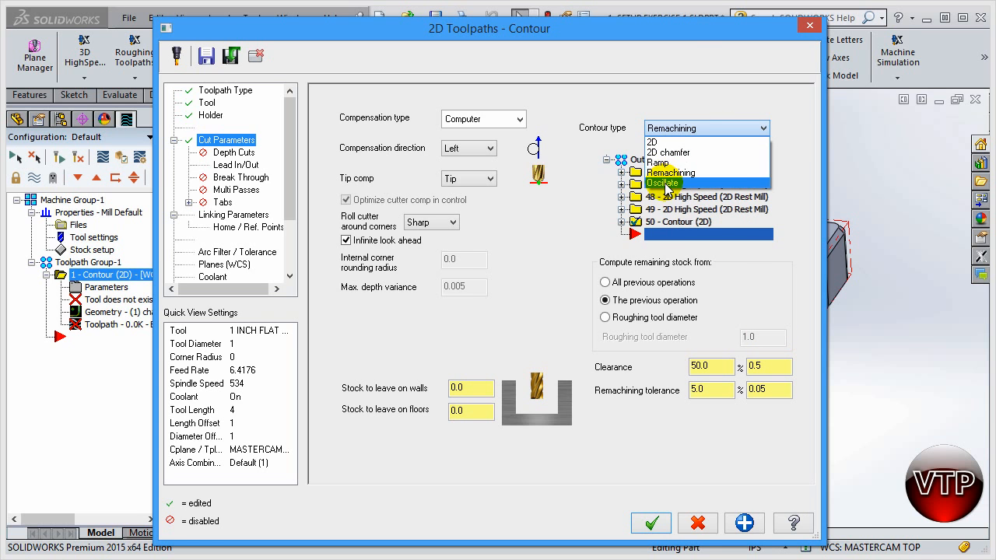
{"action": "left_click", "coordinate": [664, 184]}
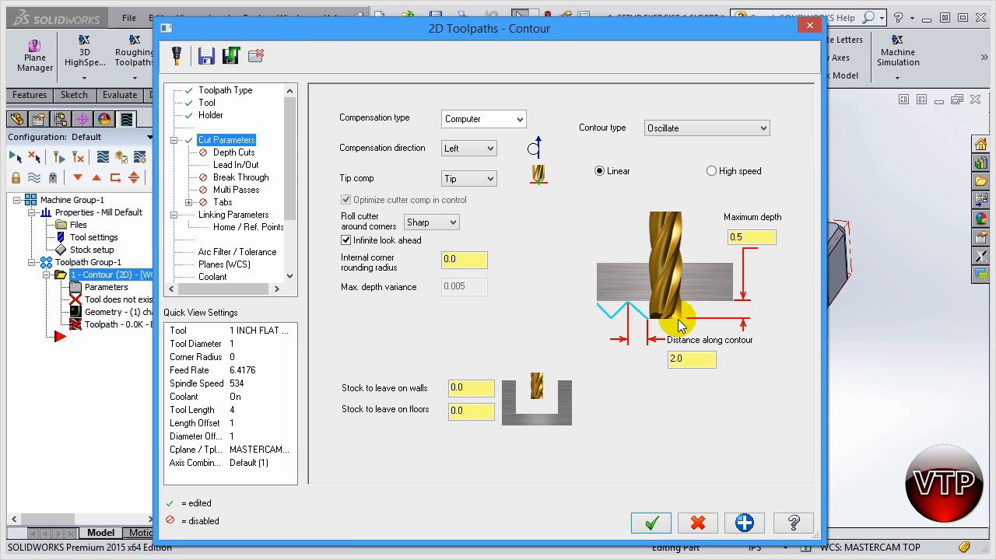
{"action": "left_click", "coordinate": [706, 129]}
{"action": "left_click", "coordinate": [688, 140]}
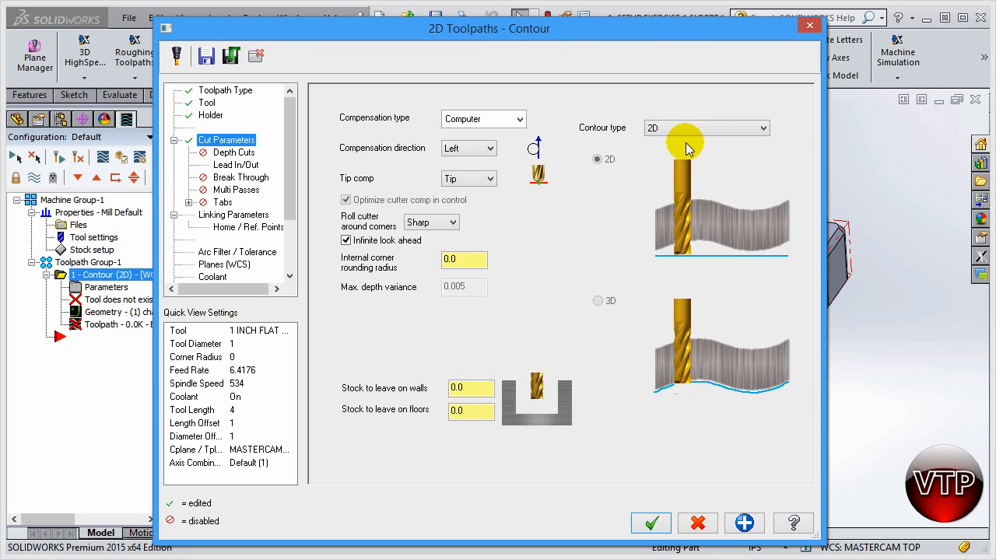
Step: Set the compensation type to Wear, and compare the Right direction with the part's diagonal step before choosing Left
{"action": "left_click", "coordinate": [492, 123]}
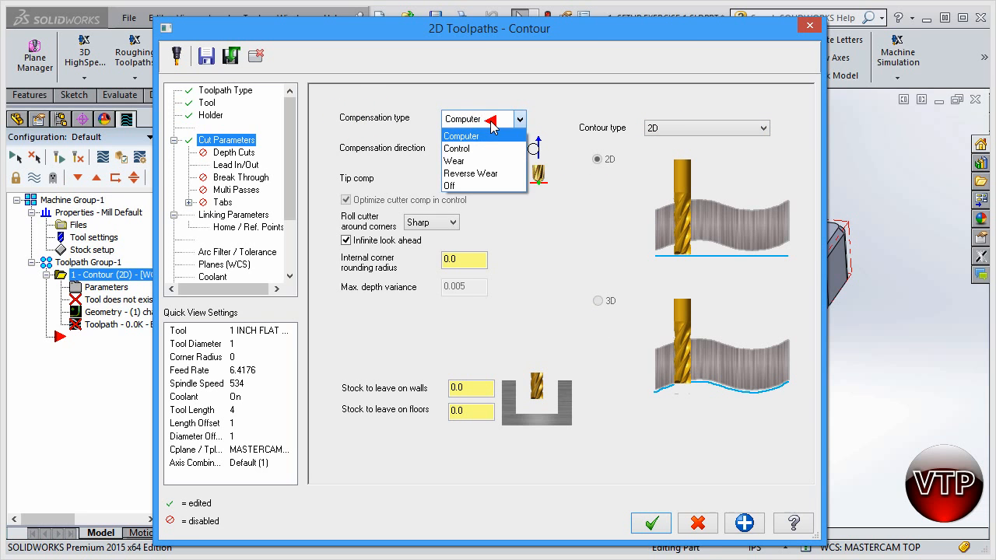
{"action": "left_click", "coordinate": [469, 164]}
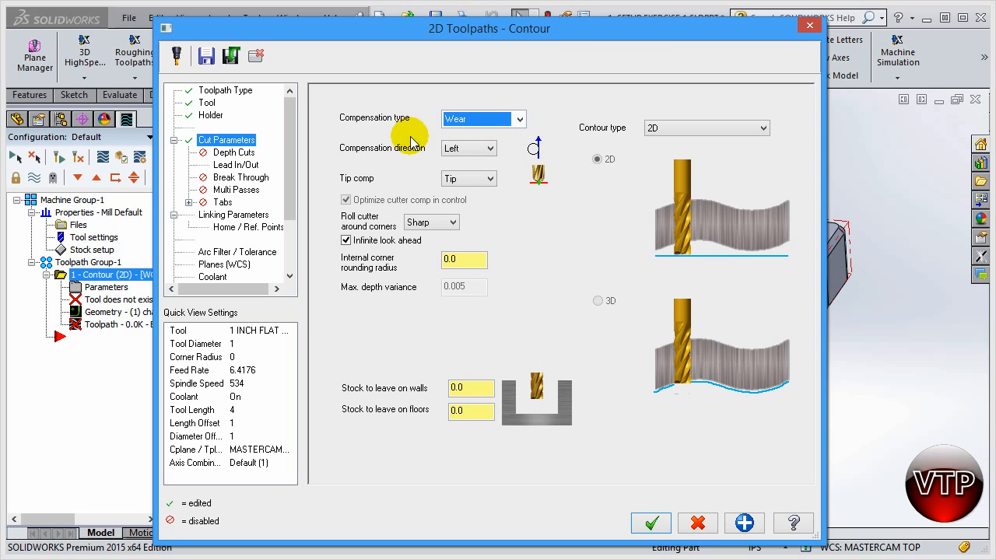
{"action": "left_click", "coordinate": [489, 148]}
{"action": "left_click", "coordinate": [463, 167]}
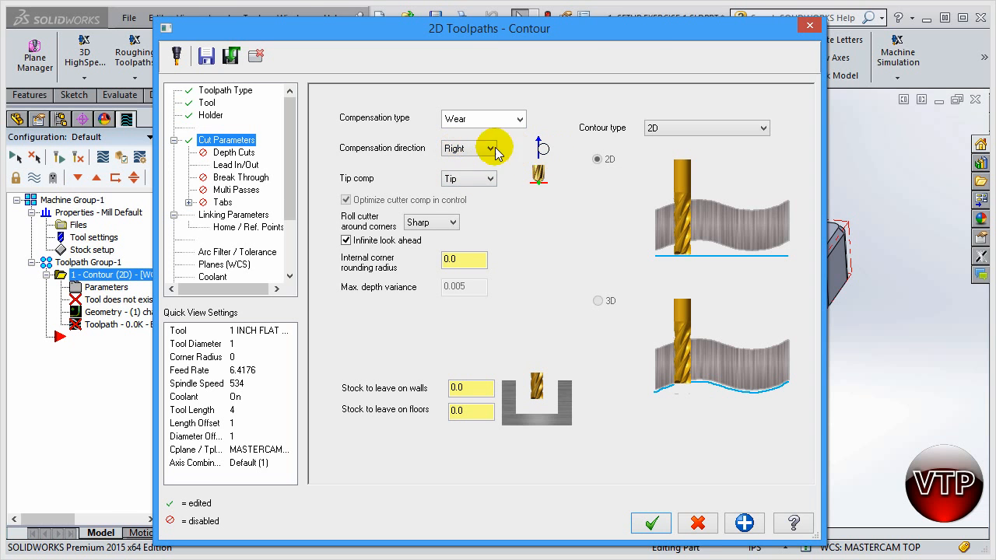
{"action": "left_click_drag", "start_coordinate": [554, 26], "coordinate": [582, 416]}
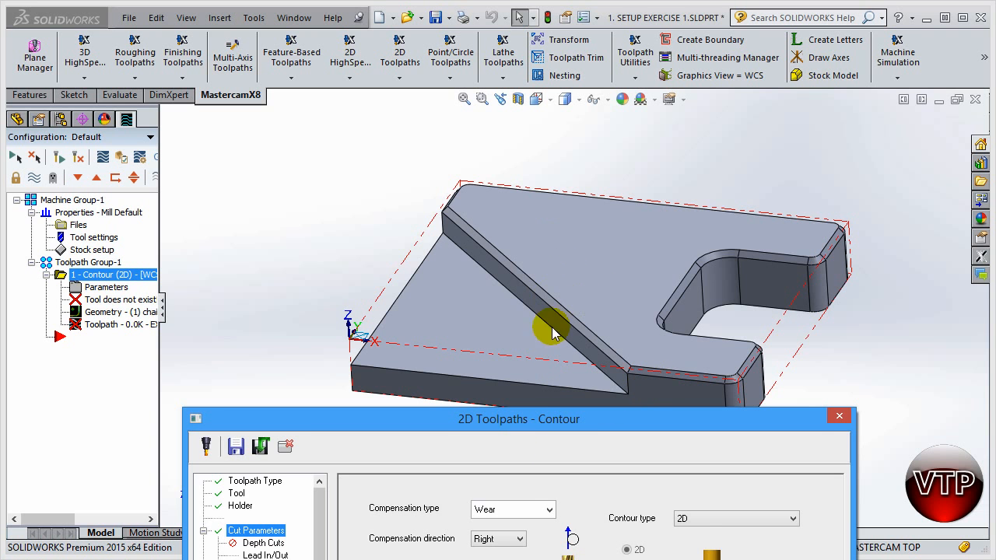
{"action": "left_click_drag", "start_coordinate": [530, 417], "coordinate": [526, 55]}
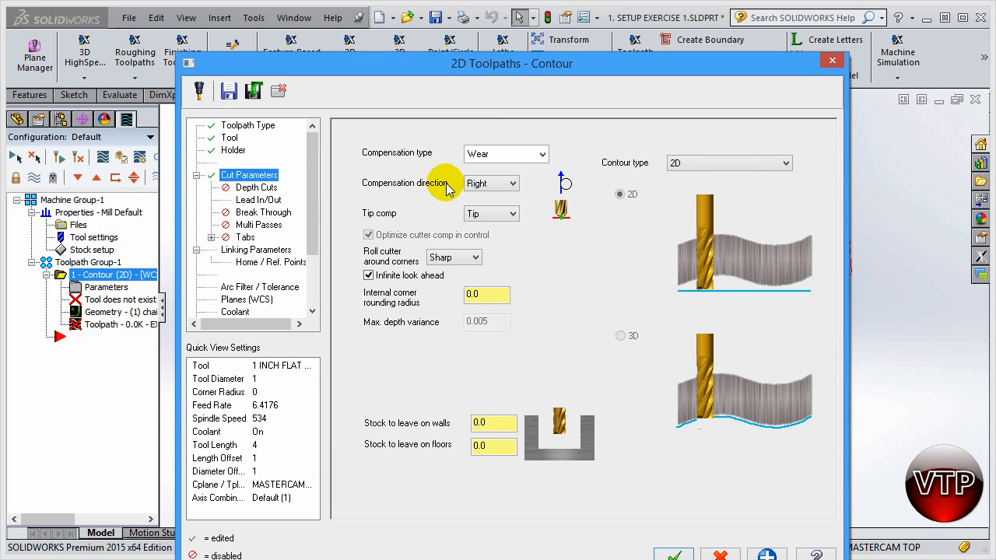
{"action": "left_click", "coordinate": [480, 185]}
{"action": "left_click", "coordinate": [476, 198]}
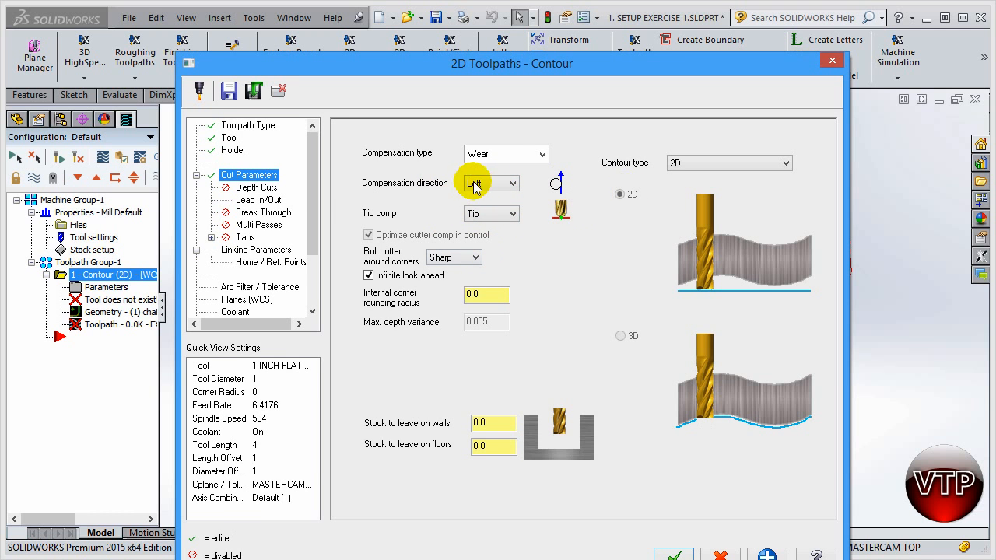
Step: Review the tip compensation choices and the stock to leave on walls and floors
{"action": "left_click", "coordinate": [511, 215]}
{"action": "left_click", "coordinate": [506, 215]}
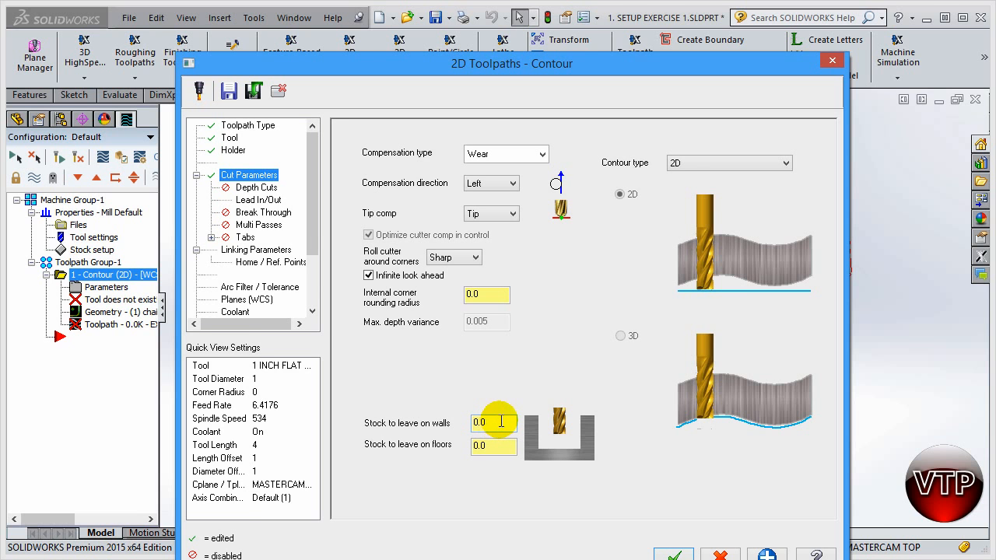
{"action": "left_click_drag", "start_coordinate": [487, 73], "coordinate": [478, 33]}
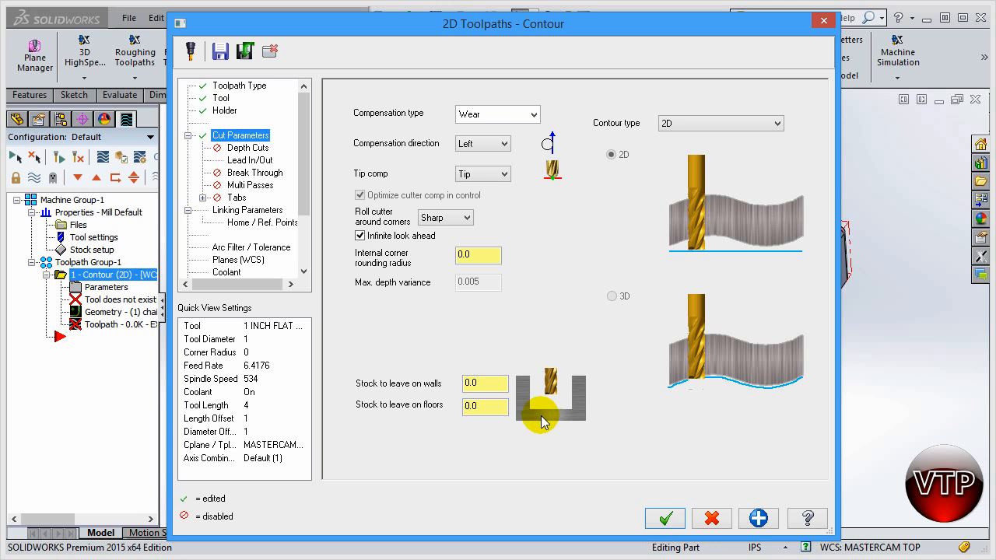
{"action": "double_click", "coordinate": [483, 383]}
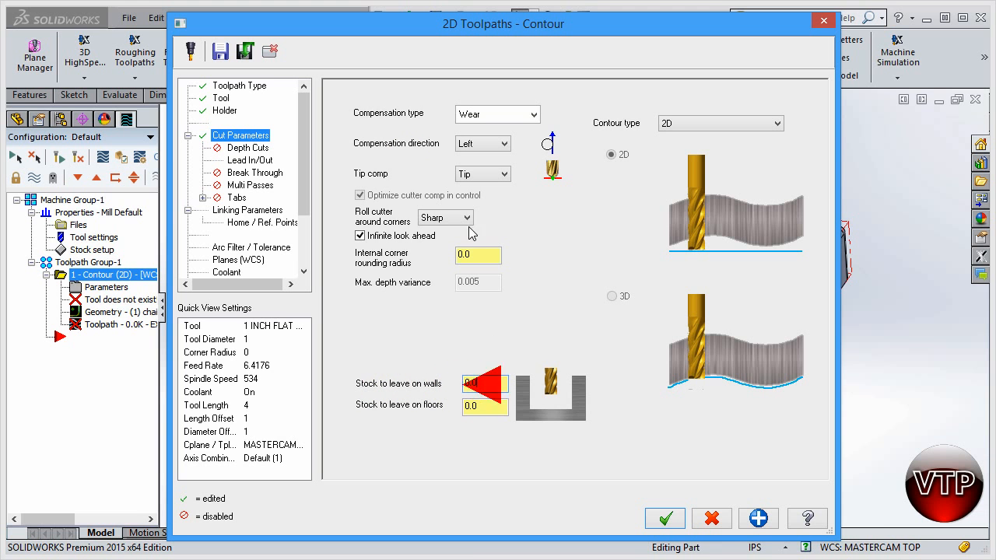
Step: Enable depth cuts to examine the finish cuts and finish step settings, and turn depth cuts off again
{"action": "left_click", "coordinate": [250, 148]}
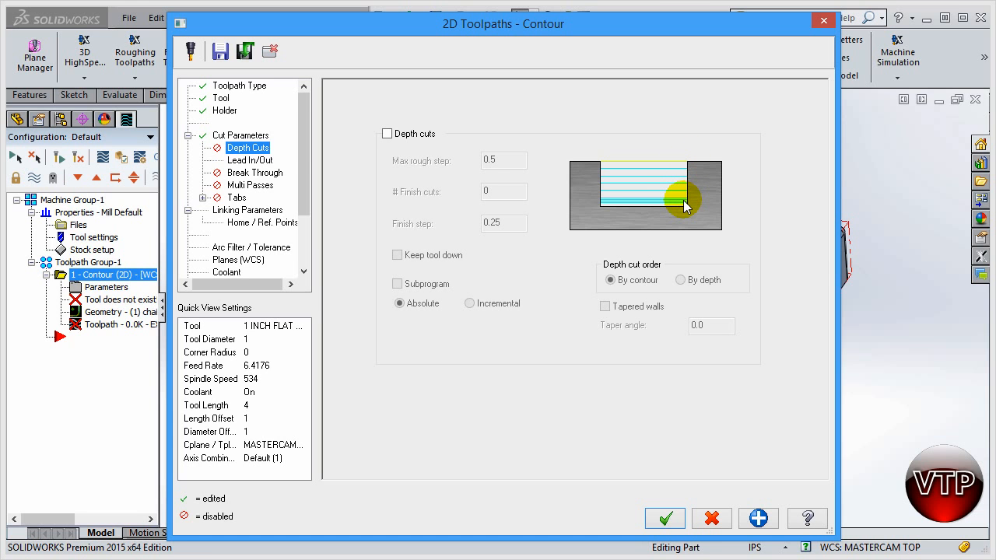
{"action": "left_click", "coordinate": [386, 134]}
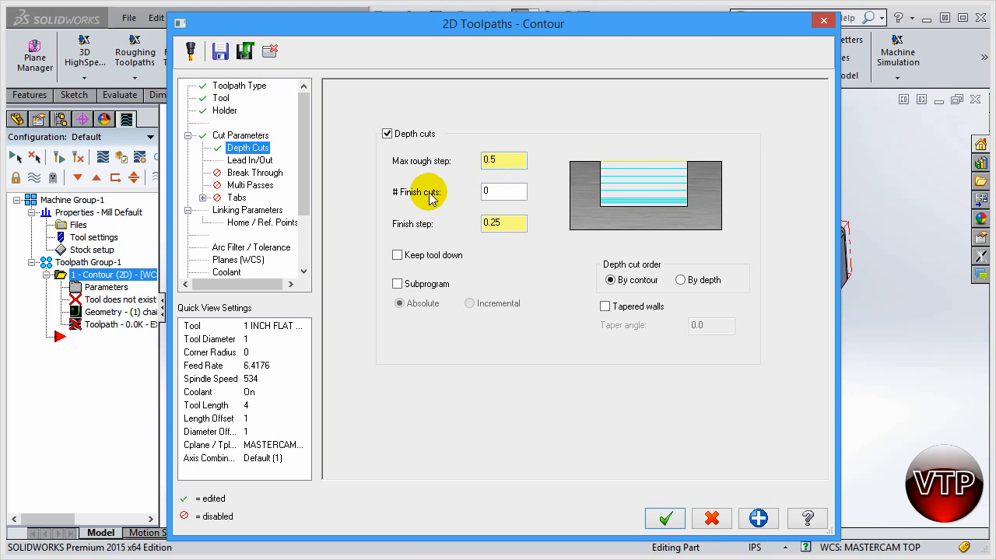
{"action": "left_click", "coordinate": [496, 191]}
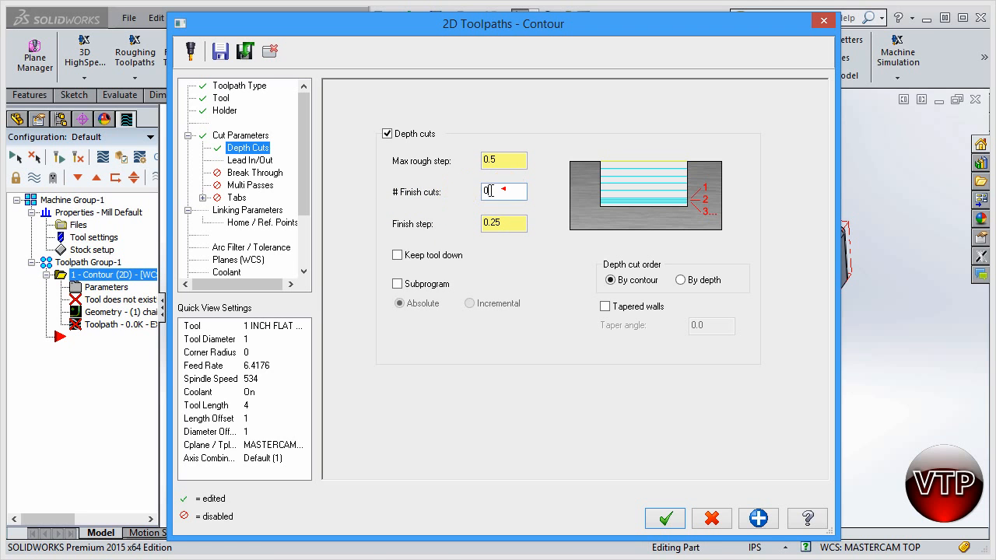
{"action": "left_click", "coordinate": [514, 224]}
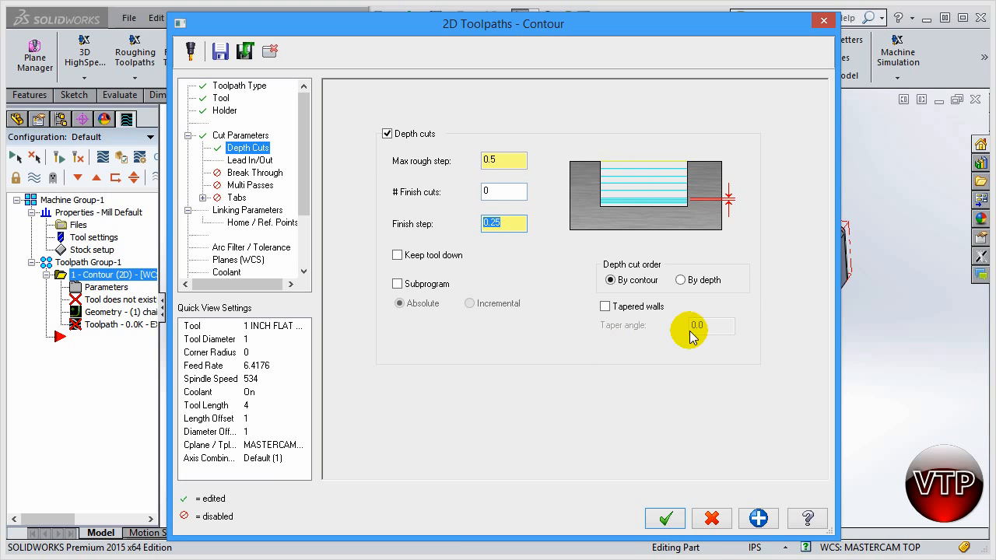
{"action": "left_click", "coordinate": [411, 137]}
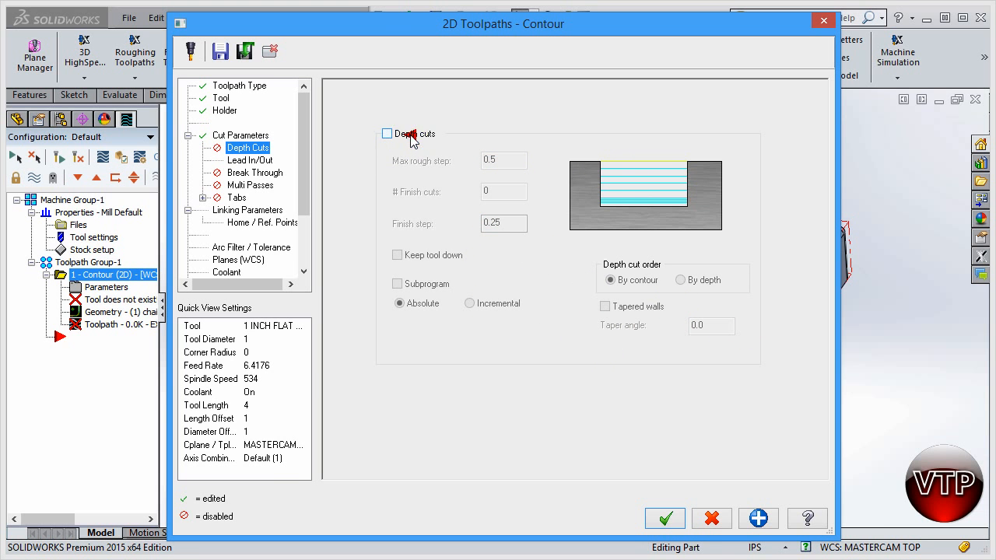
Step: Turn off entering and exiting at the midpoint in closed contours, and examine the entry line and arc settings of the lead-in
{"action": "left_click", "coordinate": [250, 161]}
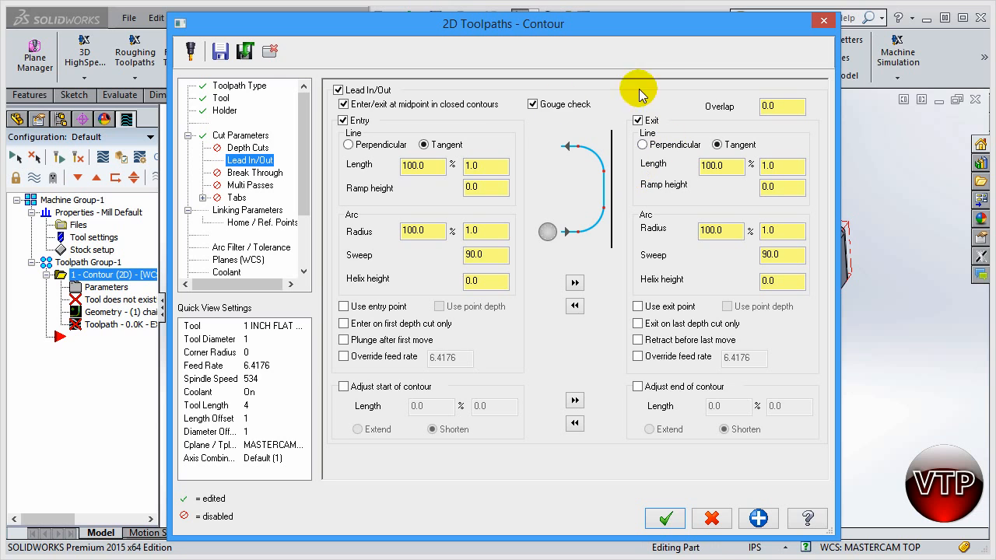
{"action": "left_click", "coordinate": [345, 104]}
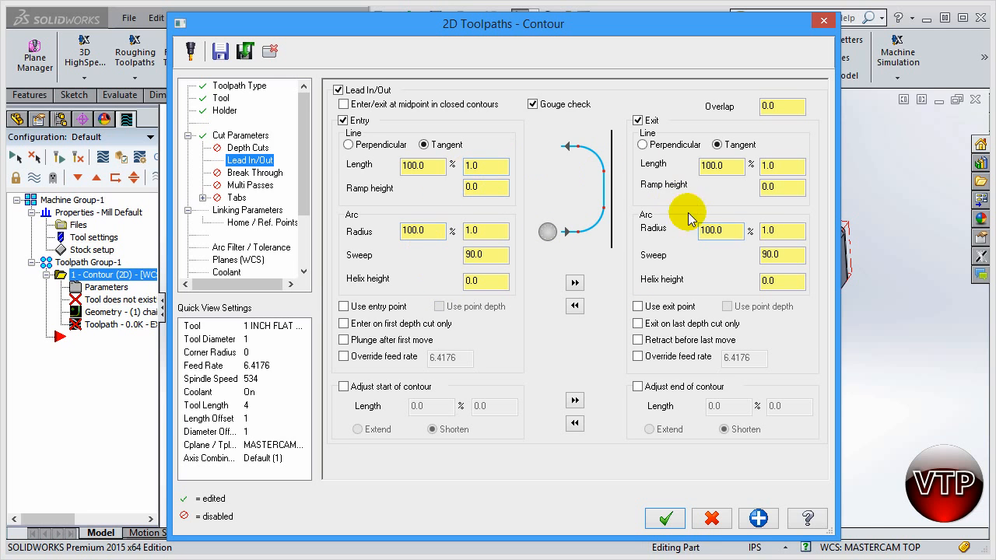
{"action": "left_click", "coordinate": [428, 169]}
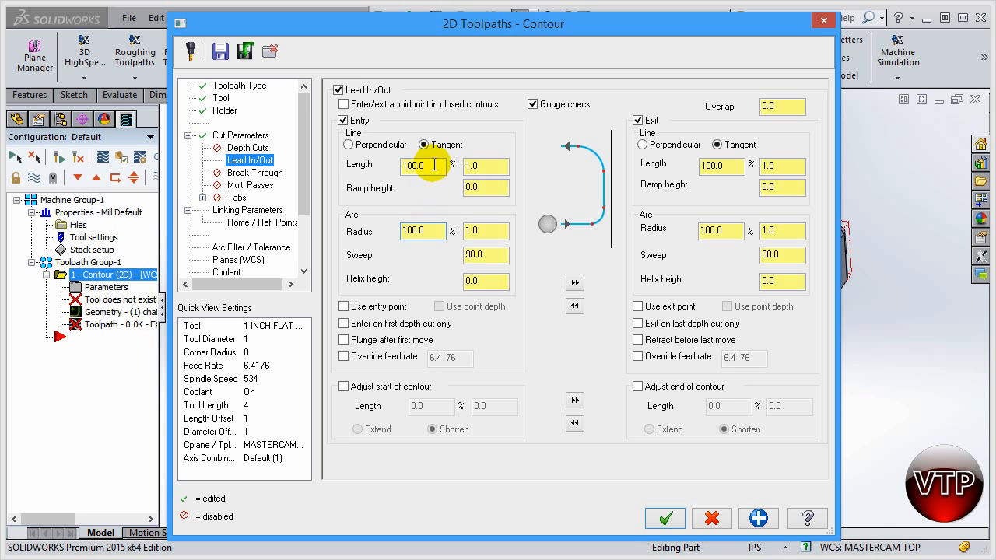
{"action": "left_click", "coordinate": [484, 256]}
{"action": "left_click", "coordinate": [485, 282]}
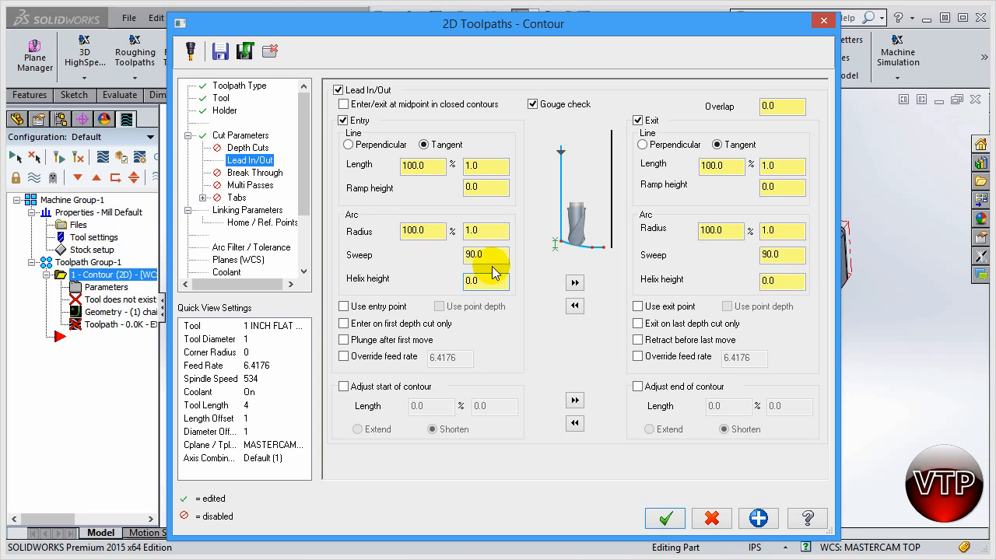
{"action": "left_click", "coordinate": [489, 233]}
{"action": "left_click", "coordinate": [484, 257]}
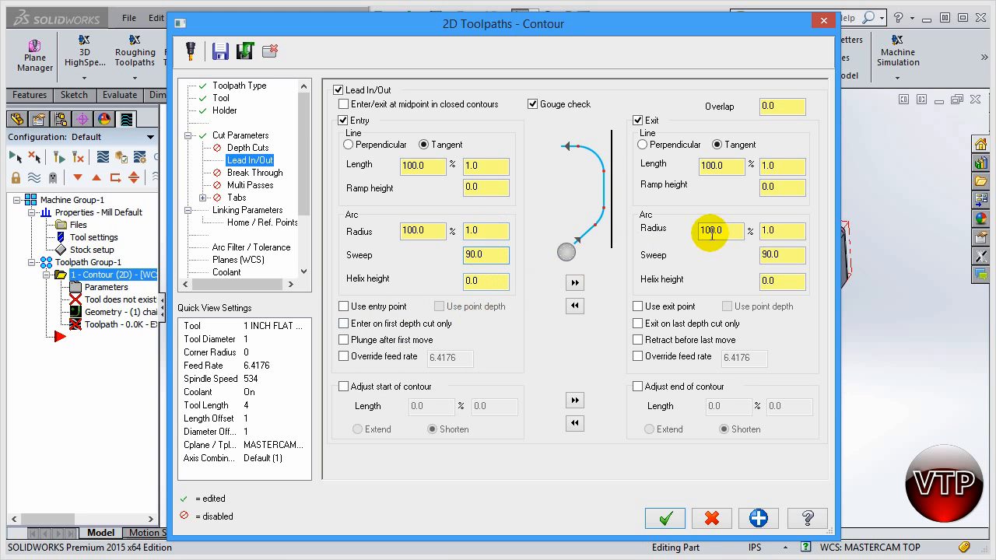
{"action": "double_click", "coordinate": [478, 255]}
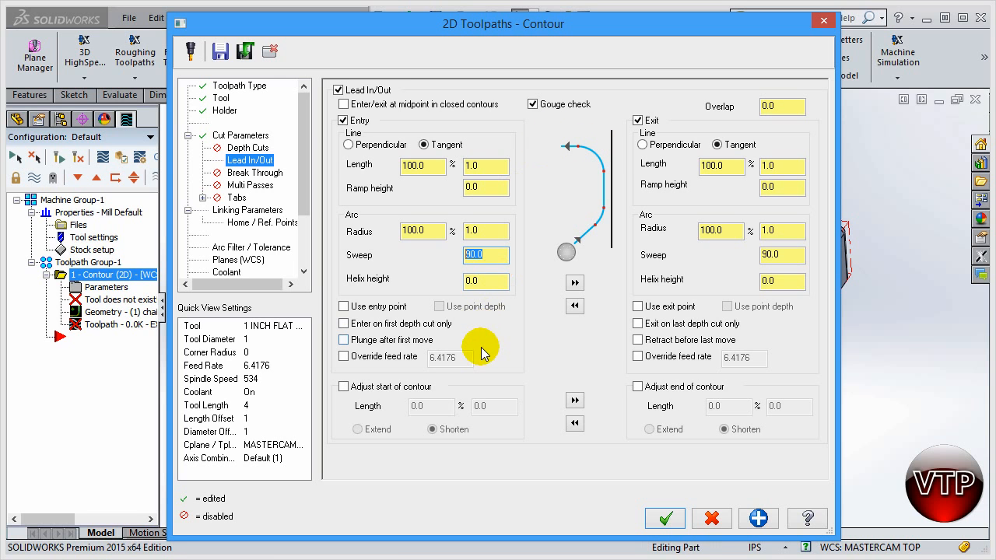
Step: Review the break through, multi passes and tabs settings, comparing the multiple passes with the part's lower step
{"action": "left_click", "coordinate": [255, 173]}
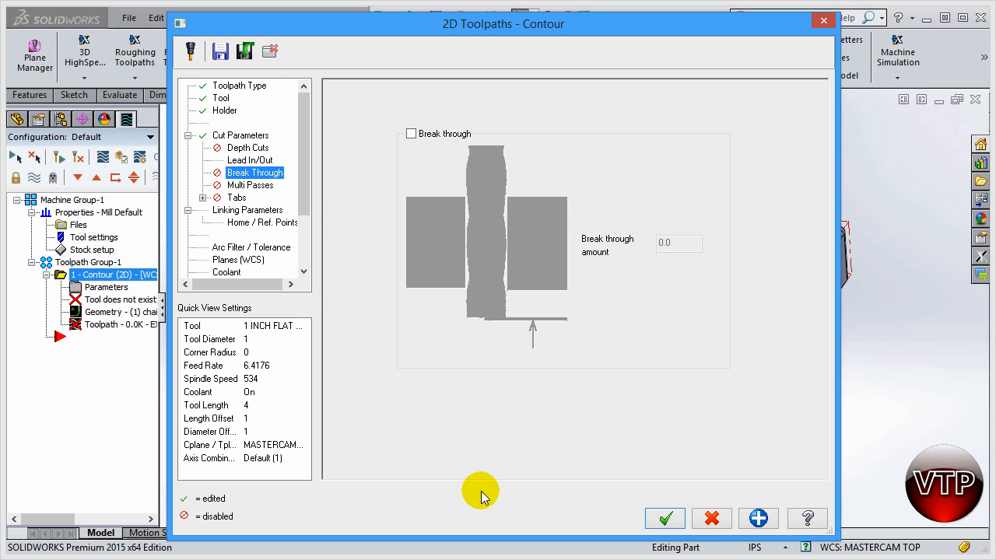
{"action": "left_click", "coordinate": [243, 187]}
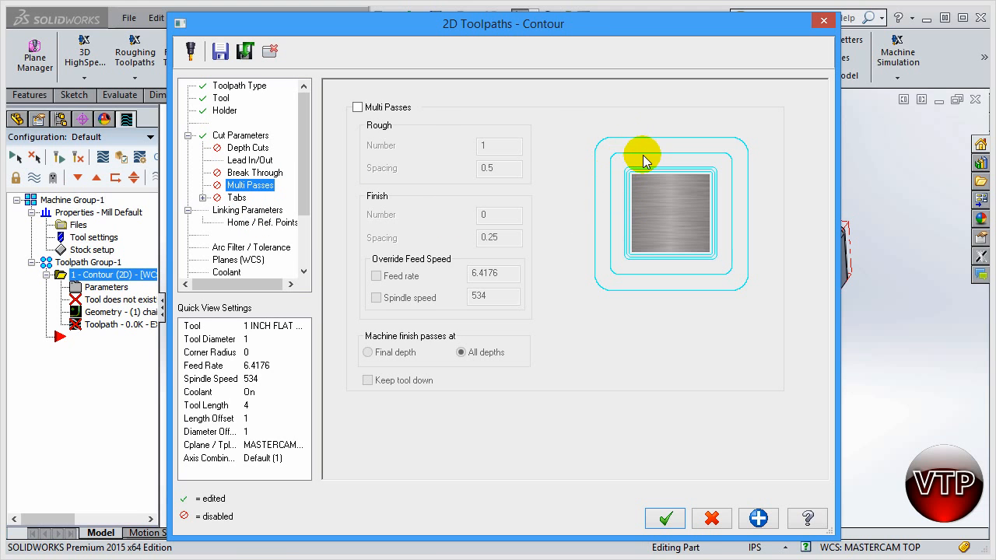
{"action": "left_click_drag", "start_coordinate": [620, 27], "coordinate": [690, 493]}
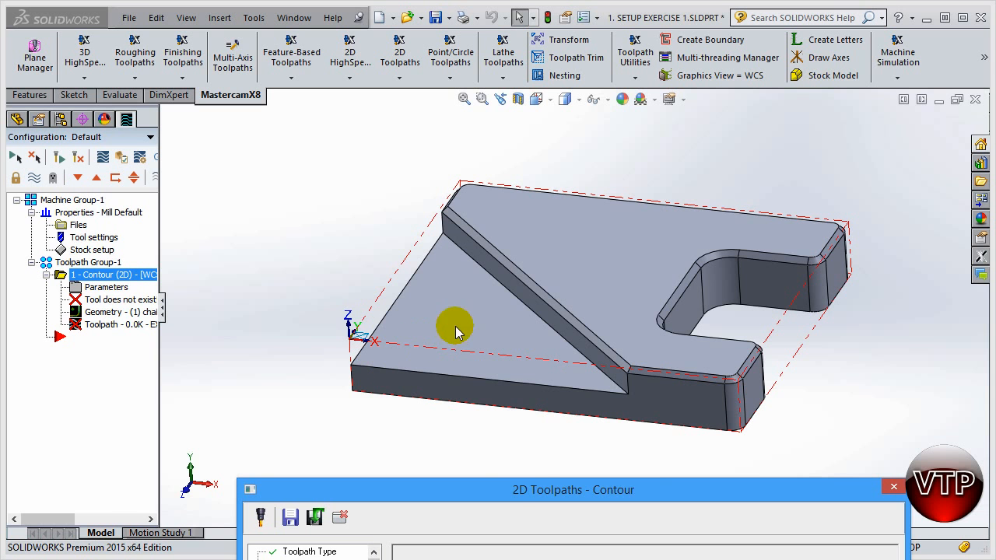
{"action": "left_click_drag", "start_coordinate": [505, 490], "coordinate": [434, 24]}
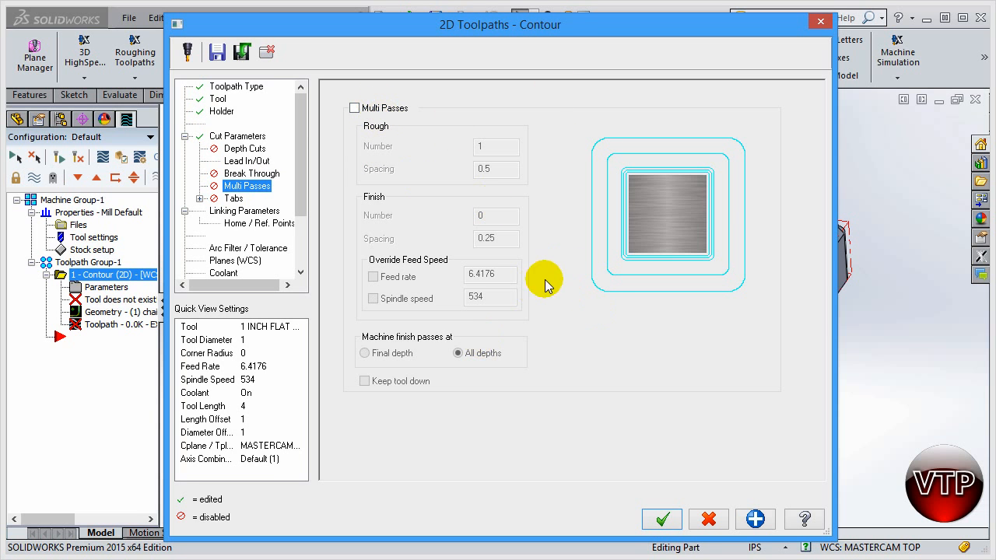
{"action": "left_click", "coordinate": [233, 199]}
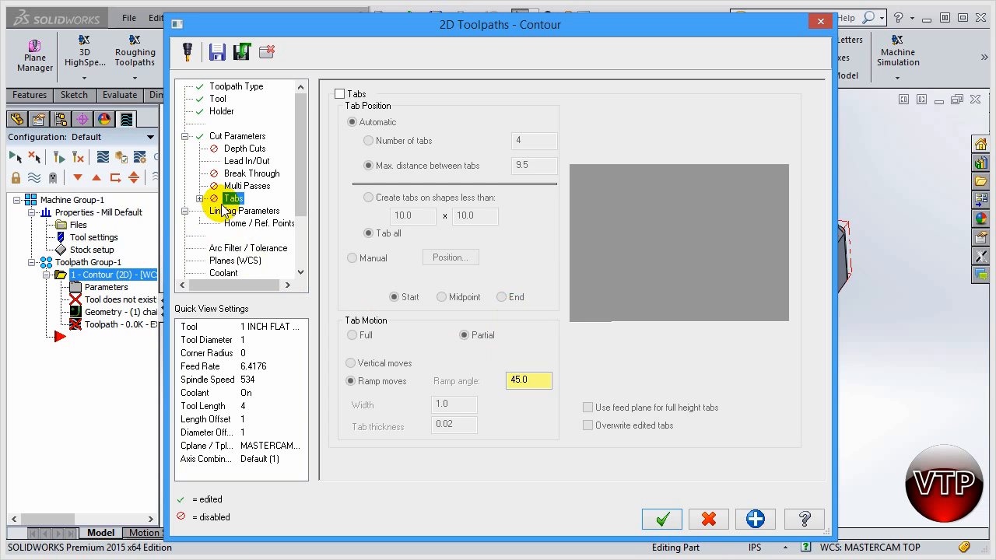
Step: Enable the clearance height in the linking parameters and make the retract height absolute, checking the heights against the part's origin
{"action": "left_click", "coordinate": [225, 211]}
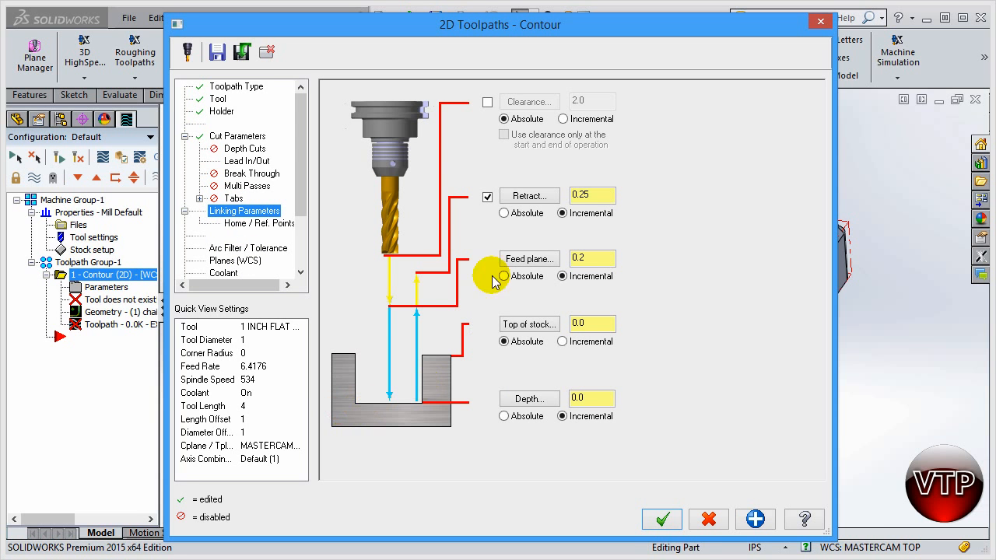
{"action": "left_click", "coordinate": [487, 101]}
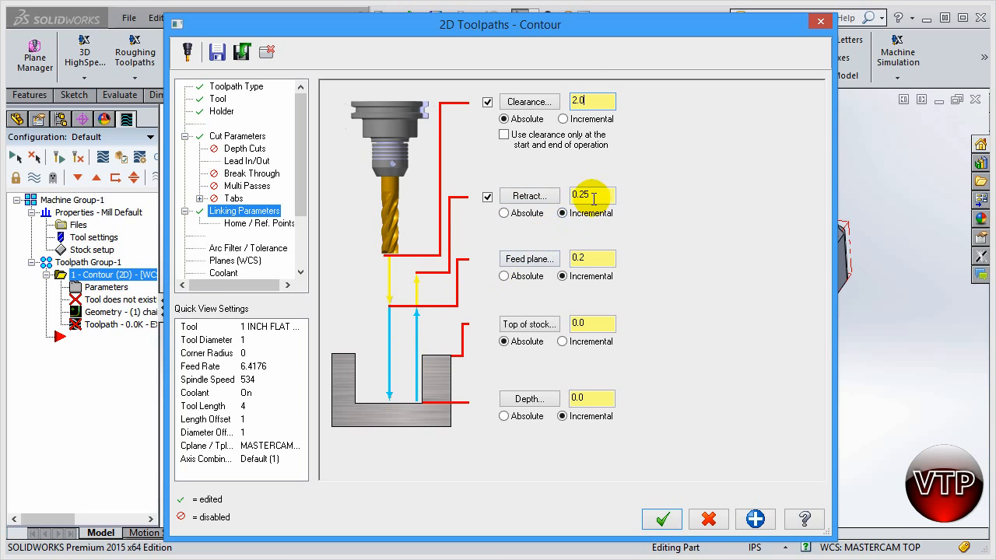
{"action": "left_click_drag", "start_coordinate": [597, 195], "coordinate": [560, 199]}
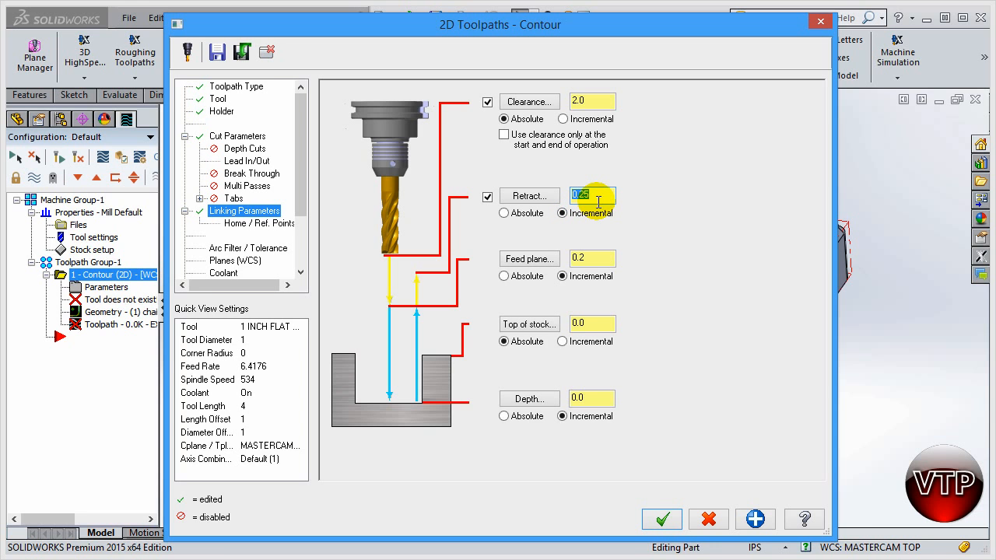
{"action": "left_click", "coordinate": [504, 213]}
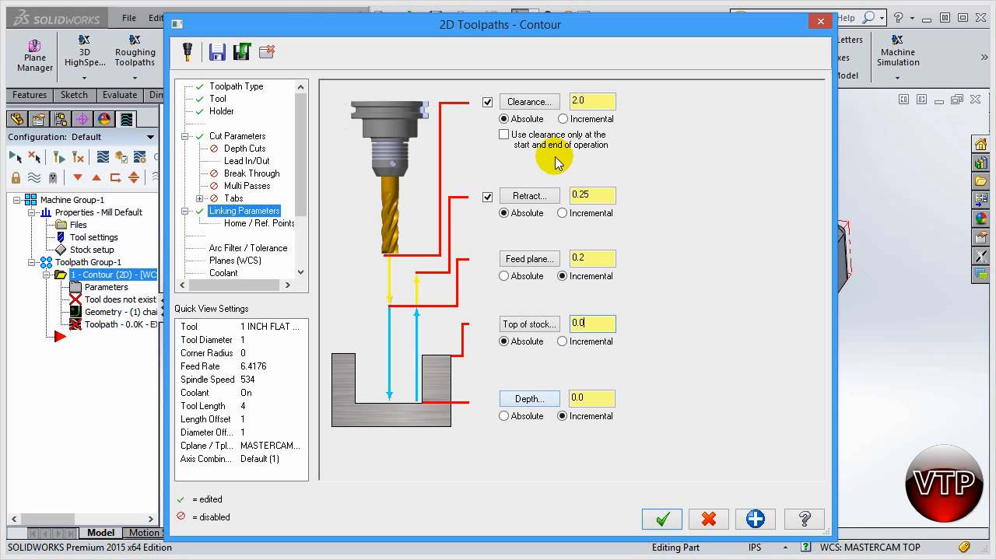
{"action": "left_click_drag", "start_coordinate": [545, 28], "coordinate": [555, 454]}
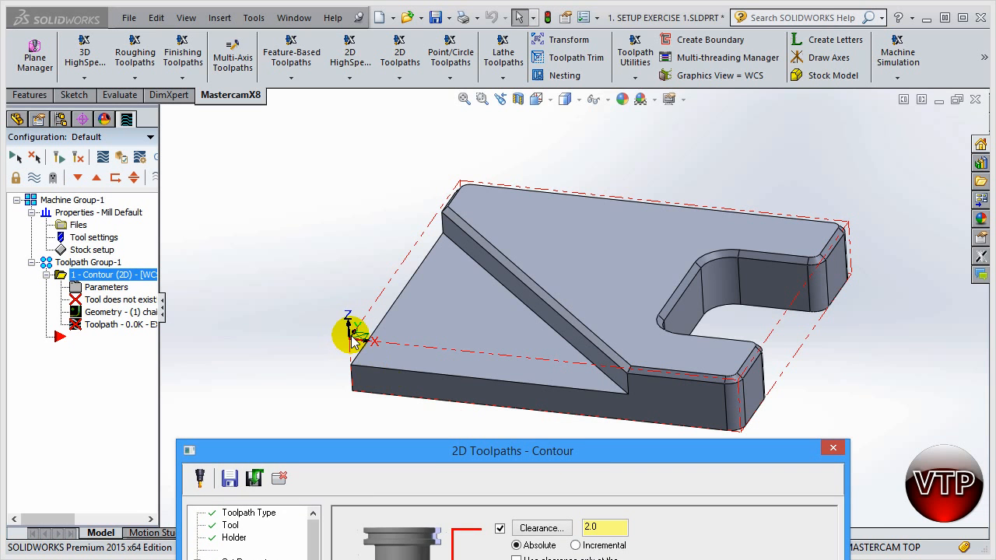
{"action": "left_click_drag", "start_coordinate": [517, 458], "coordinate": [517, 47]}
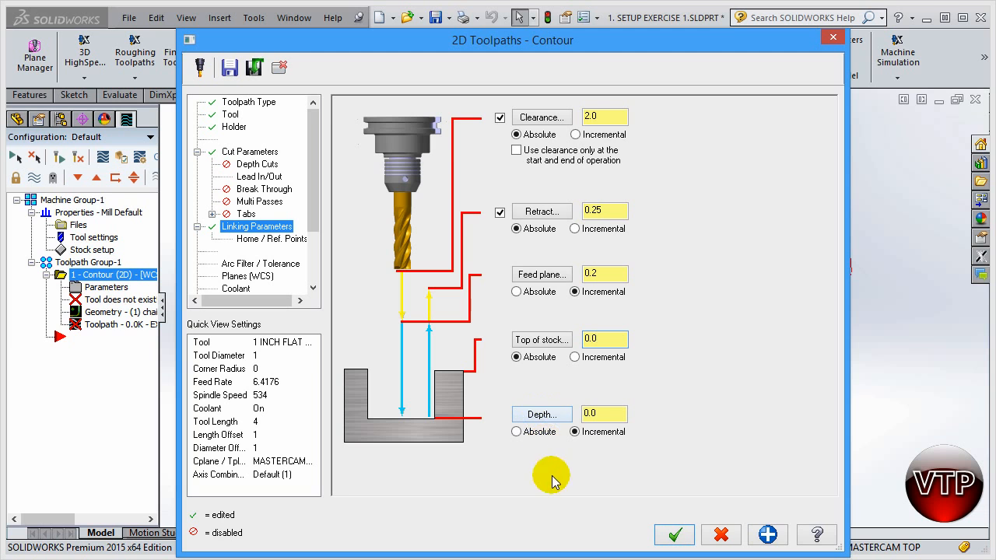
Step: Make the contour depth absolute, enter -0.5, and pick the depth from the lower step's outer corner vertex
{"action": "left_click", "coordinate": [515, 432]}
{"action": "left_click", "coordinate": [598, 414]}
{"action": "type", "text": "-0.5"}
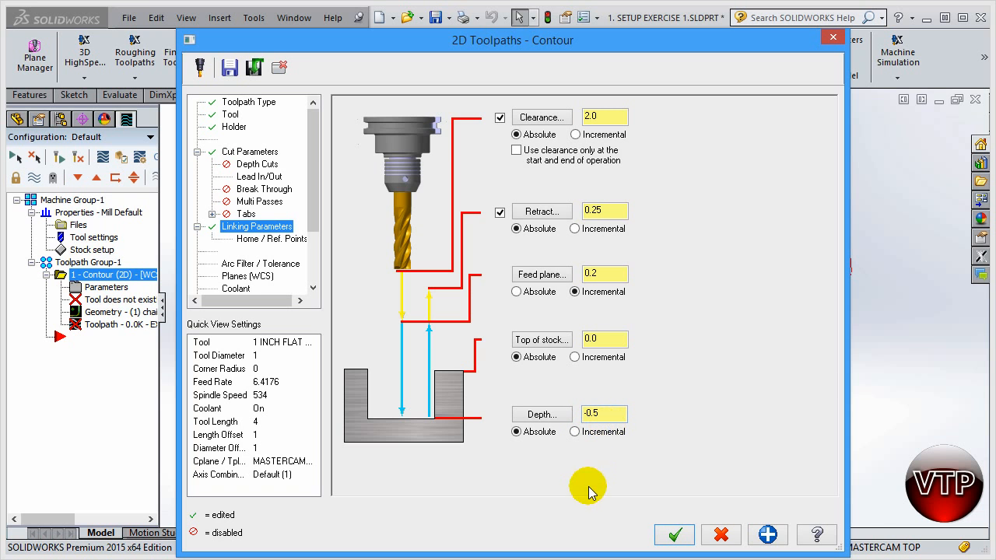
{"action": "left_click", "coordinate": [542, 415]}
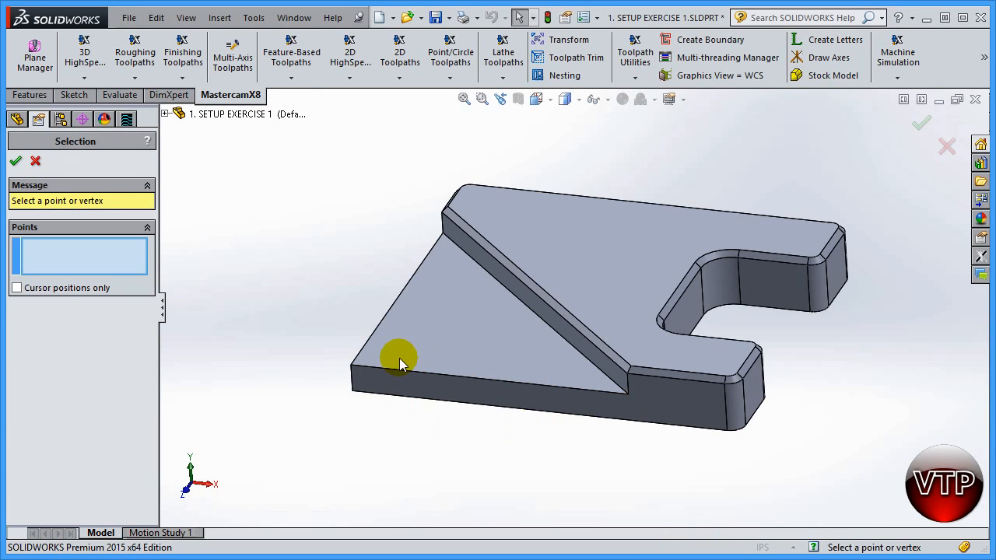
{"action": "left_click", "coordinate": [351, 363]}
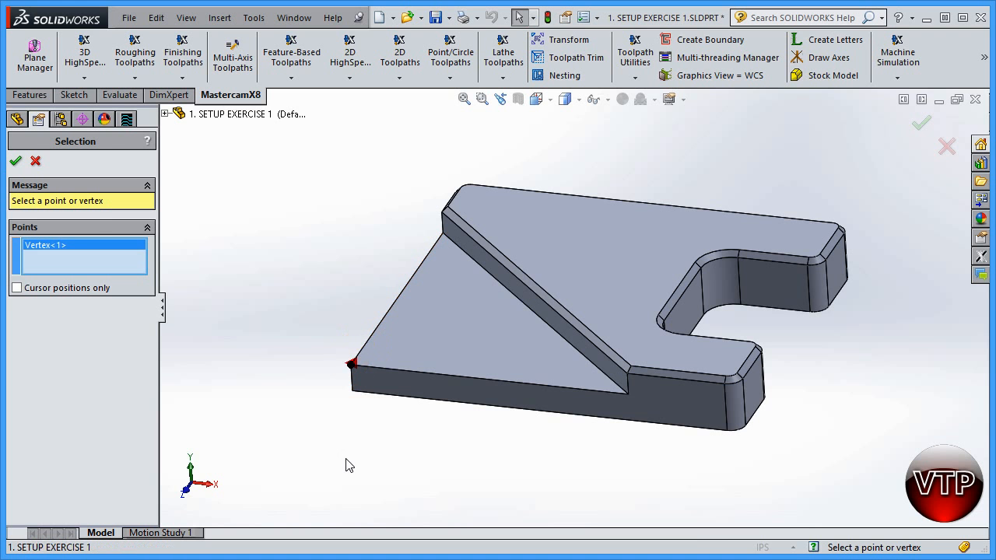
{"action": "left_click", "coordinate": [15, 163]}
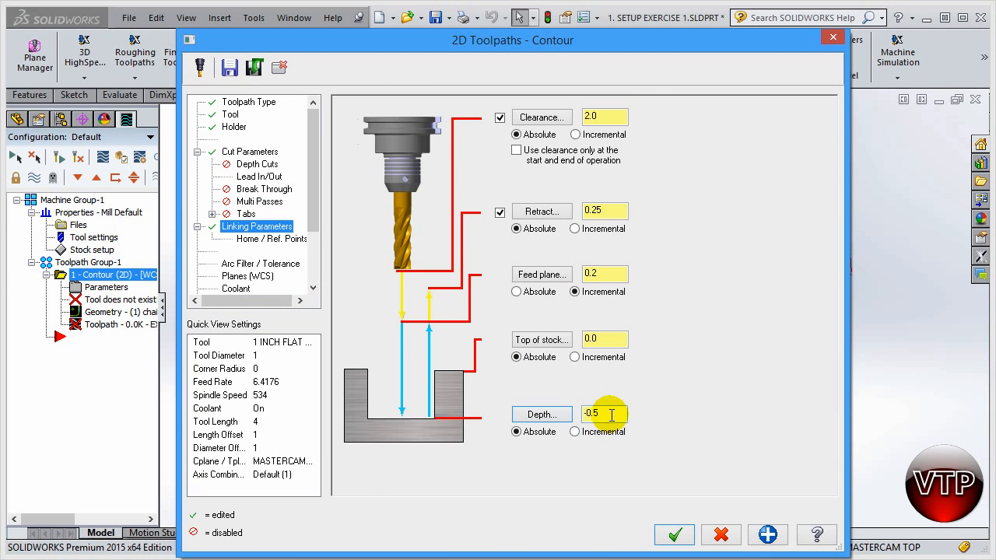
Step: Turn on flood coolant for the contour toolpath and apply the parameters
{"action": "left_click_drag", "start_coordinate": [567, 35], "coordinate": [538, 28]}
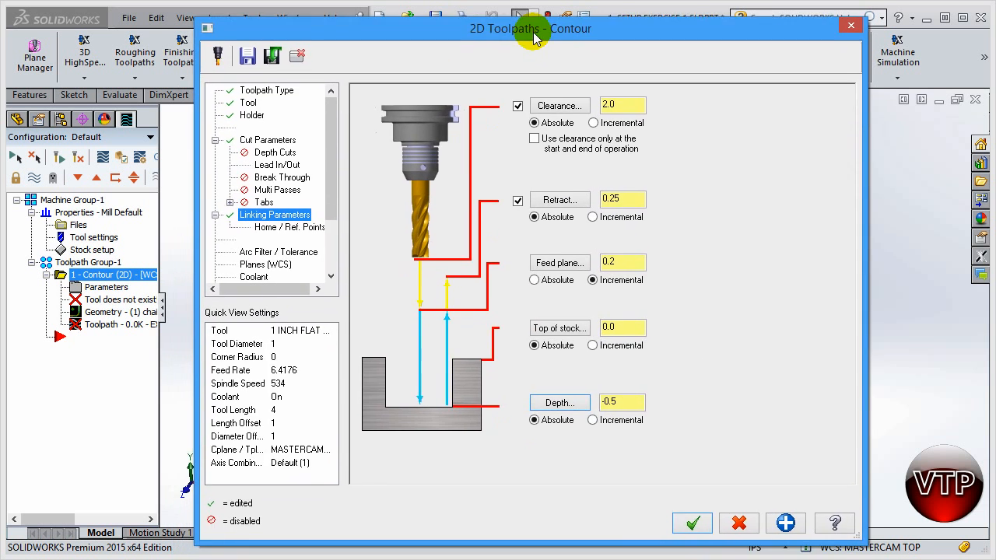
{"action": "left_click", "coordinate": [257, 277]}
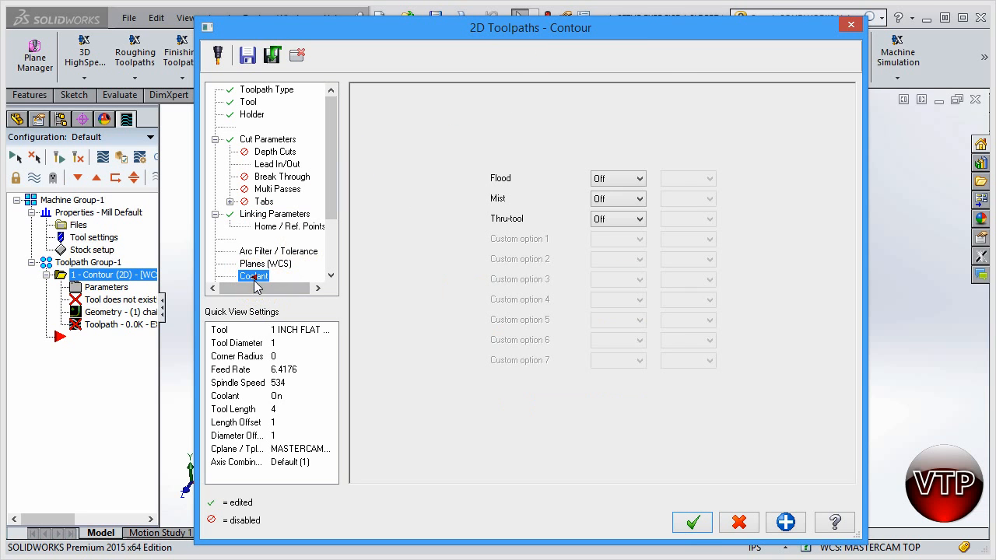
{"action": "left_click", "coordinate": [623, 180]}
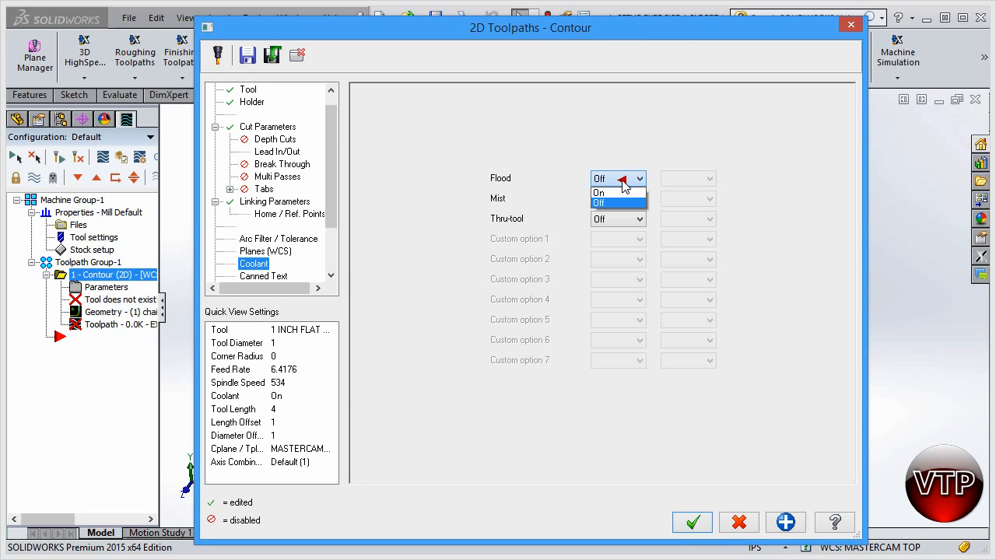
{"action": "left_click", "coordinate": [599, 200]}
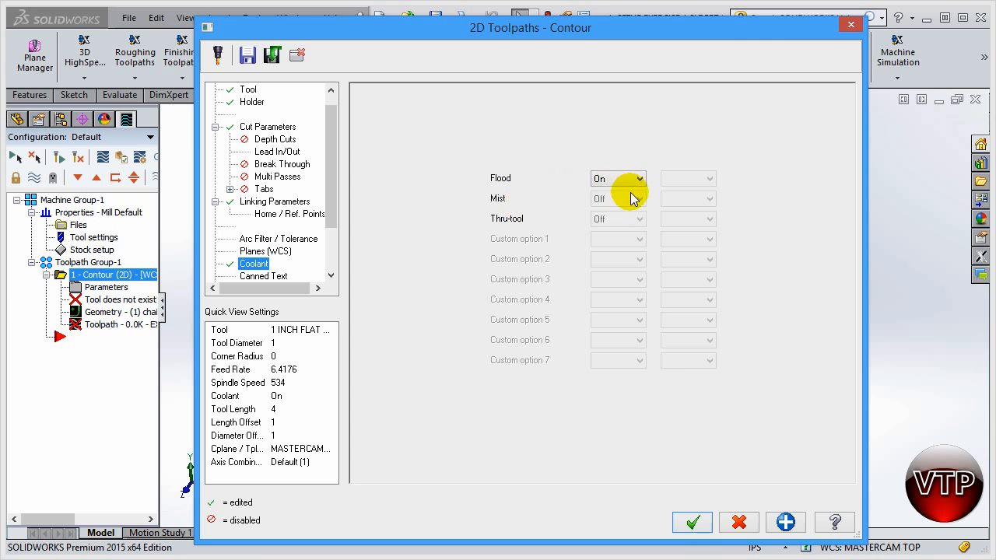
{"action": "left_click", "coordinate": [786, 523]}
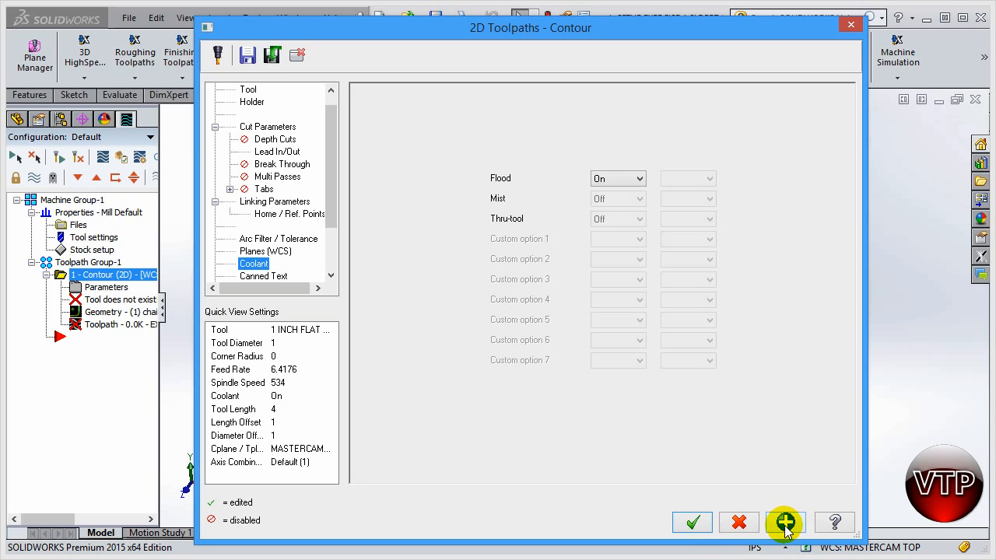
Step: Review the cut parameters, depth cuts and lead in/out settings, and accept the parameters to generate the contour toolpath
{"action": "left_click", "coordinate": [267, 127]}
{"action": "left_click", "coordinate": [273, 140]}
{"action": "left_click", "coordinate": [277, 152]}
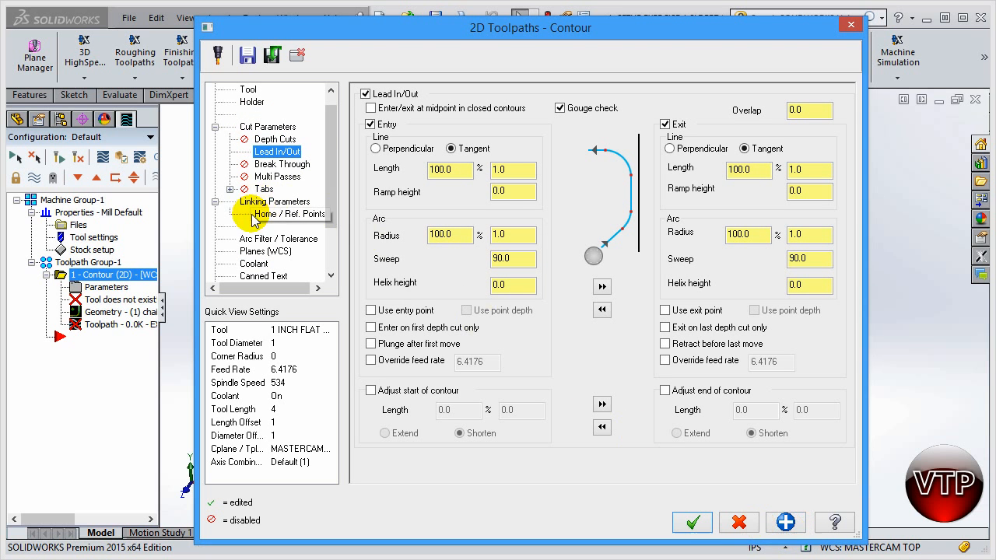
{"action": "left_click", "coordinate": [695, 524]}
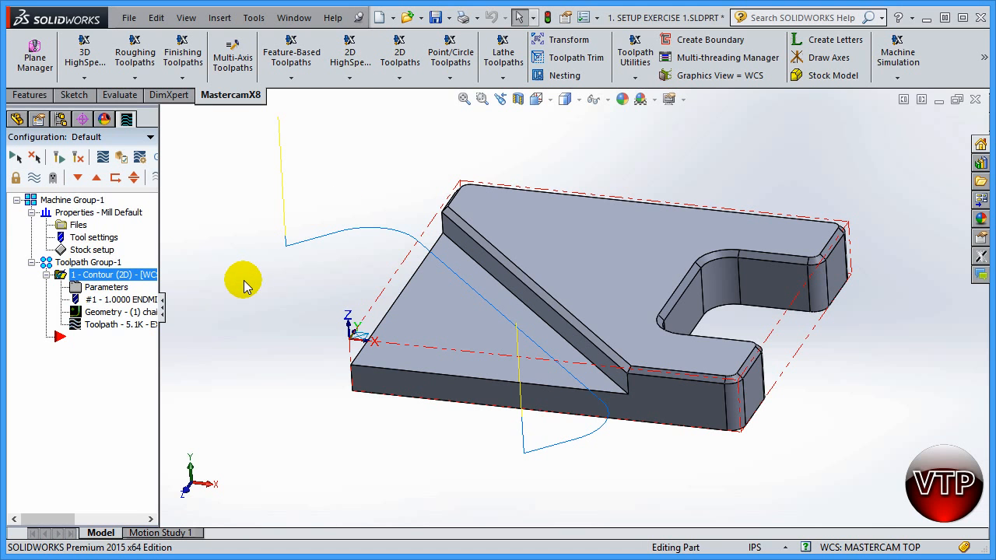
Step: Backplot the contour operation to watch the tool's motion along the diagonal step, and exit the backplot
{"action": "left_click", "coordinate": [103, 158]}
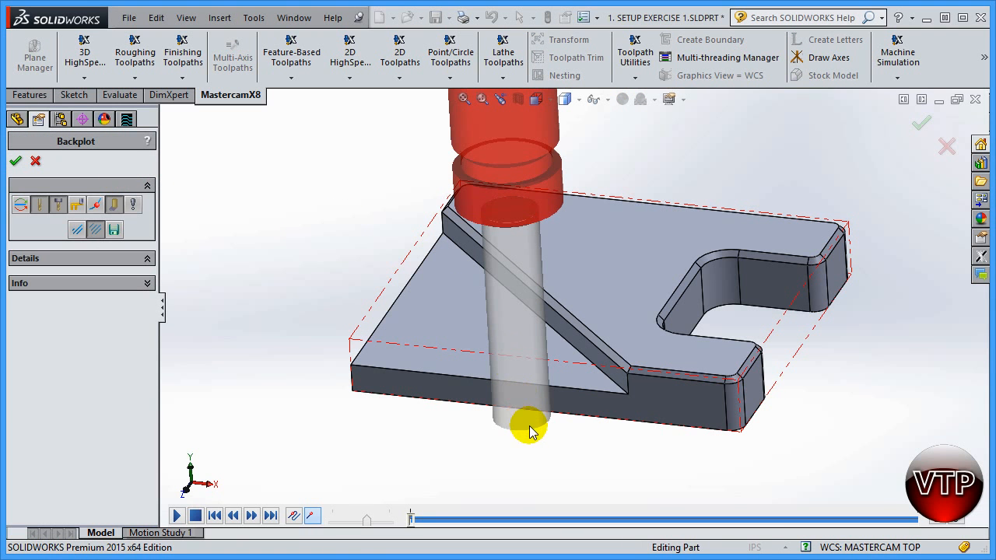
{"action": "left_click", "coordinate": [177, 515]}
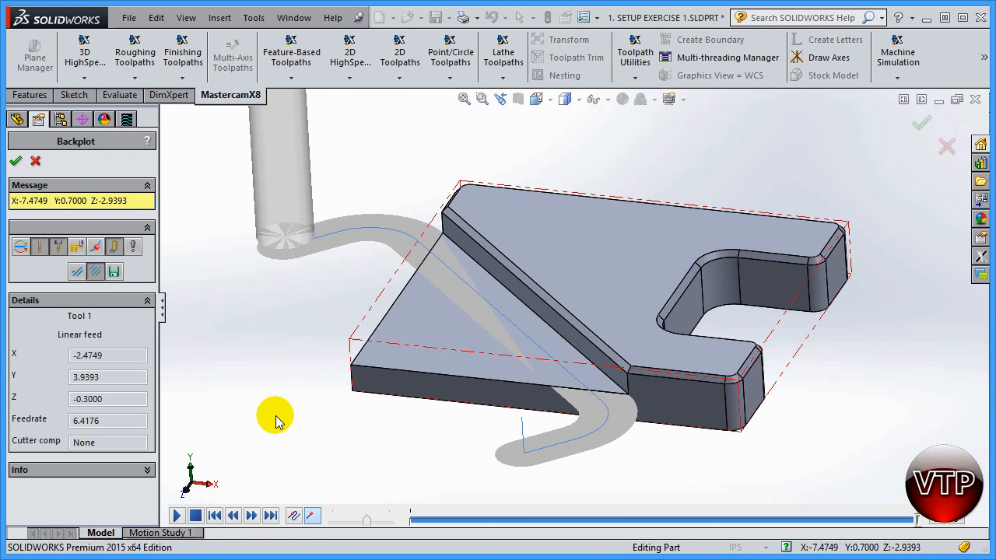
{"action": "left_click", "coordinate": [15, 163]}
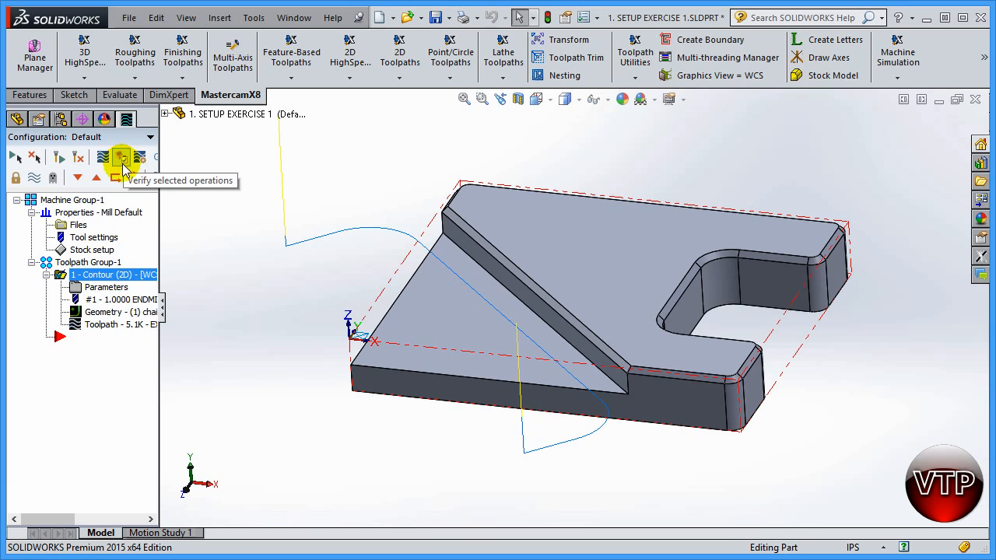
Step: Collapse the contour operation in the operations tree and toggle its toolpath display off and back on
{"action": "left_click", "coordinate": [46, 275]}
{"action": "left_click", "coordinate": [62, 277]}
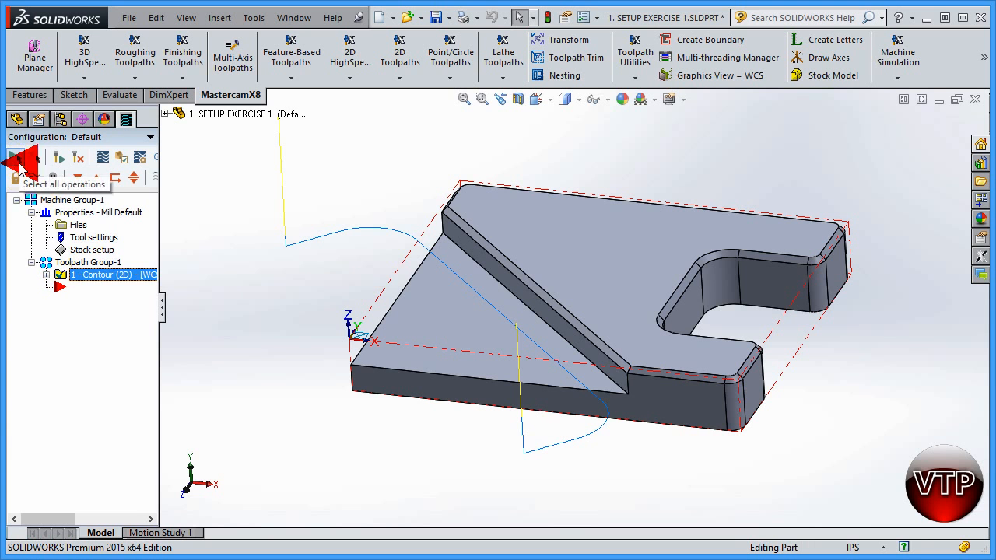
{"action": "left_click", "coordinate": [67, 276]}
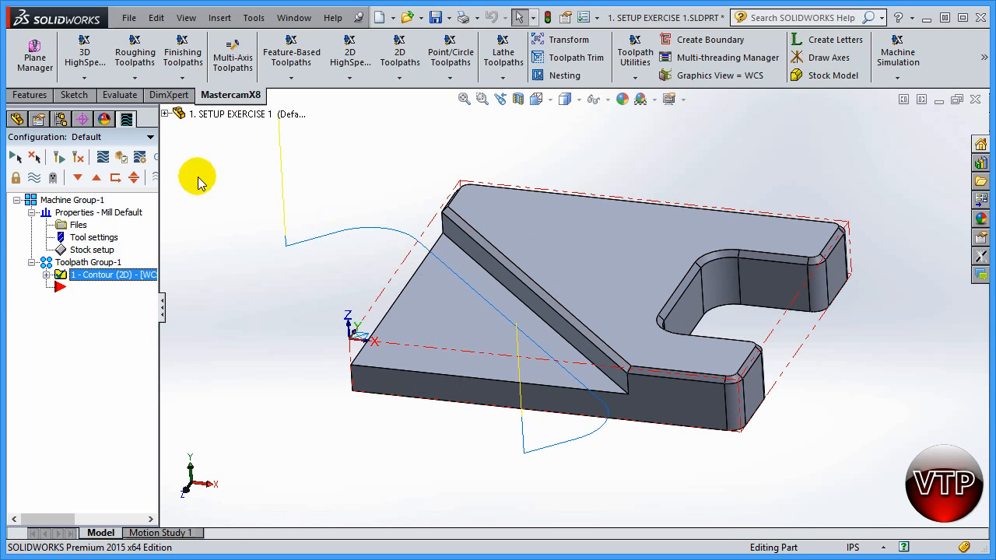
{"action": "left_click", "coordinate": [36, 179]}
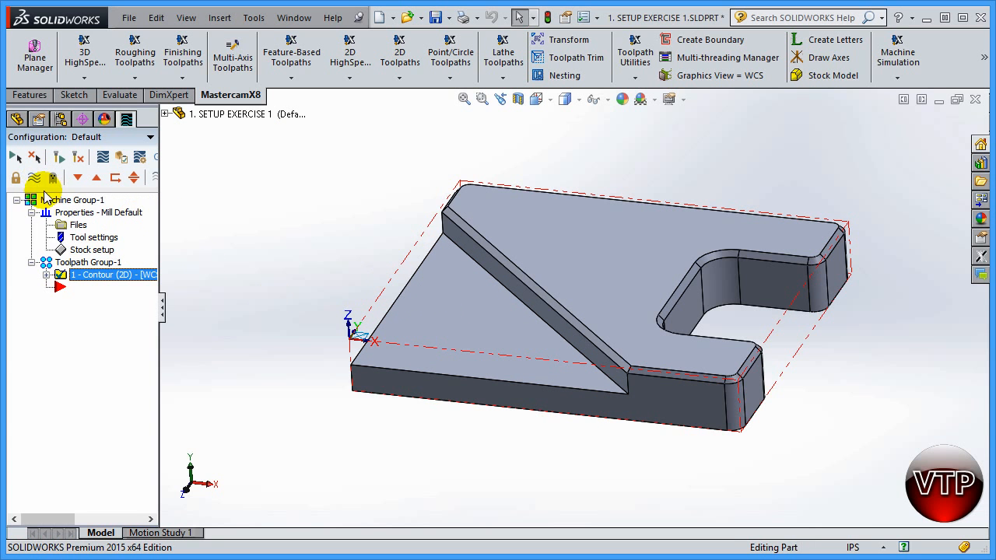
{"action": "left_click", "coordinate": [35, 178]}
Step: Widen the operations tree area and limit the display to the toolpaths of selected operations
{"action": "left_click_drag", "start_coordinate": [161, 307], "coordinate": [234, 307]}
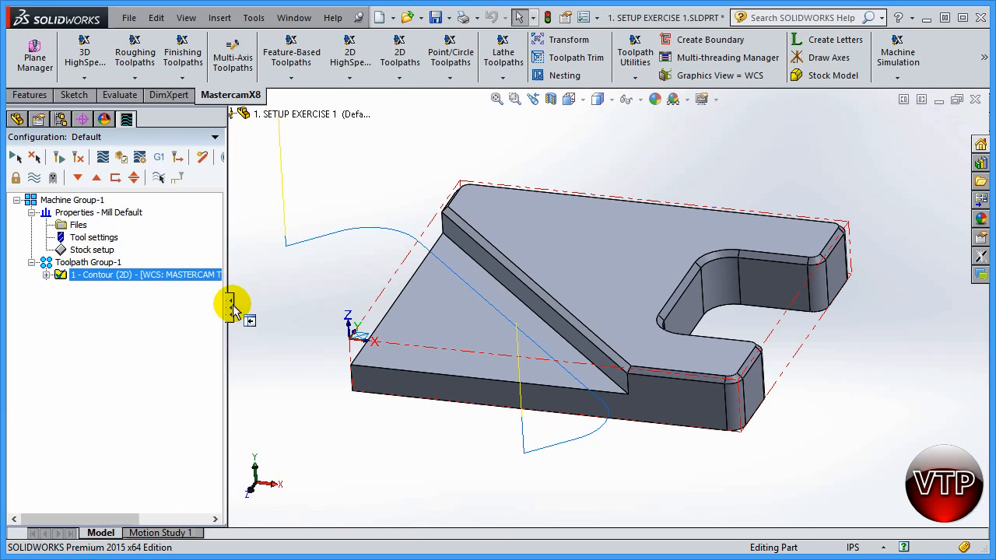
{"action": "left_click", "coordinate": [160, 178]}
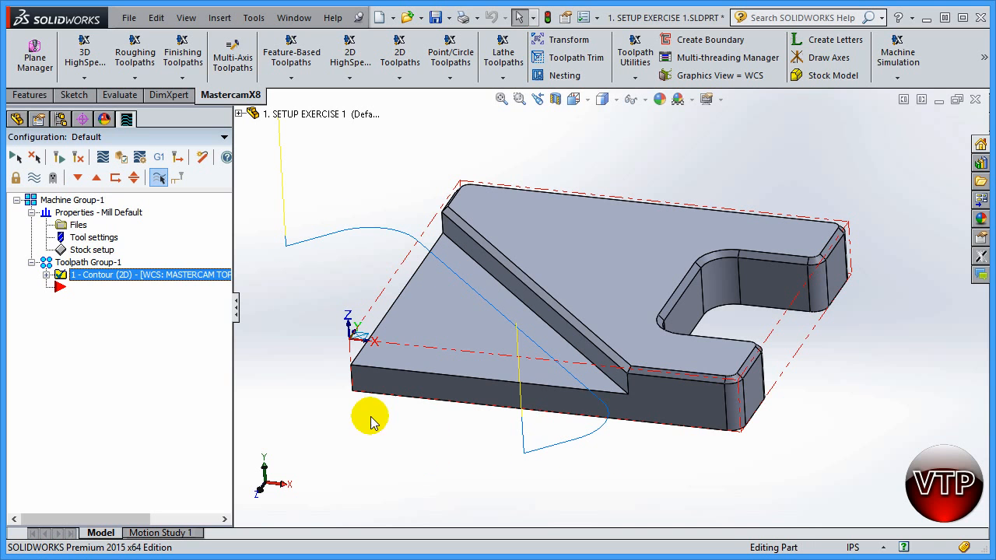
Step: Verify the contour operation in the Mastercam Simulator and play the material removal on the stock
{"action": "left_click", "coordinate": [122, 158]}
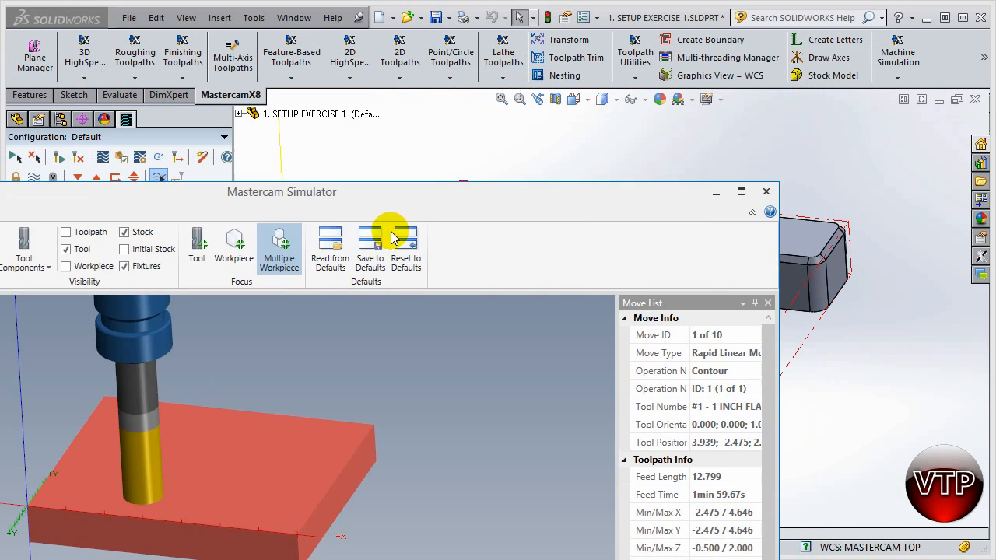
{"action": "left_click_drag", "start_coordinate": [391, 232], "coordinate": [578, 10]}
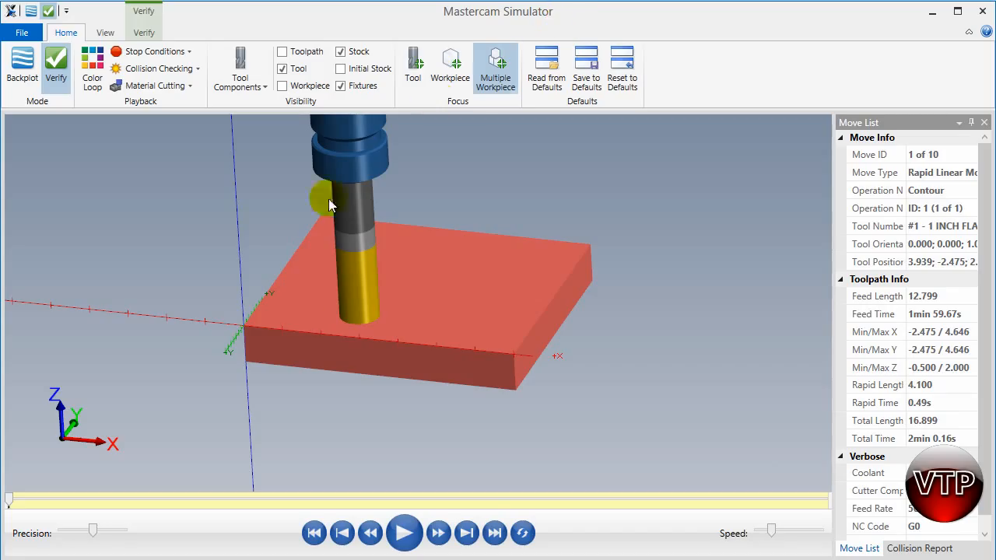
{"action": "left_click", "coordinate": [405, 536]}
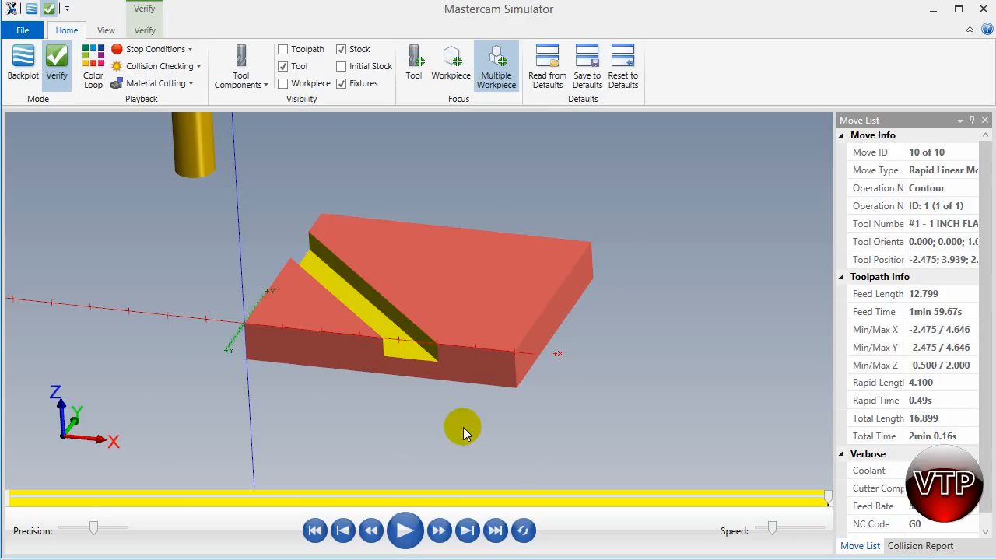
Step: Rerun the verification with higher precision and playback speed, and close the simulator
{"action": "mouse_move", "coordinate": [774, 529]}
{"action": "left_mouse_down"}
{"action": "mouse_move", "coordinate": [811, 526]}
{"action": "mouse_move", "coordinate": [764, 530]}
{"action": "left_mouse_up"}
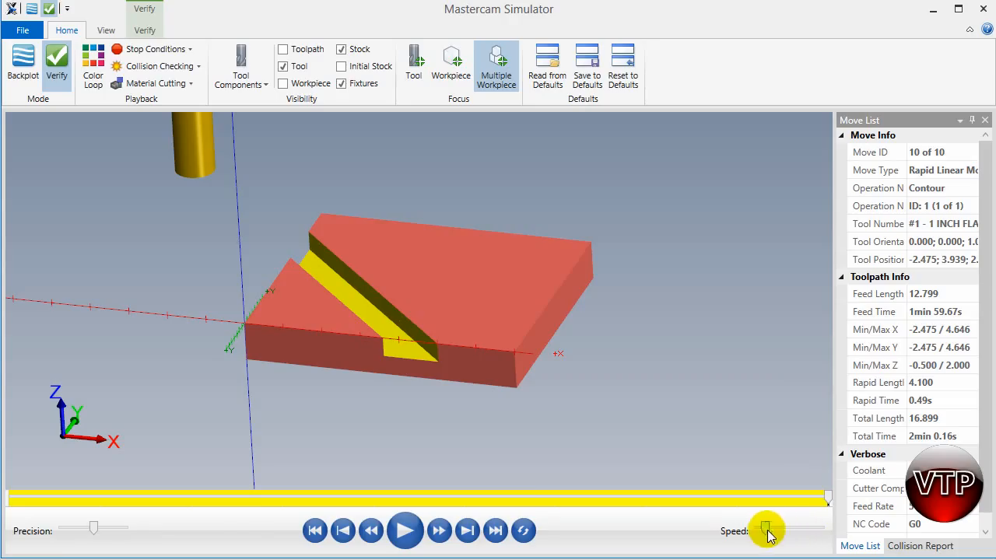
{"action": "left_click_drag", "start_coordinate": [93, 529], "coordinate": [115, 532]}
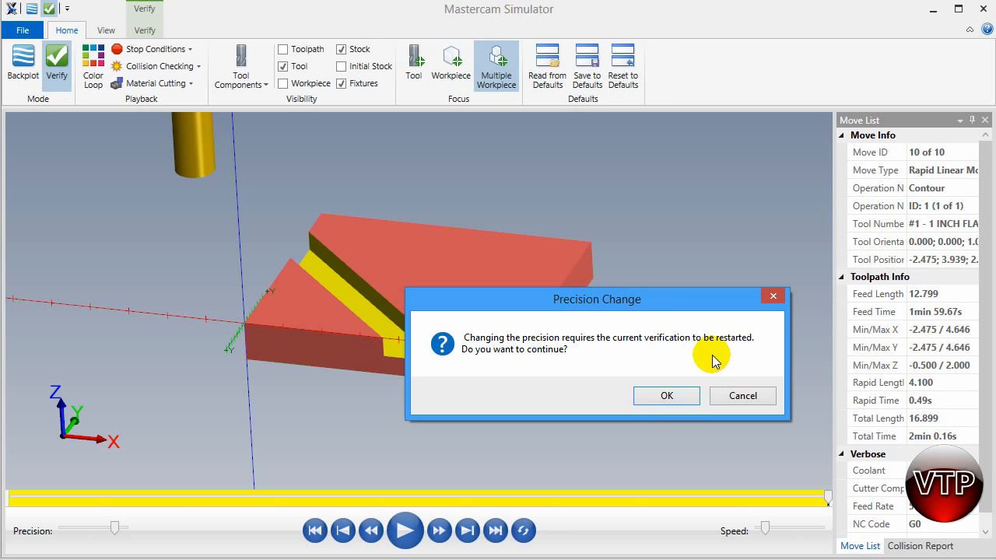
{"action": "left_click", "coordinate": [667, 397]}
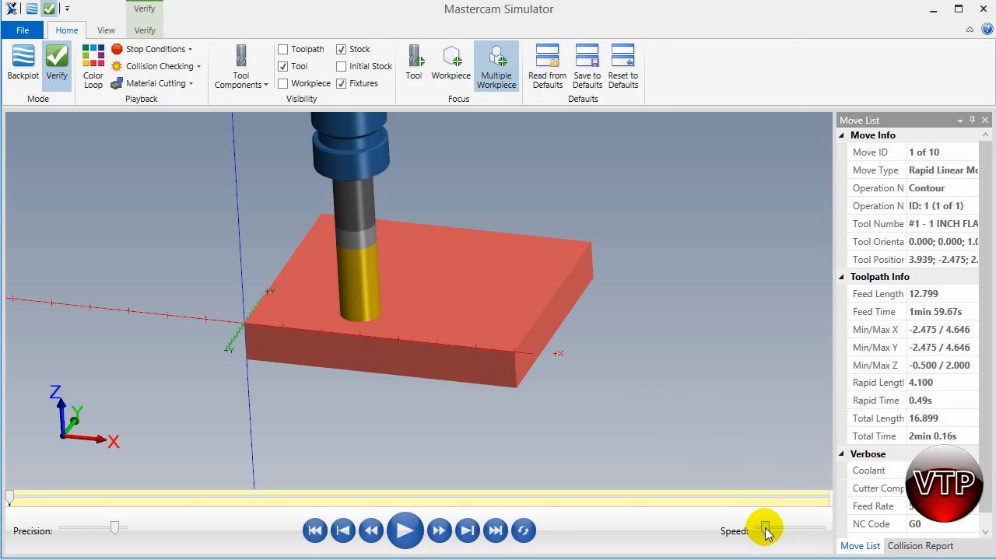
{"action": "left_click_drag", "start_coordinate": [765, 528], "coordinate": [807, 528]}
{"action": "left_click", "coordinate": [403, 530]}
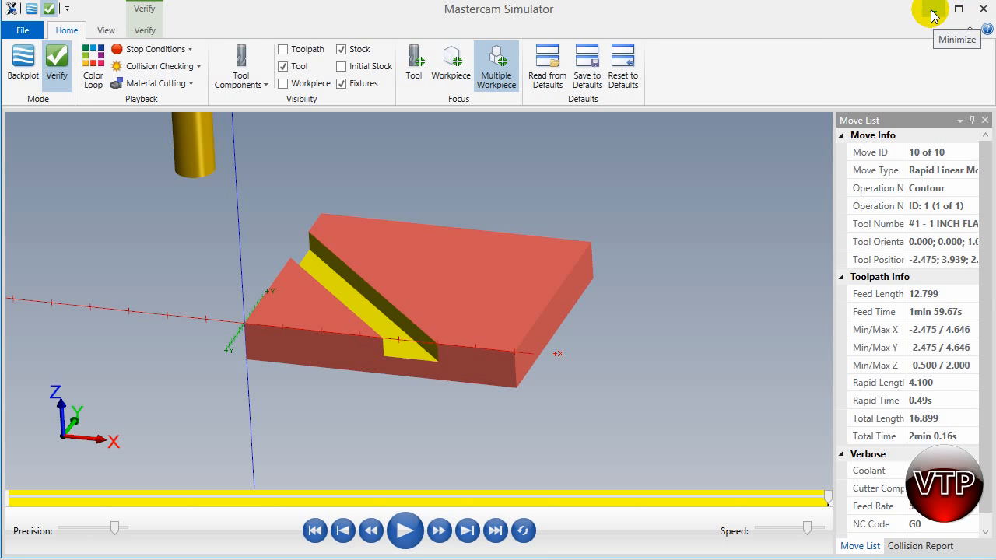
{"action": "left_click", "coordinate": [983, 8]}
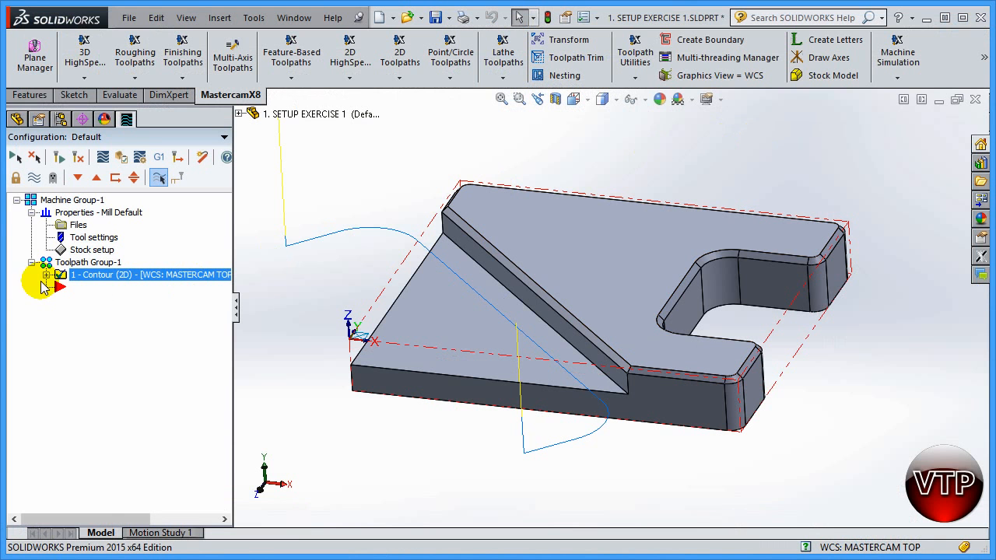
Step: Reopen the contour operation's parameters and enable multi passes
{"action": "left_click", "coordinate": [46, 274]}
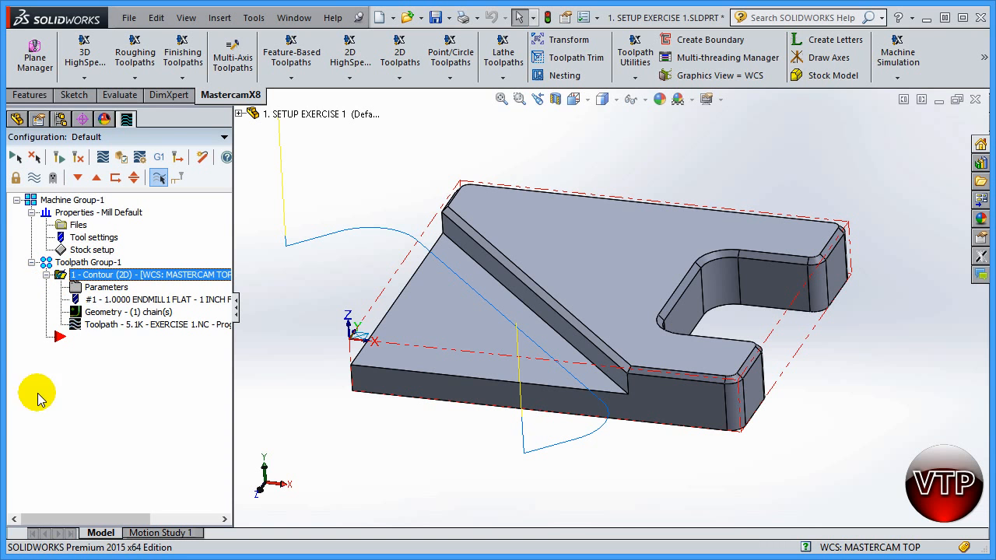
{"action": "left_click", "coordinate": [106, 287]}
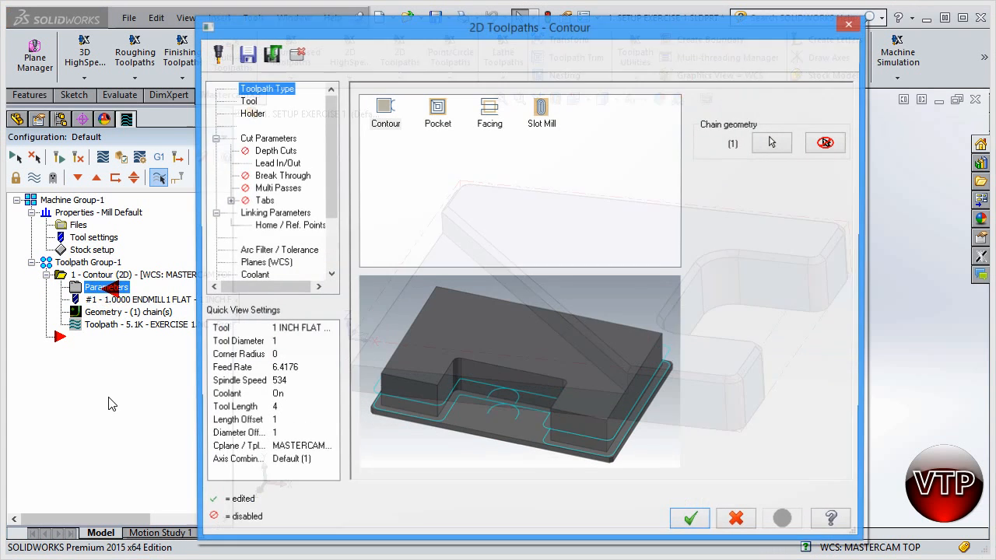
{"action": "left_click", "coordinate": [274, 188]}
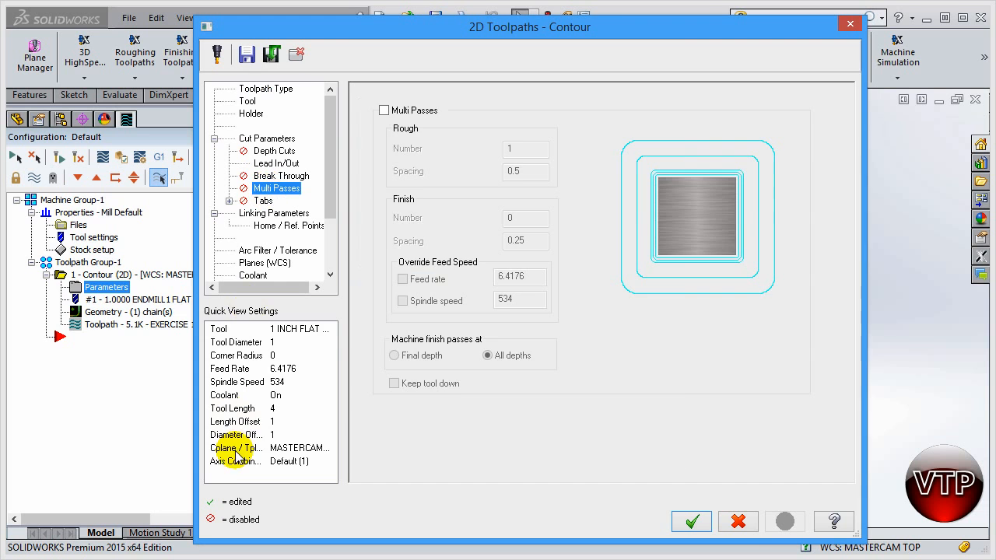
{"action": "left_click", "coordinate": [383, 110]}
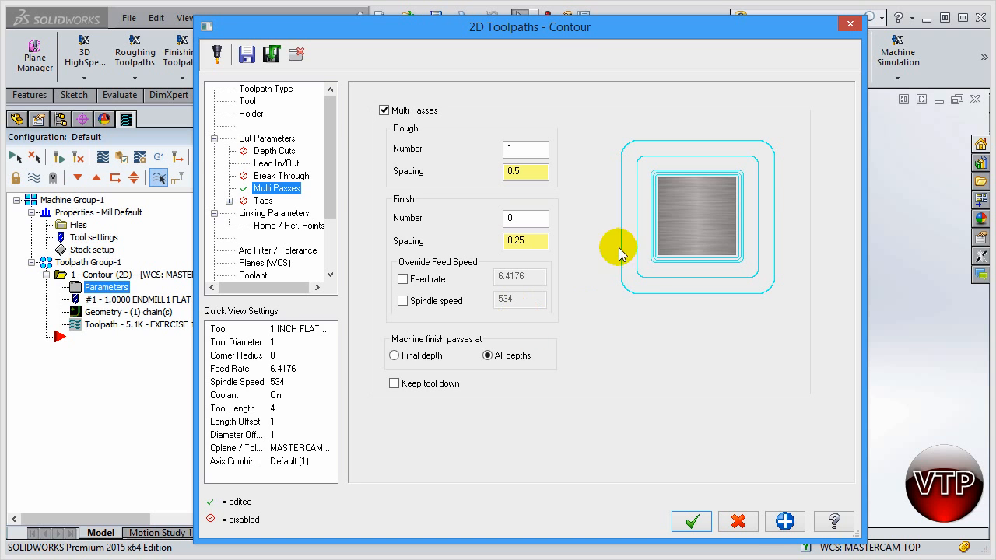
{"action": "left_click", "coordinate": [537, 148]}
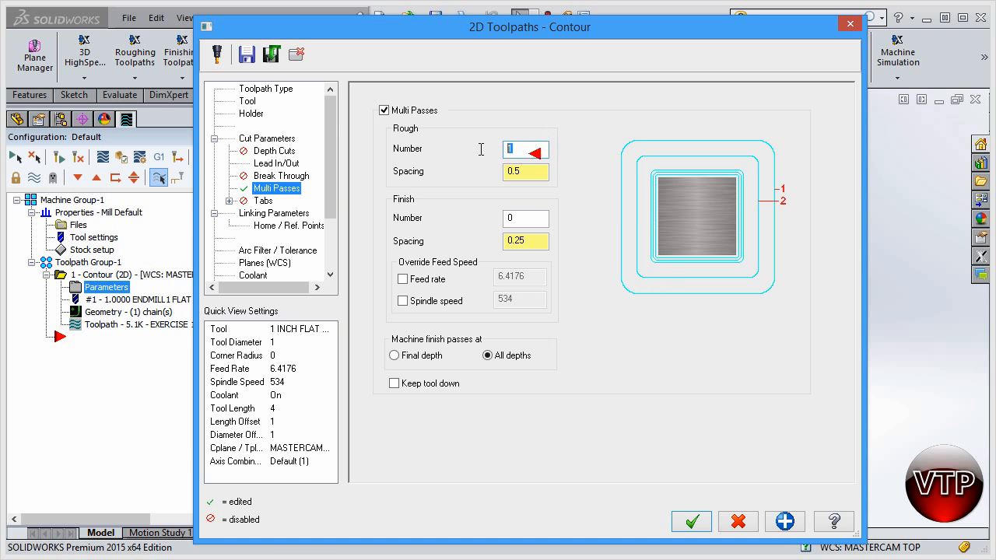
{"action": "left_click", "coordinate": [525, 173]}
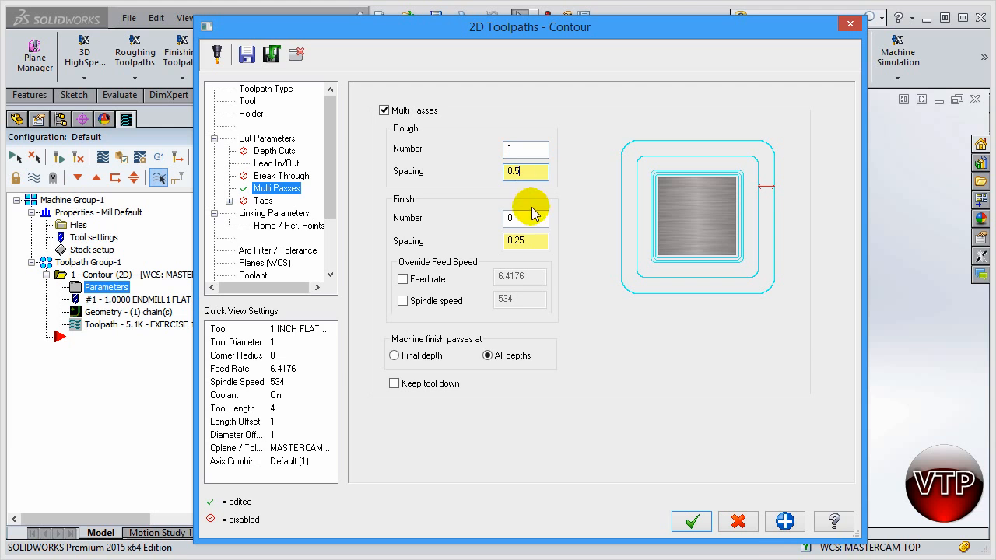
{"action": "double_click", "coordinate": [526, 172]}
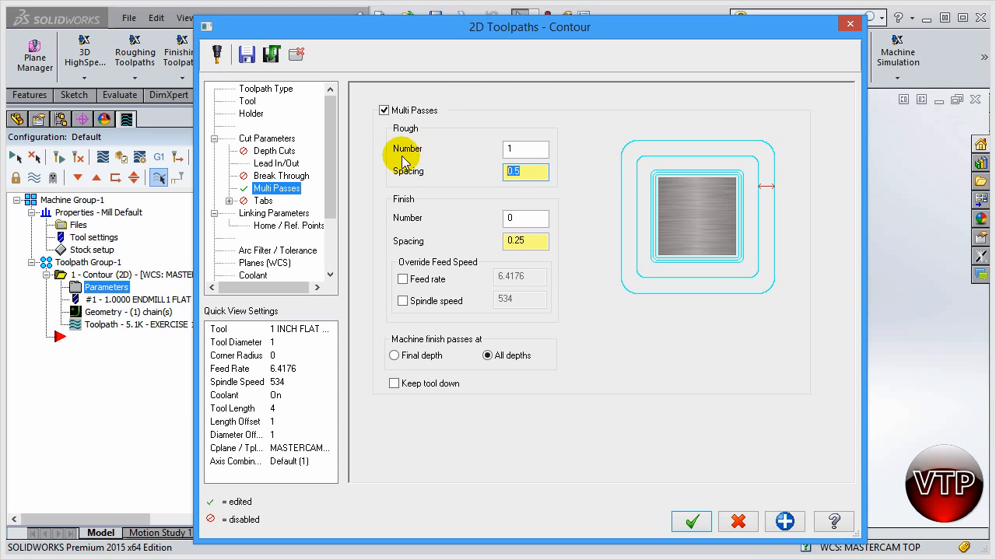
{"action": "left_click", "coordinate": [523, 172]}
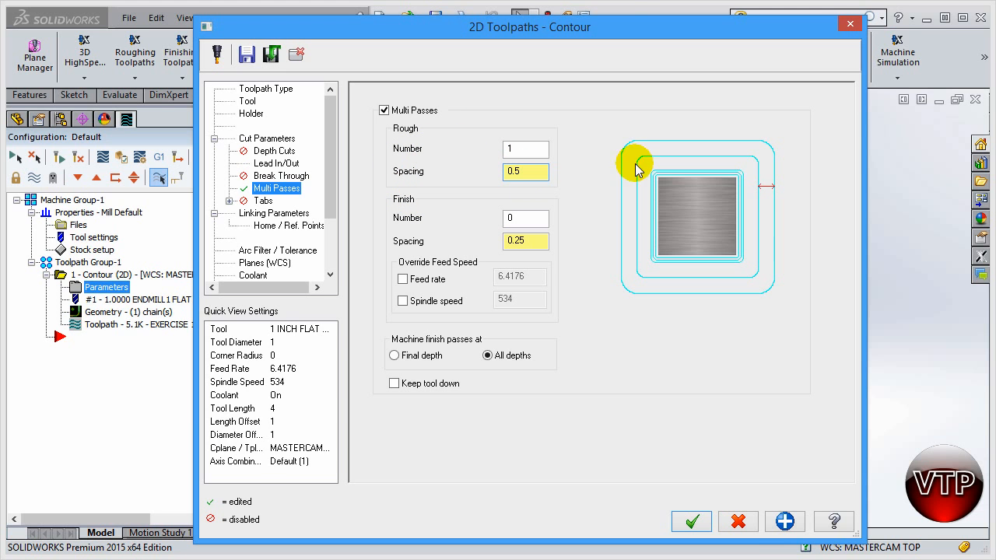
{"action": "left_click", "coordinate": [853, 28]}
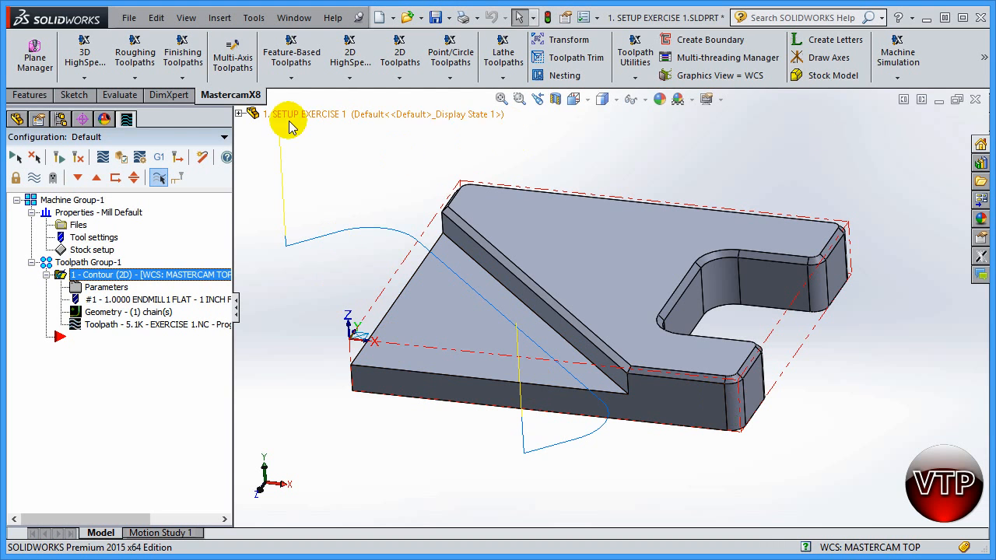
Step: In the top view, sketch a line on the lower step face from its outer corner perpendicular to the diagonal edge's midpoint
{"action": "left_click", "coordinate": [17, 118]}
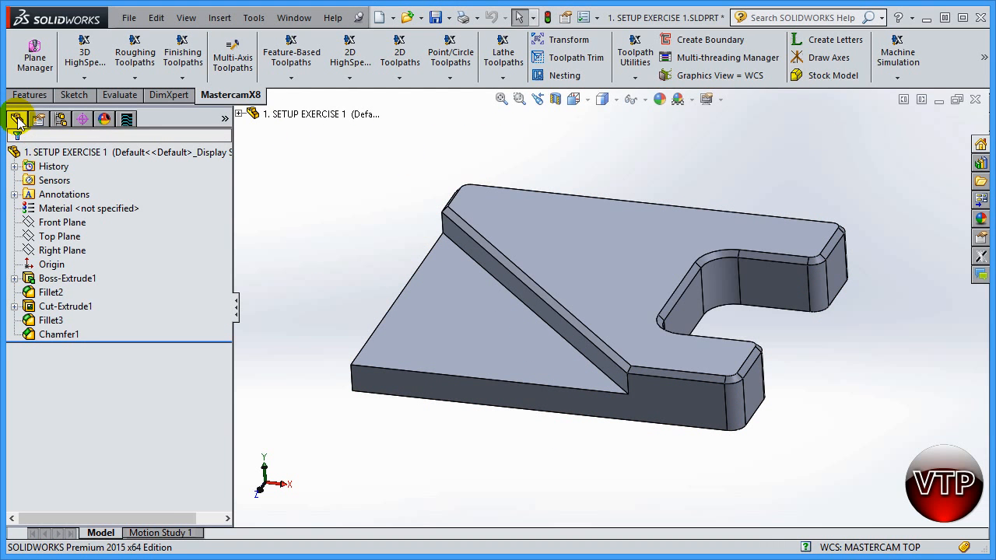
{"action": "left_click", "coordinate": [579, 98]}
{"action": "left_click", "coordinate": [594, 138]}
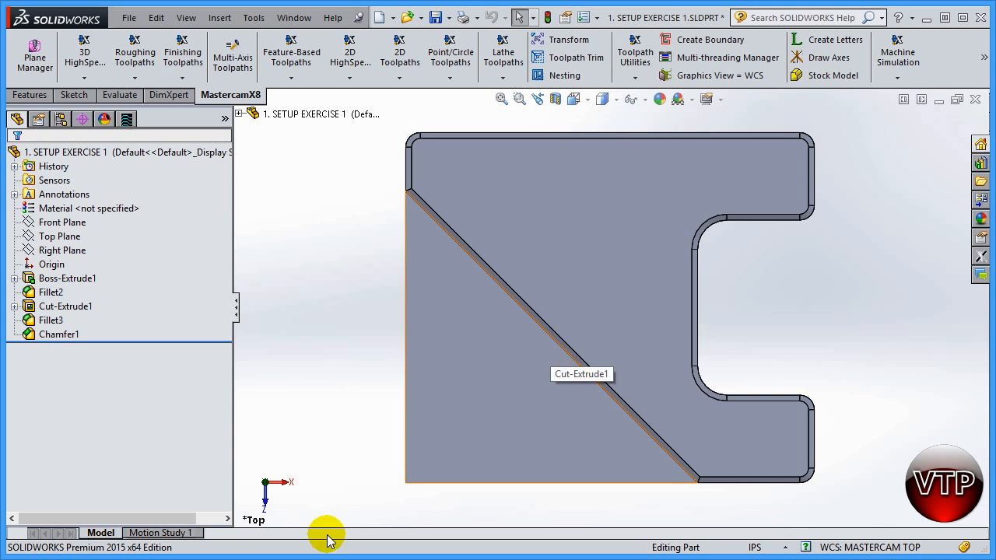
{"action": "left_click", "coordinate": [74, 94]}
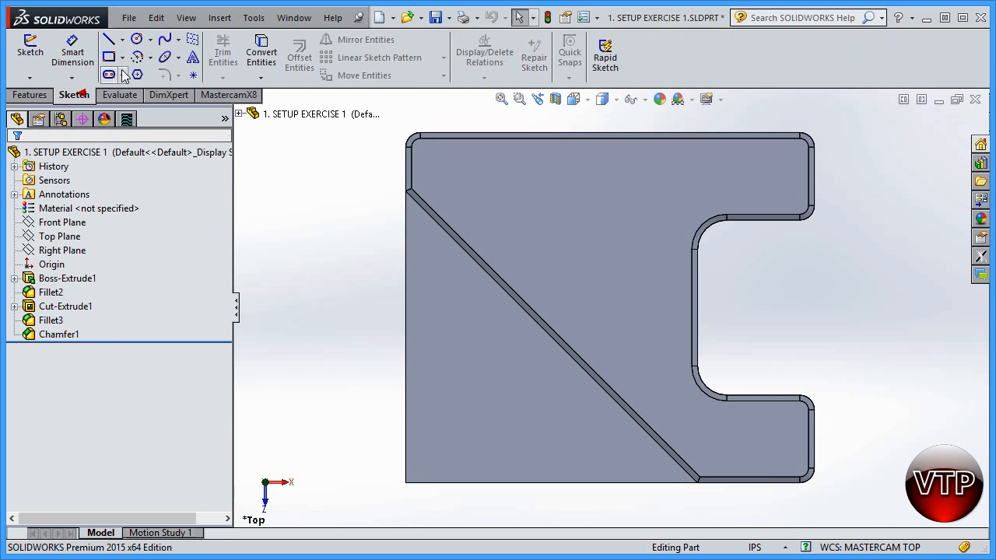
{"action": "left_click", "coordinate": [109, 41]}
{"action": "left_click", "coordinate": [444, 467]}
{"action": "left_click", "coordinate": [406, 482]}
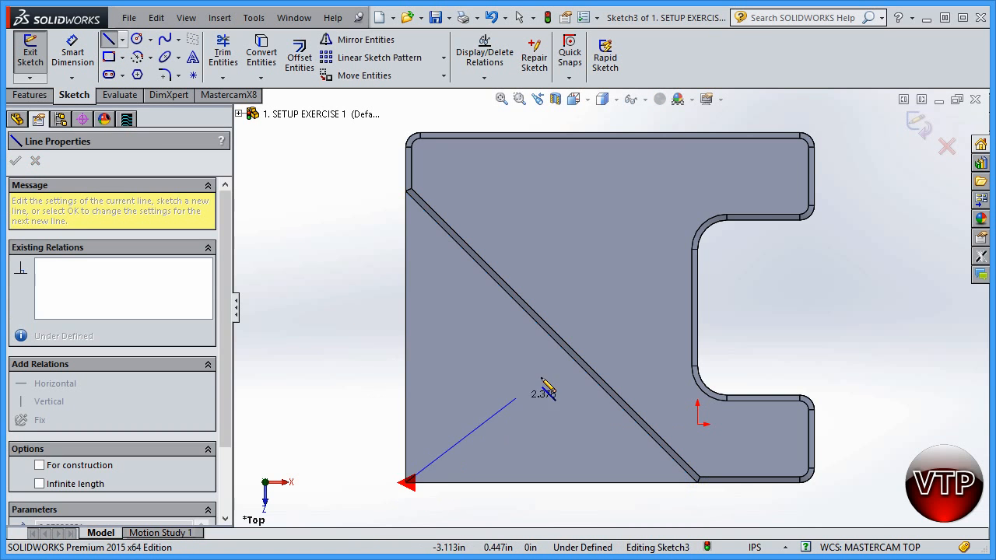
{"action": "left_click", "coordinate": [552, 337]}
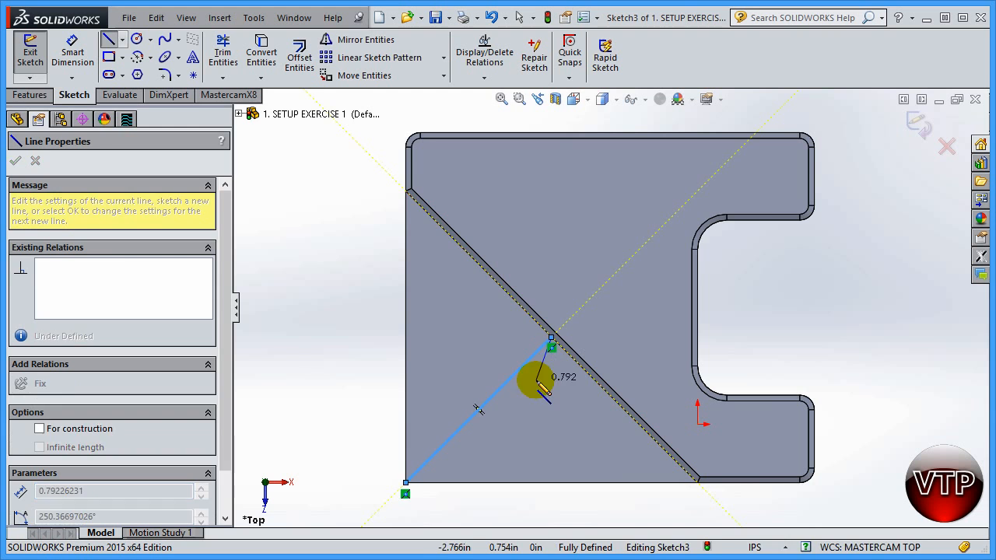
{"action": "key", "text": "Escape"}
Step: Measure the sketched line's length with Smart Dimension and cancel without placing the dimension
{"action": "left_click", "coordinate": [73, 53]}
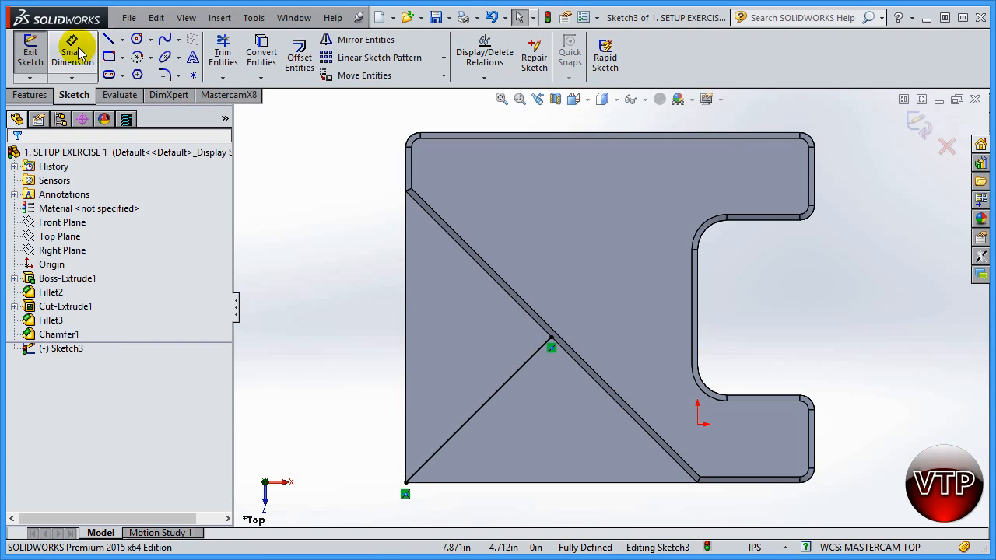
{"action": "left_click", "coordinate": [477, 412]}
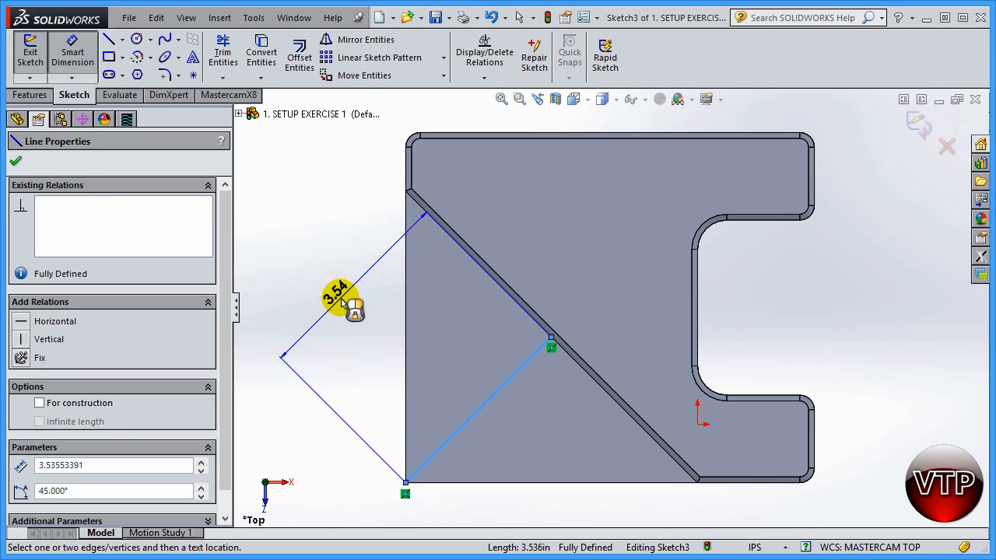
{"action": "left_click_drag", "start_coordinate": [340, 303], "coordinate": [327, 286]}
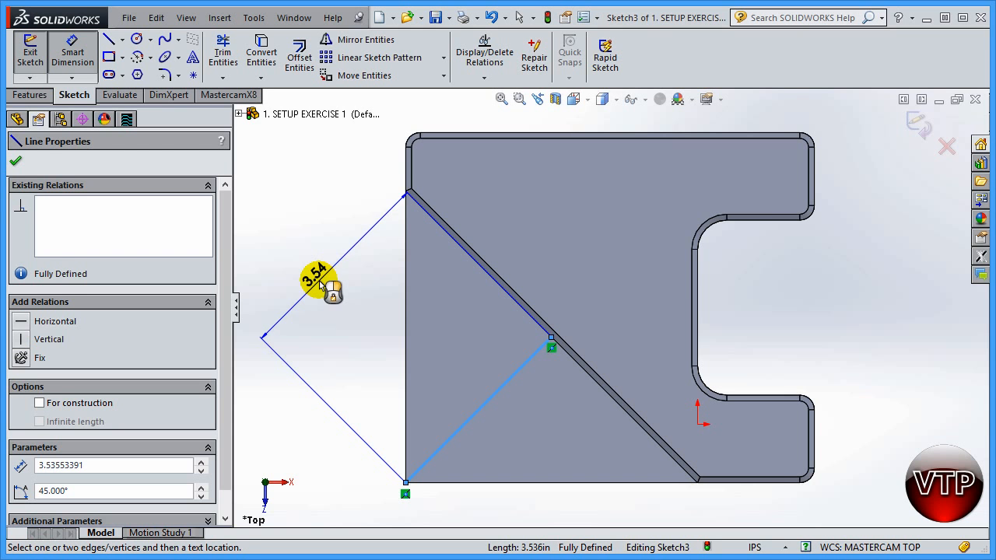
{"action": "key", "text": "Escape"}
{"action": "left_click", "coordinate": [486, 411]}
{"action": "key", "text": "Escape"}
Step: Delete the sketched line and exit the sketch, discarding its changes
{"action": "left_click", "coordinate": [481, 400]}
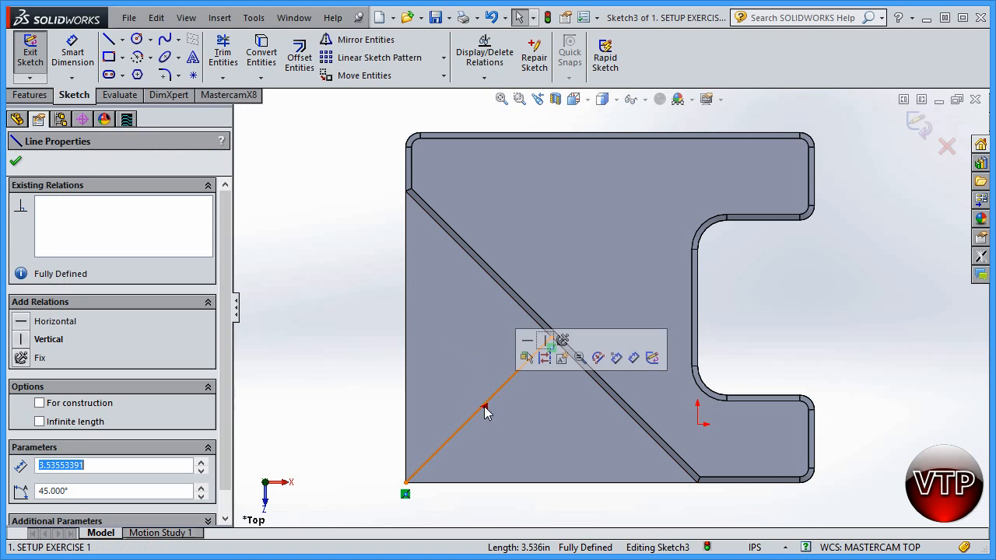
{"action": "key", "text": "Delete"}
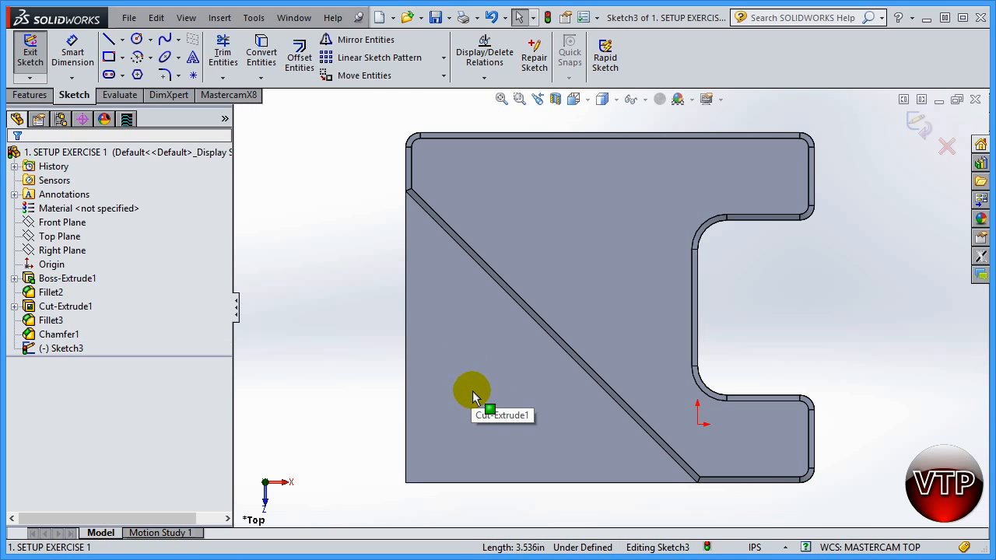
{"action": "left_click", "coordinate": [946, 146]}
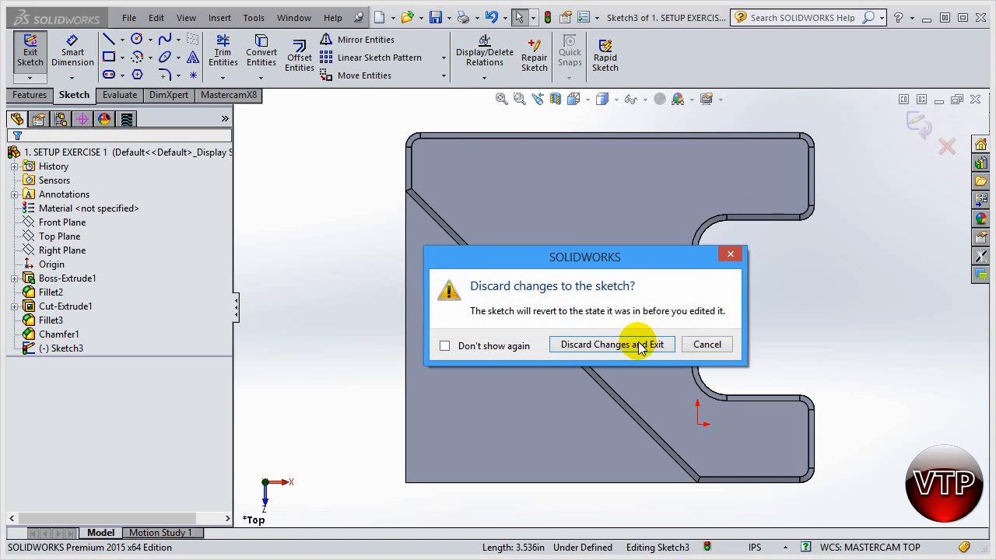
{"action": "left_click", "coordinate": [644, 342]}
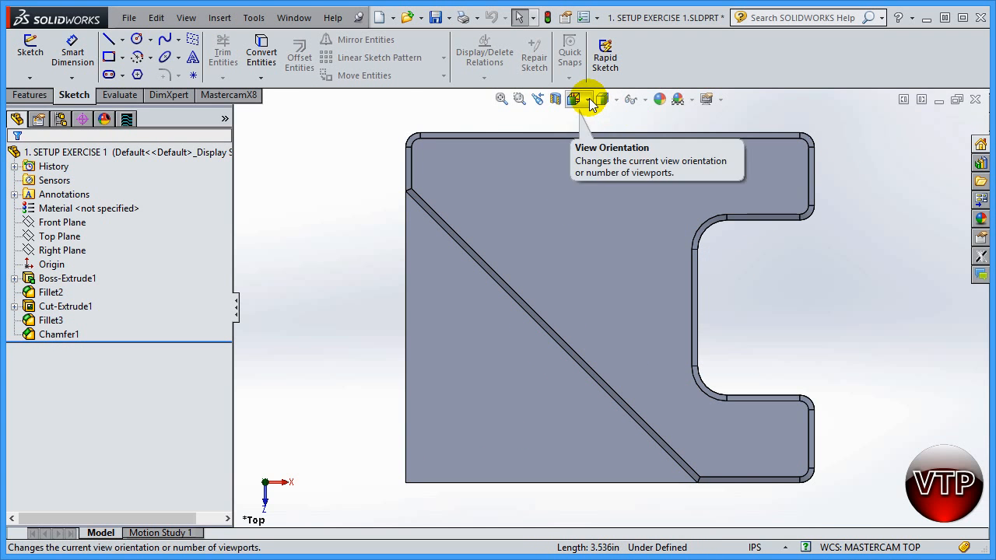
Step: Reopen the contour operation's parameters, enable multi passes and set the number of rough passes to 7
{"action": "left_click", "coordinate": [126, 118]}
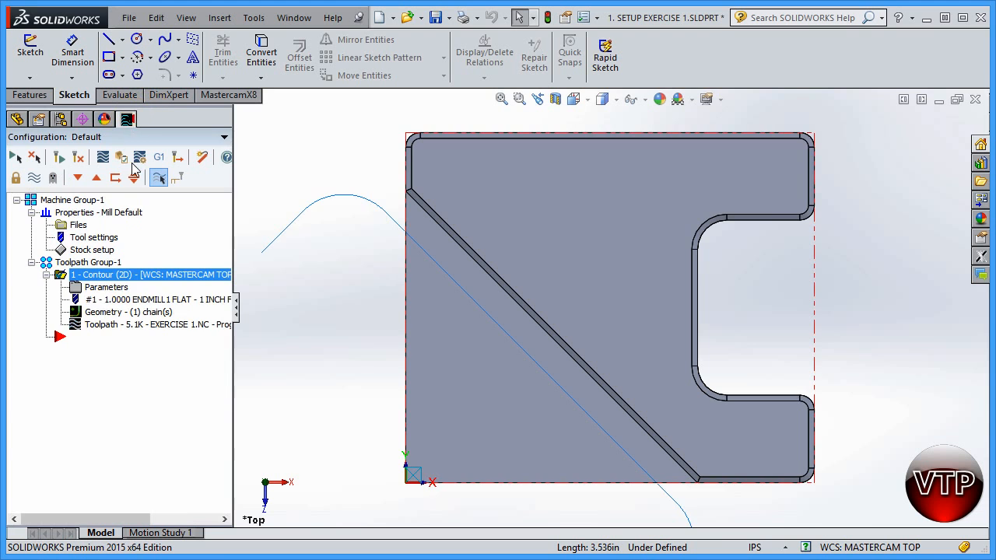
{"action": "left_click", "coordinate": [105, 287]}
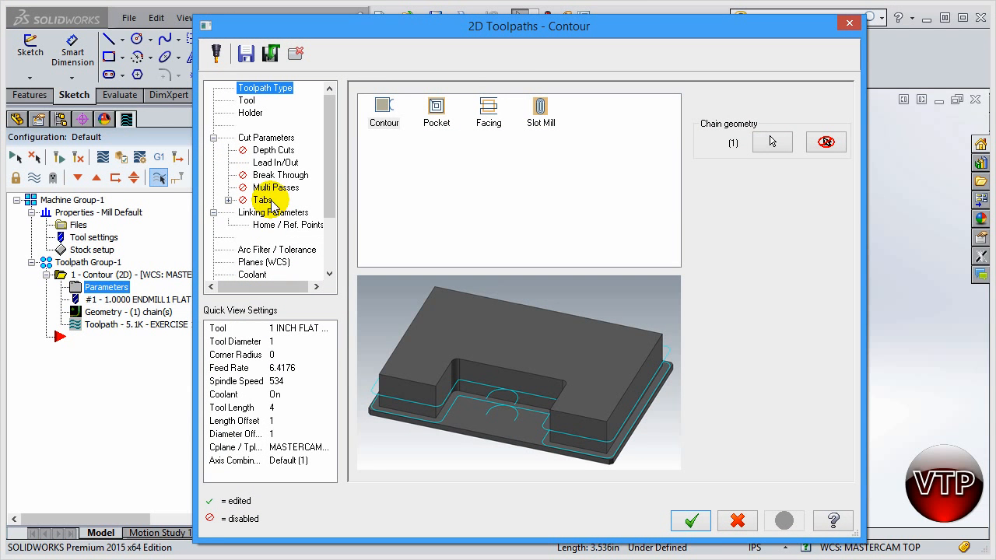
{"action": "left_click", "coordinate": [276, 187]}
{"action": "left_click", "coordinate": [413, 117]}
{"action": "double_click", "coordinate": [515, 148]}
{"action": "type", "text": "7"}
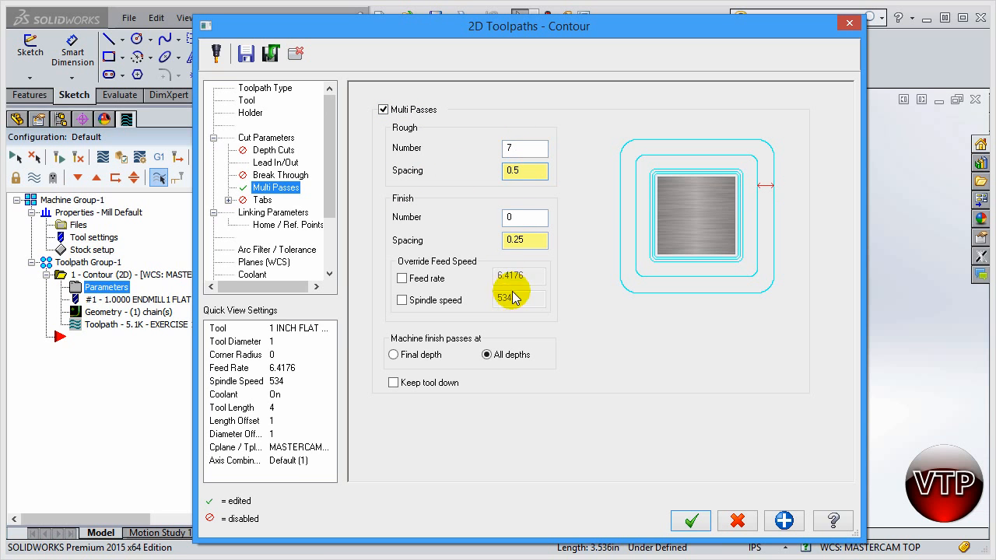
Step: Set 1 finish pass with a spacing of .005 and keep the tool down between passes
{"action": "double_click", "coordinate": [521, 217]}
{"action": "type", "text": "1"}
{"action": "key", "text": "Tab"}
{"action": "type", "text": "."}
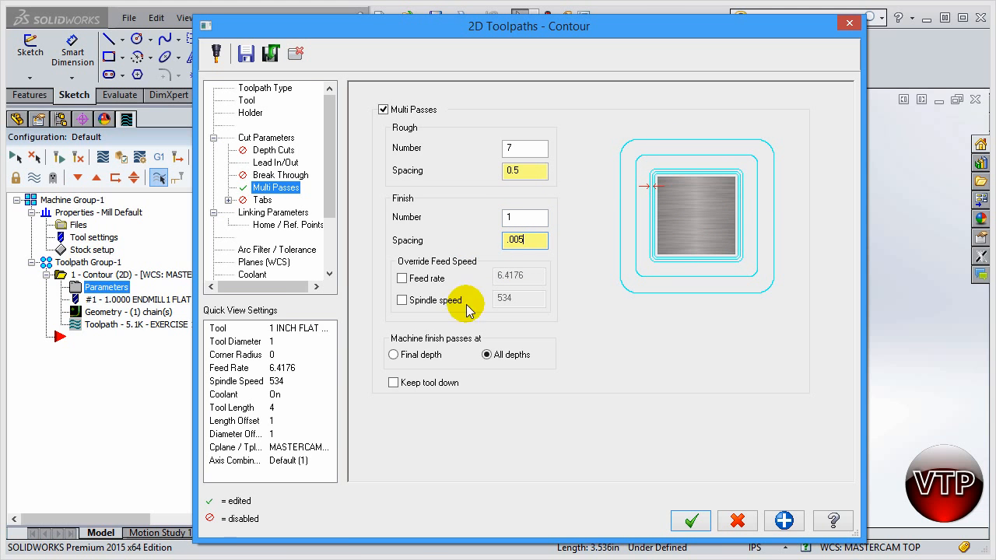
{"action": "left_click", "coordinate": [394, 382]}
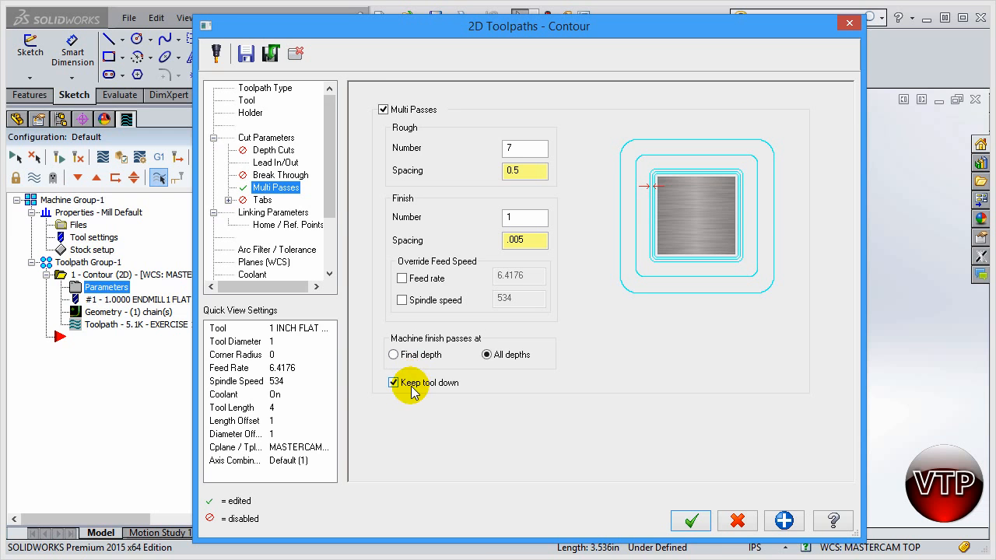
Step: Enable rapid retract for the 1 inch flat endmill, and apply and accept the contour parameters
{"action": "left_click", "coordinate": [247, 101]}
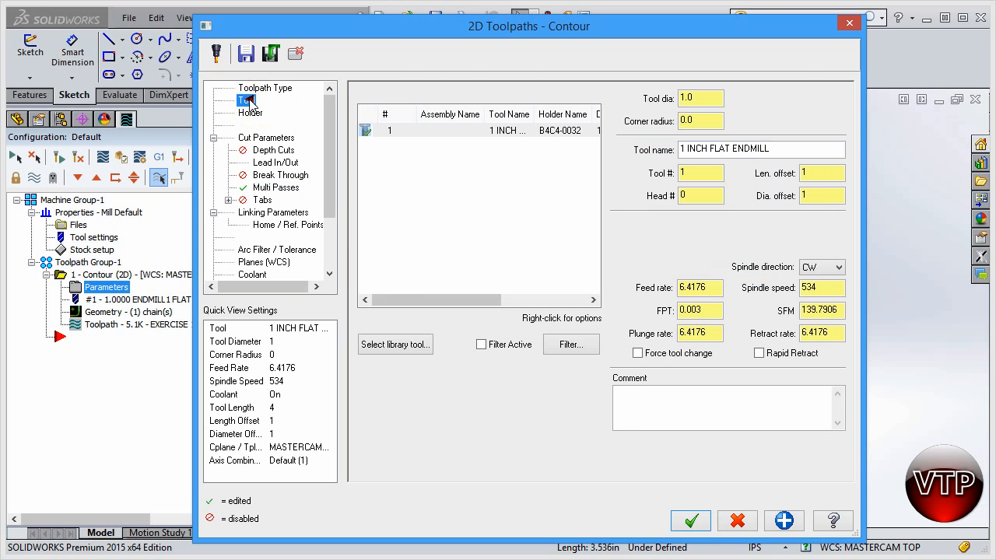
{"action": "left_click", "coordinate": [758, 355]}
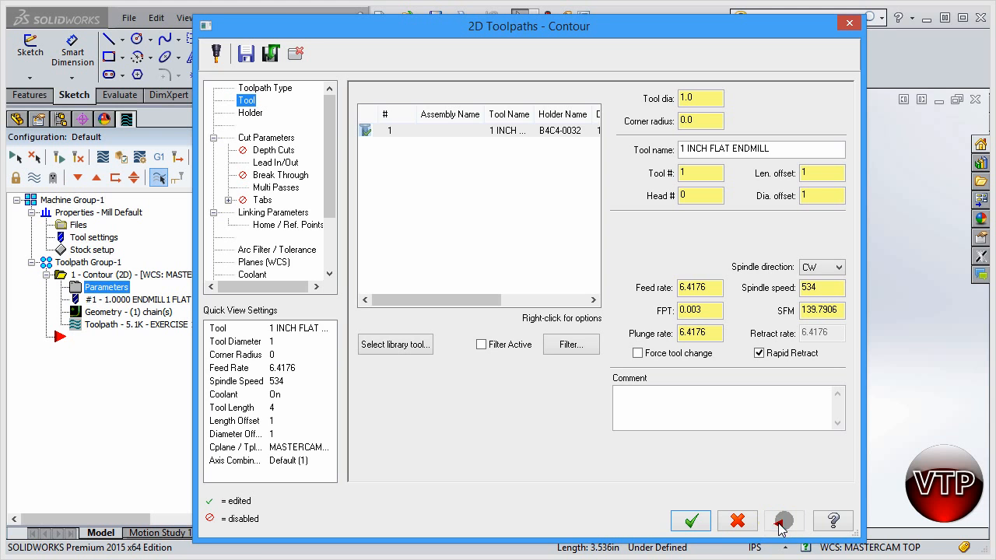
{"action": "left_click", "coordinate": [686, 523]}
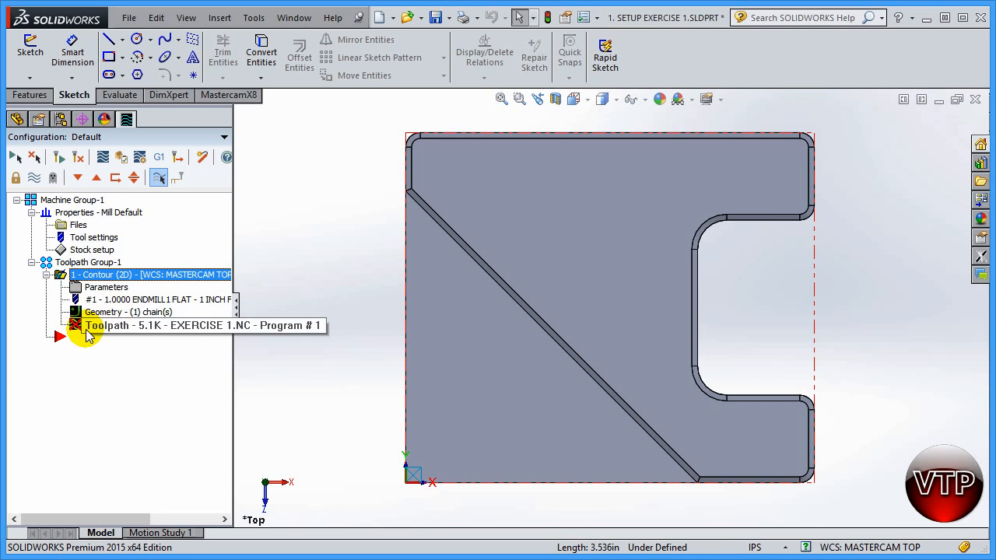
Step: Regenerate the dirty contour operation and examine the new multi-pass toolpath over the lower step
{"action": "middle_click_drag", "start_coordinate": [485, 322], "coordinate": [471, 183]}
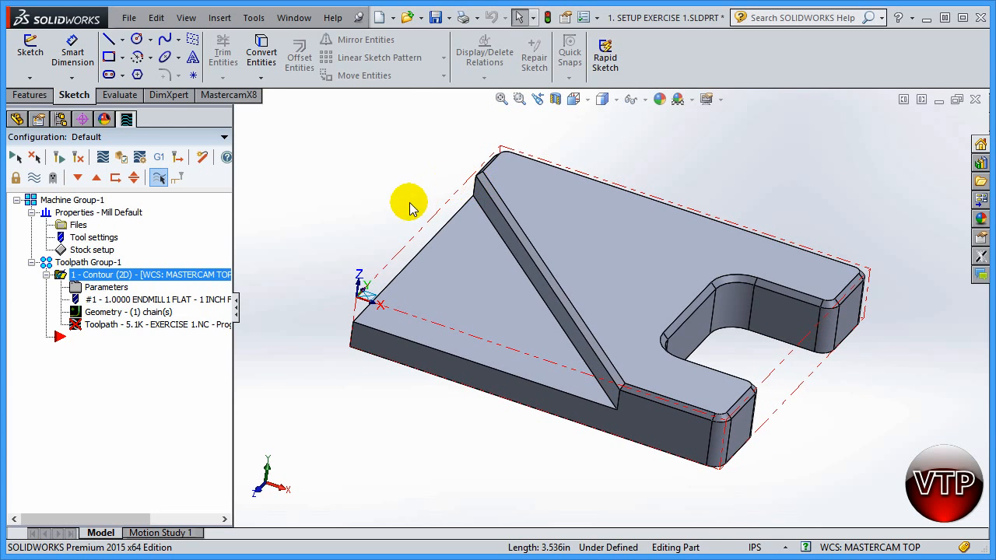
{"action": "middle_click_drag", "start_coordinate": [495, 277], "coordinate": [473, 262]}
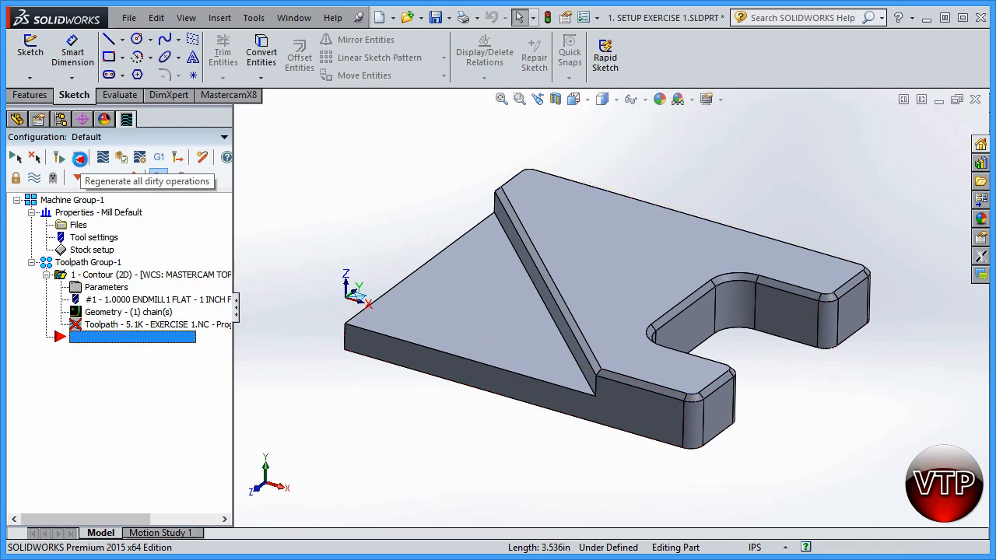
{"action": "left_click", "coordinate": [79, 158]}
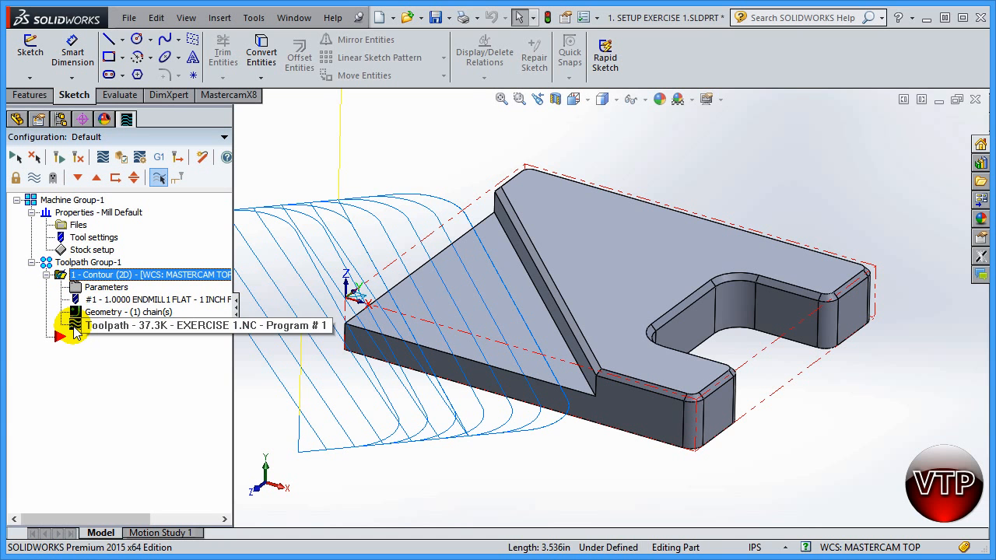
{"action": "left_click", "coordinate": [535, 495]}
{"action": "scroll", "coordinate": [477, 418], "scroll_direction": "up", "scroll_amount": 2}
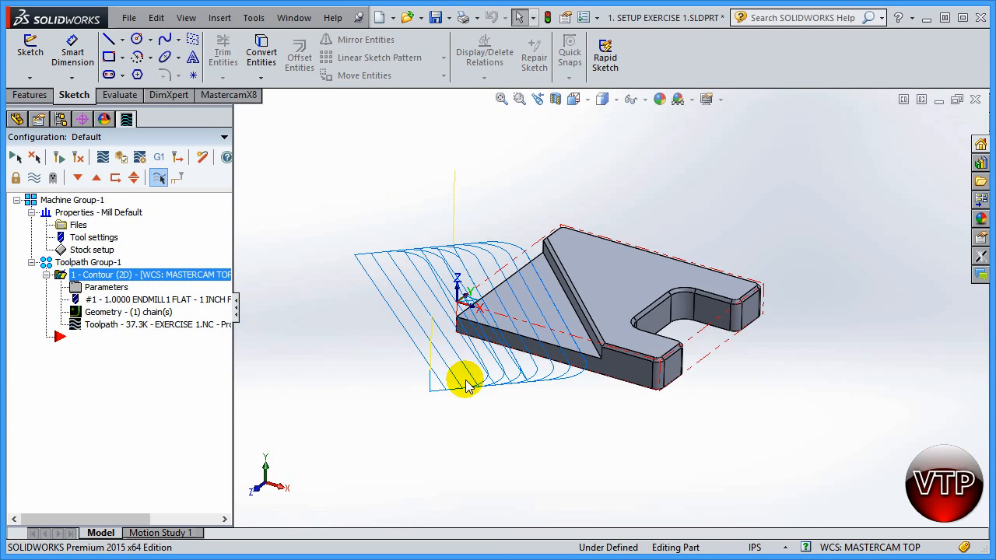
{"action": "scroll", "coordinate": [467, 327], "scroll_direction": "down", "scroll_amount": 2}
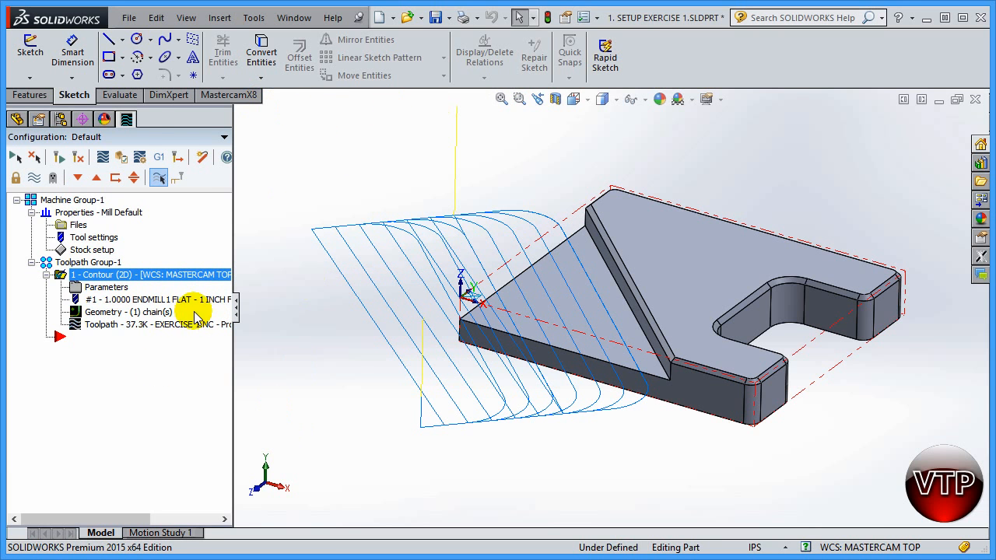
Step: Backplot the contour operation, play the tool motion through all passes and close the backplot
{"action": "left_click", "coordinate": [111, 159]}
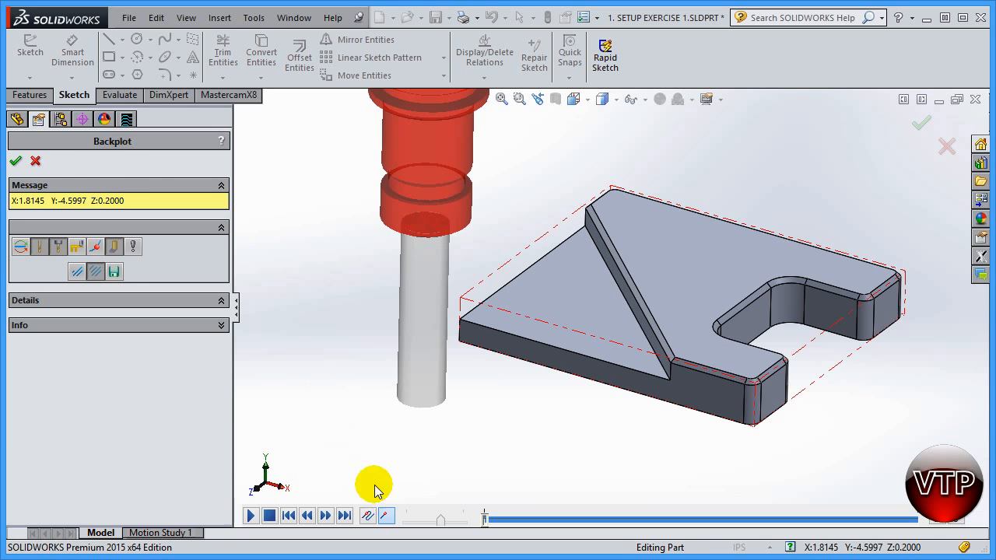
{"action": "left_click", "coordinate": [250, 518]}
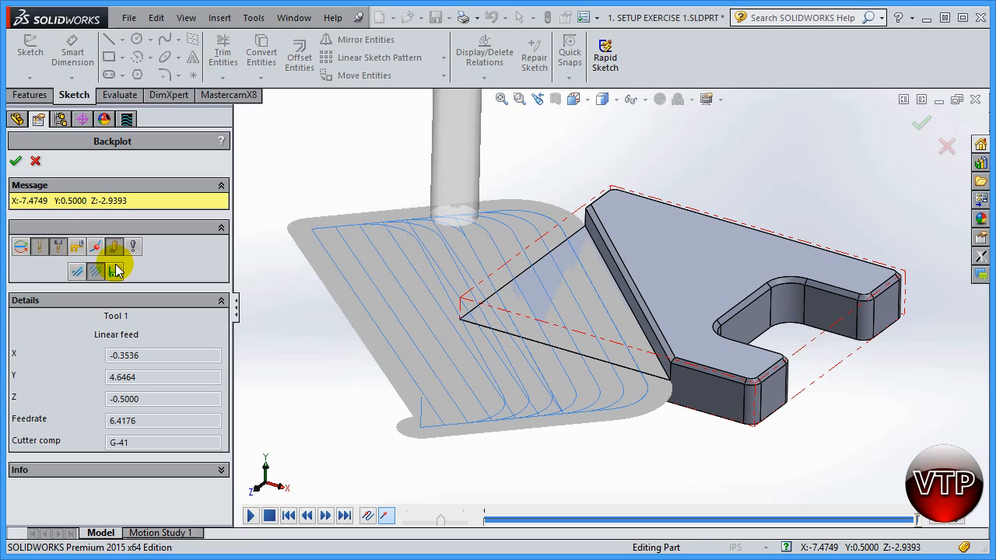
{"action": "left_click", "coordinate": [15, 161]}
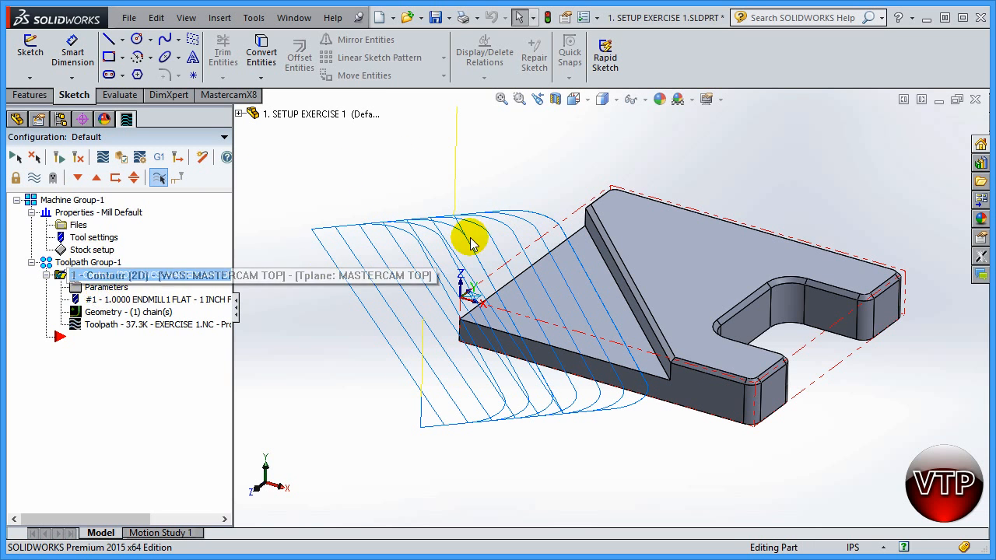
Step: Verify the multi-pass contour in the Mastercam Simulator, play the material removal and close the simulator
{"action": "left_click", "coordinate": [123, 156]}
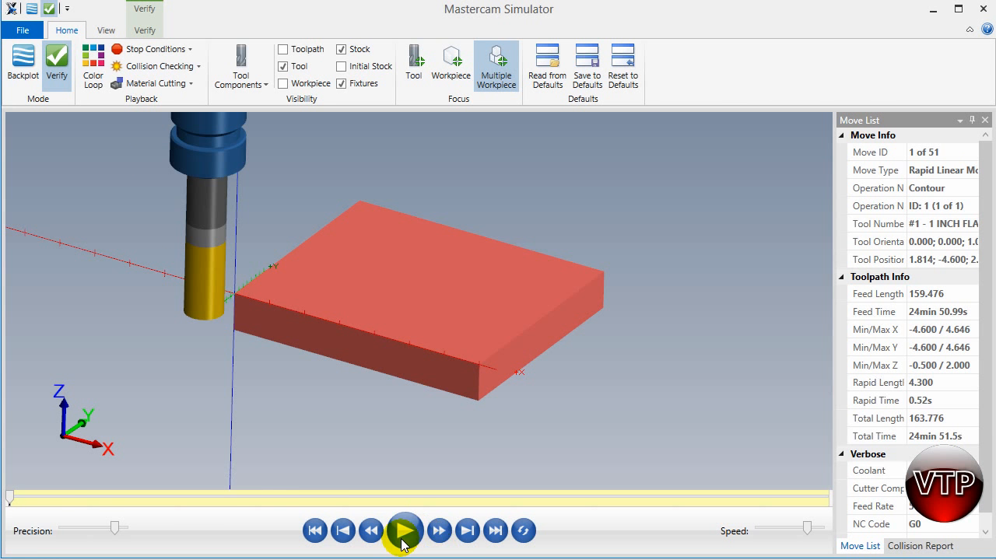
{"action": "left_click", "coordinate": [403, 540]}
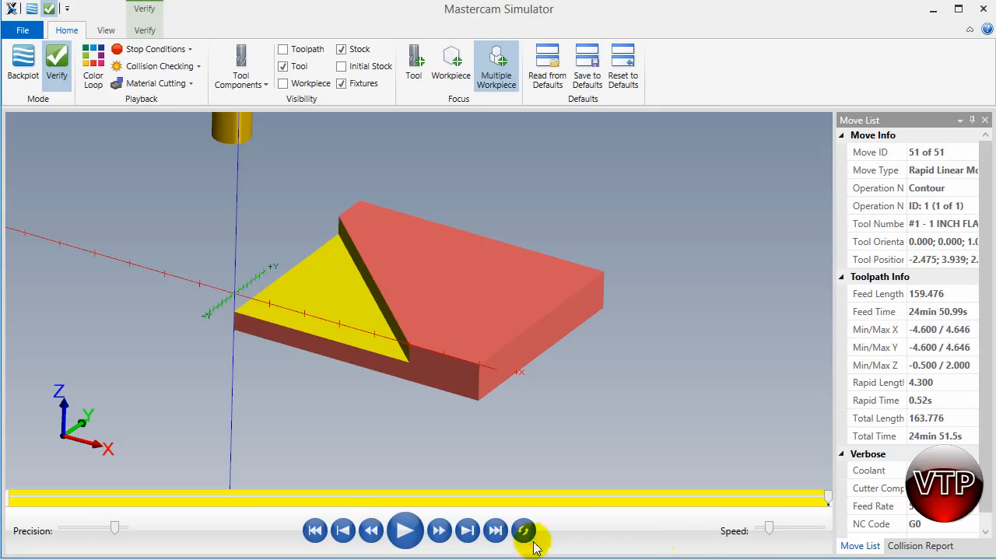
{"action": "left_click", "coordinate": [371, 534]}
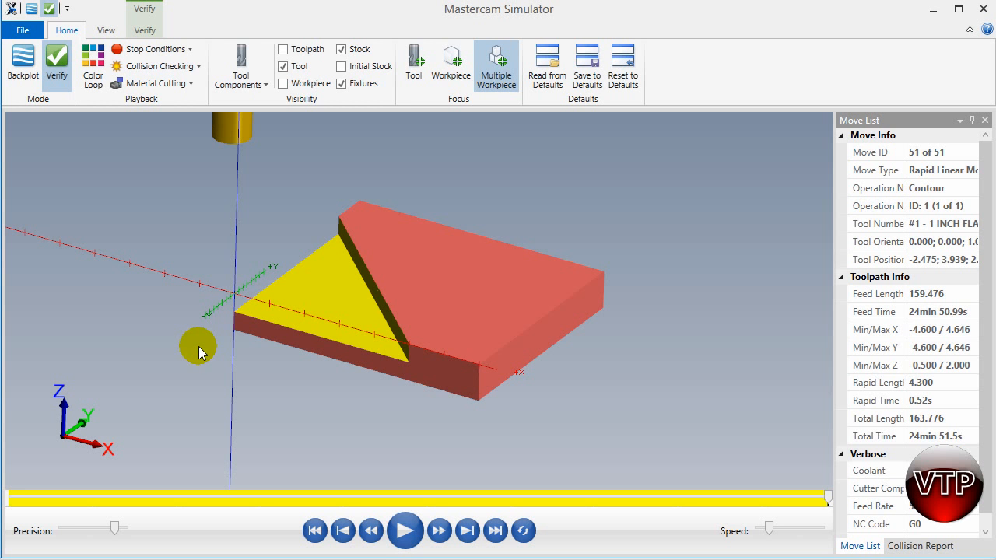
{"action": "left_click", "coordinate": [985, 11]}
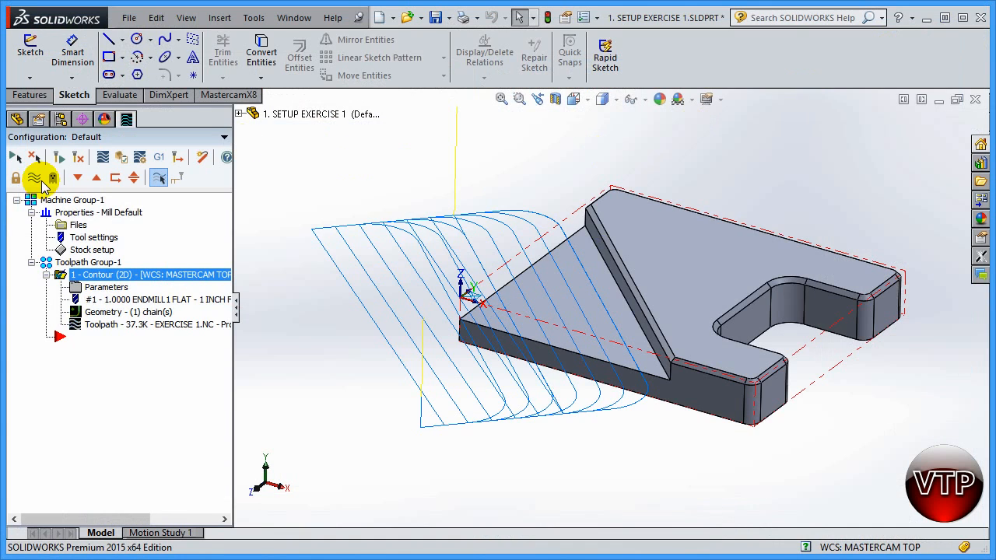